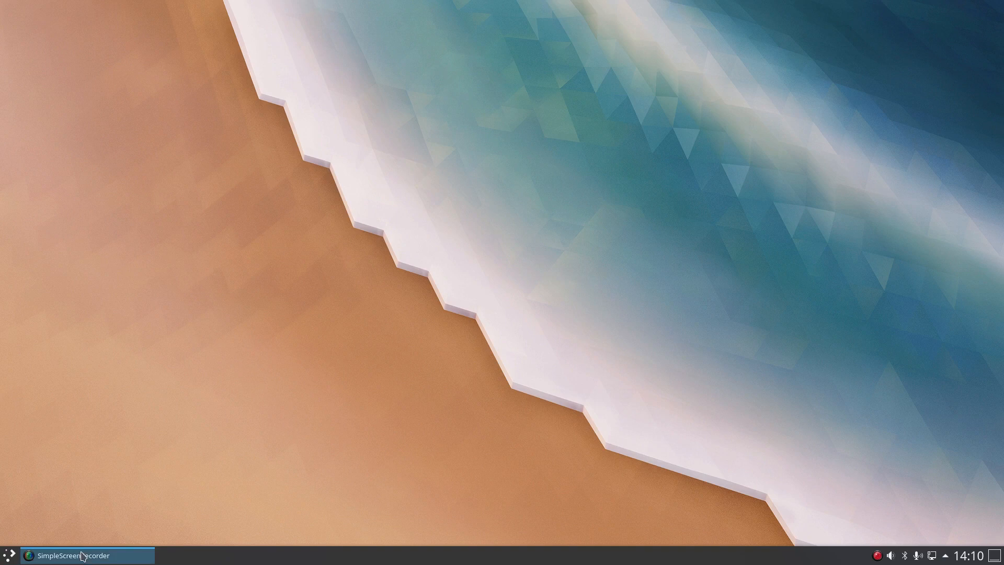
# - Open the Discover software center and search it for "kdenlive"
pyautogui.click(10, 556)
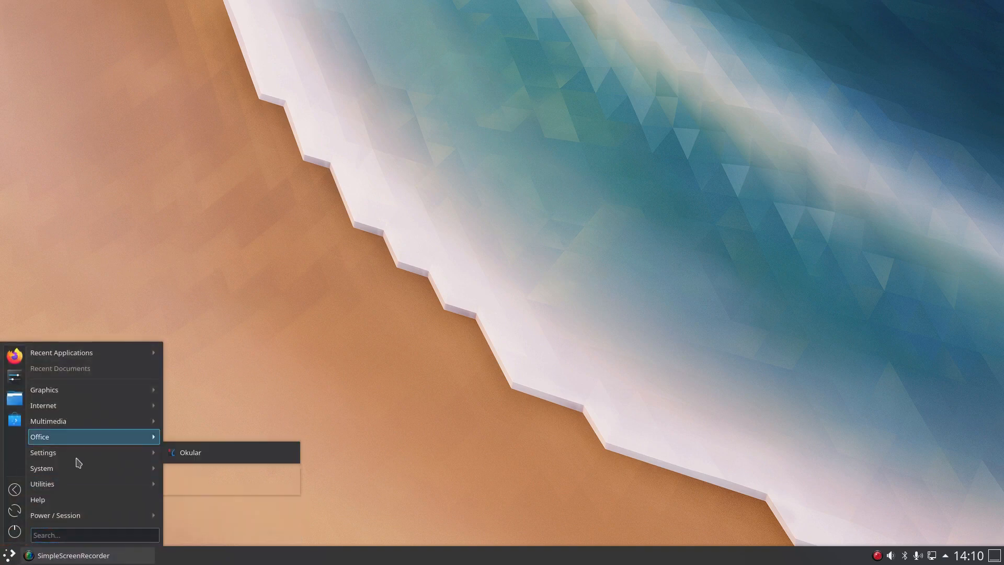
pyautogui.click(15, 421)
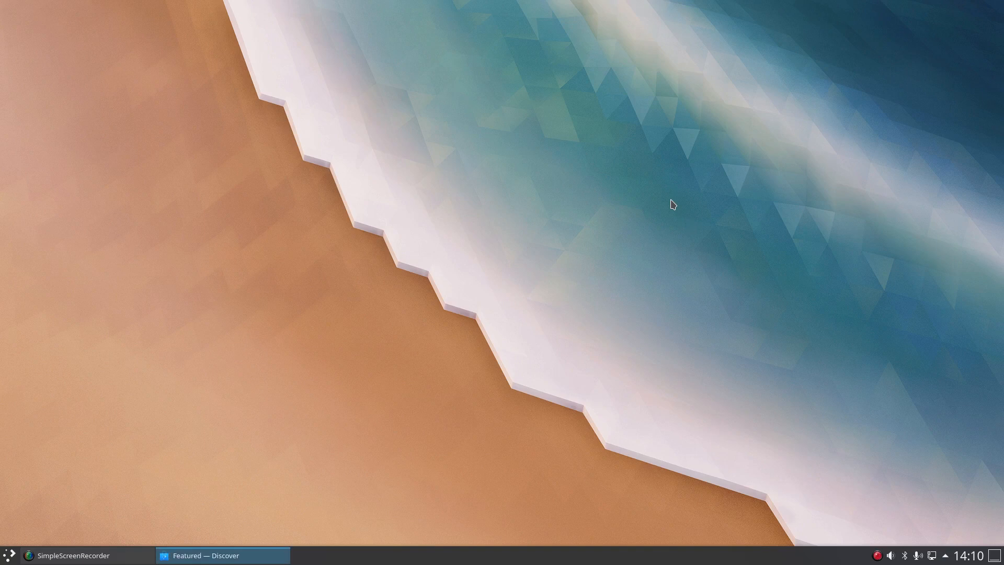
pyautogui.moveTo(269, 19); pyautogui.dragTo(614, 85)
pyautogui.click(397, 91)
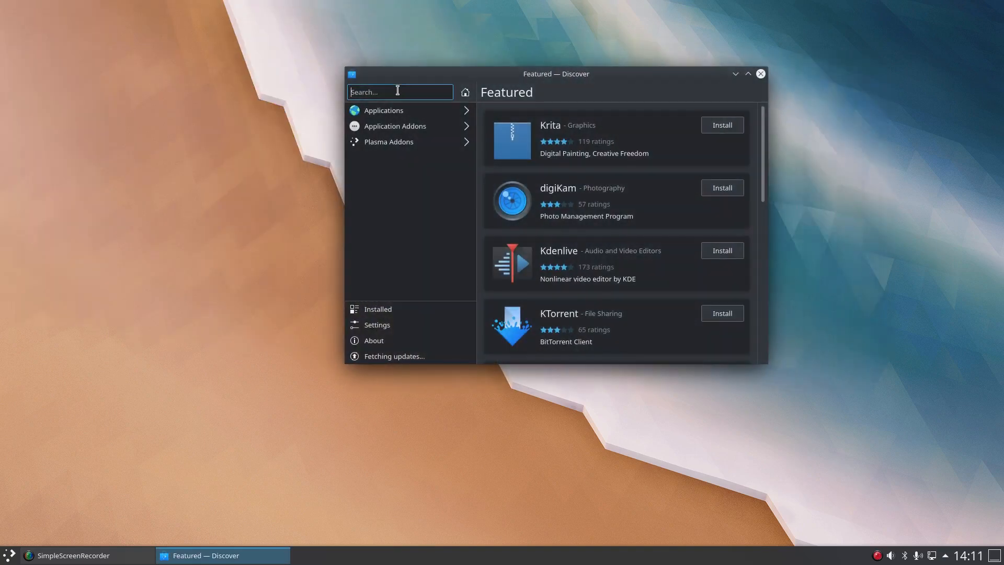
pyautogui.write('kdenlive')
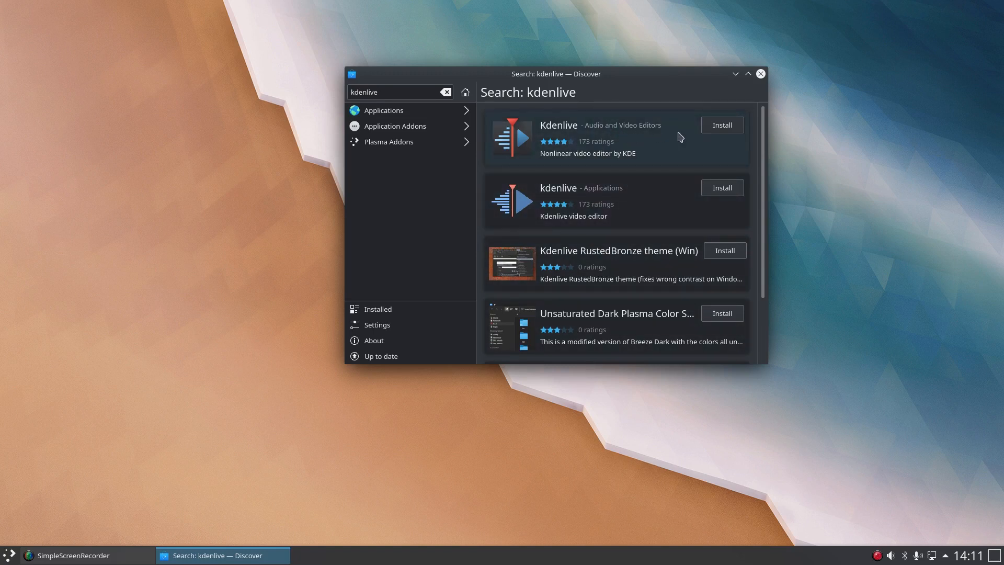
# - Install Kdenlive from the Audio and Video Editors category, authorizing the installation with the account password
pyautogui.click(727, 130)
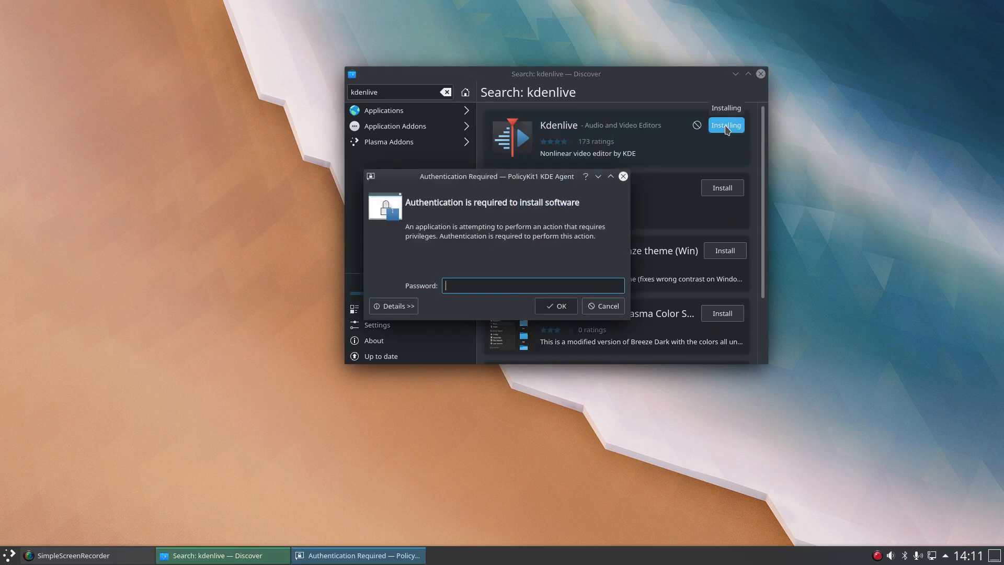
pyautogui.write('••••••••••')
pyautogui.press('Return')
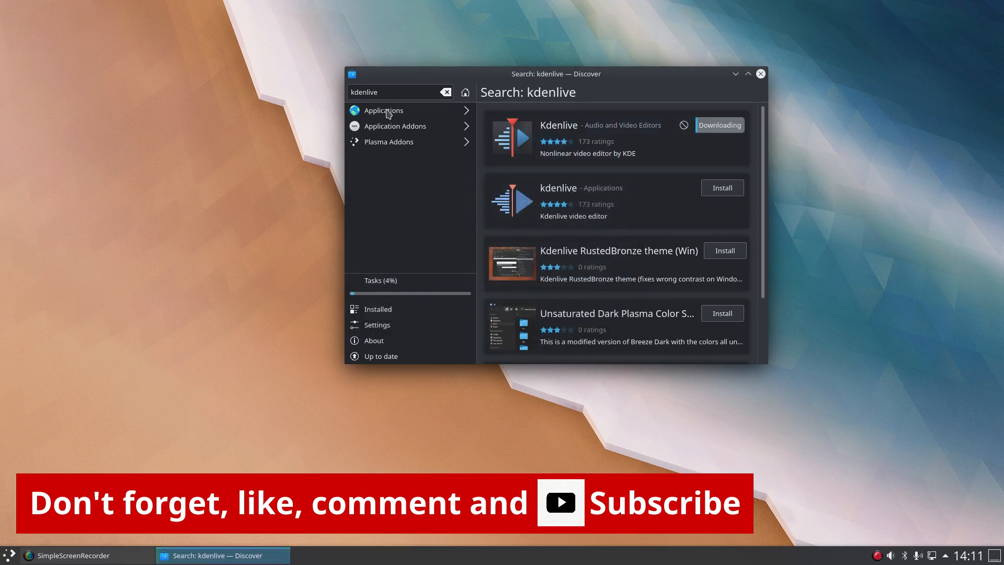
# - Search for "gimp" and install GNU Image Manipulation Program
pyautogui.doubleClick(389, 92)
pyautogui.write('gimp')
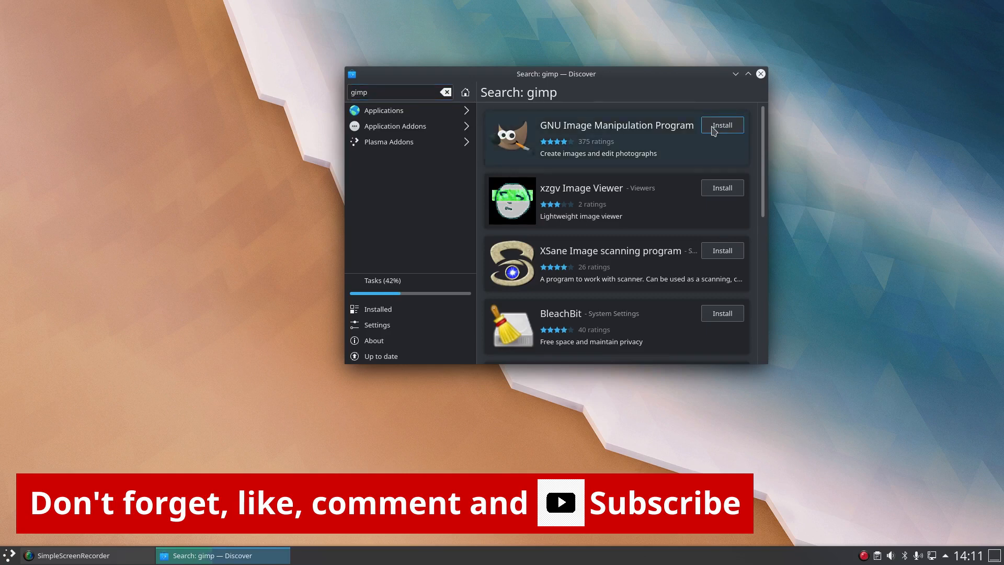
pyautogui.click(714, 130)
# - Search for "audacity" and install the Audacity entry from the Audio and Video Editors category
pyautogui.doubleClick(384, 92)
pyautogui.write('audac')
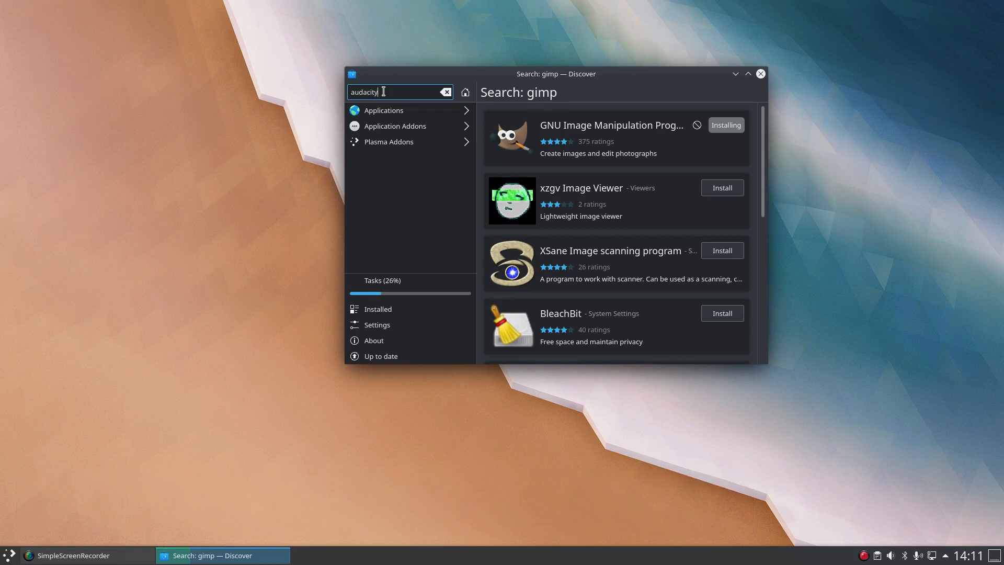
pyautogui.write('ity')
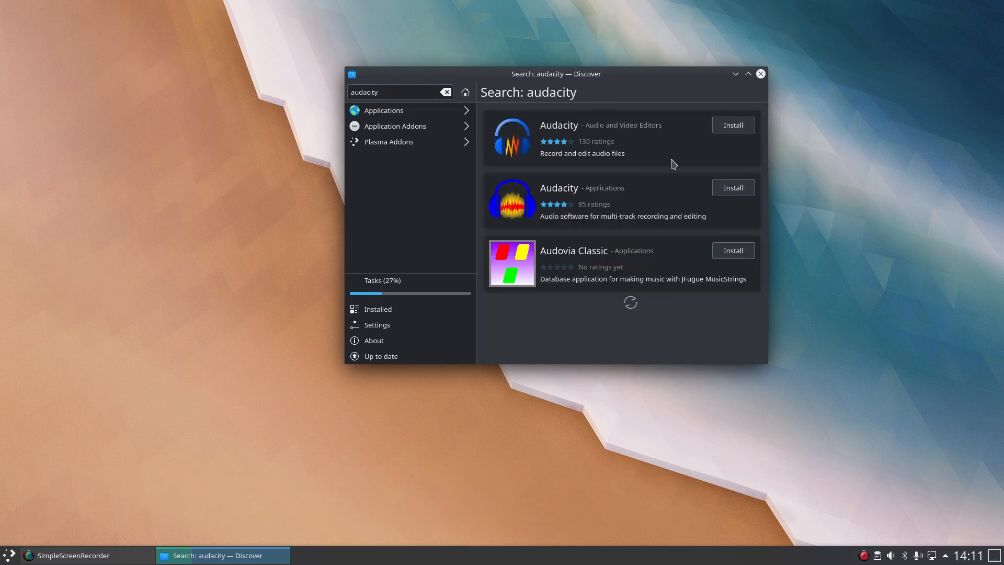
pyautogui.click(726, 129)
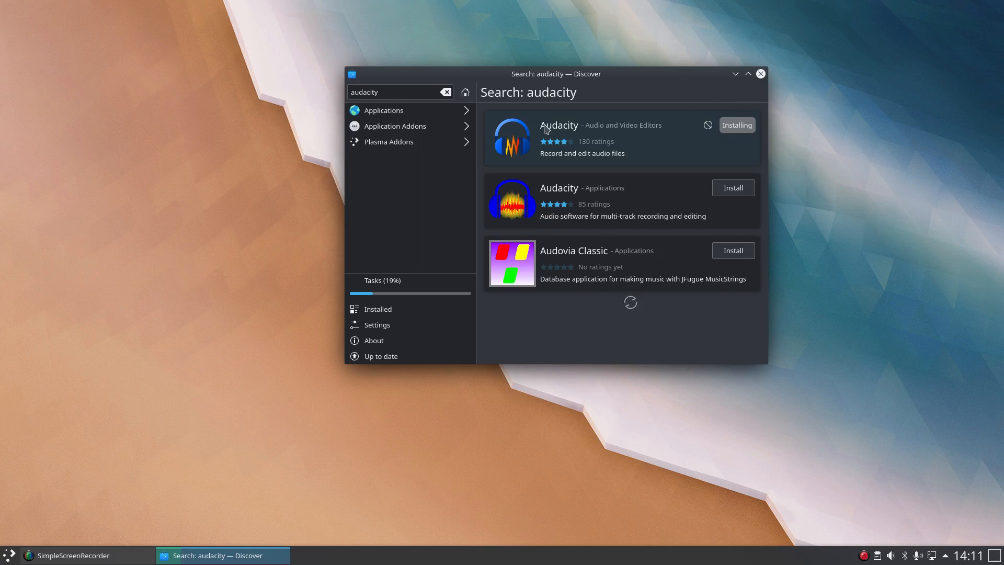
# - Search for "obs" and install the OBS streaming and recording software
pyautogui.tripleClick(399, 97)
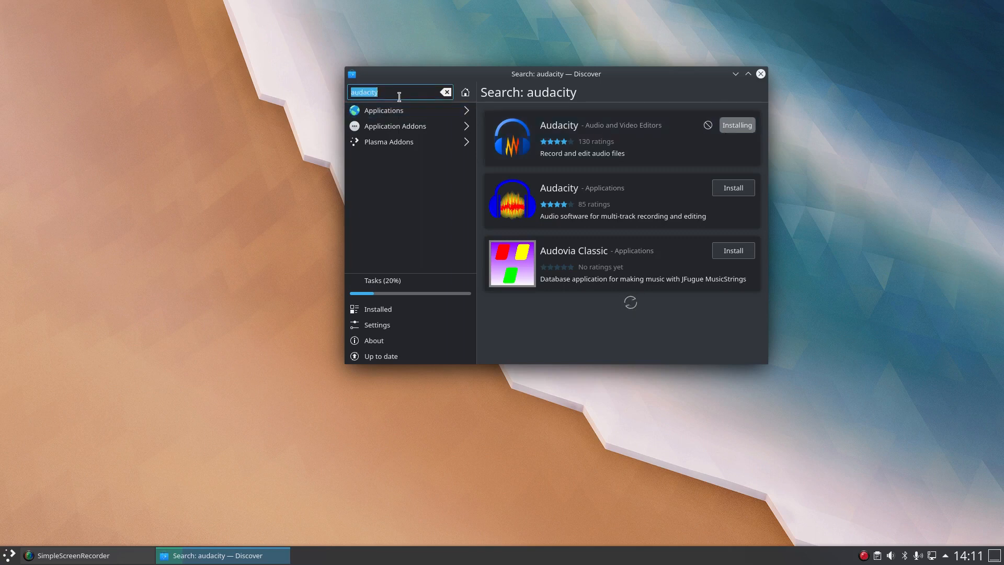
pyautogui.write('obs')
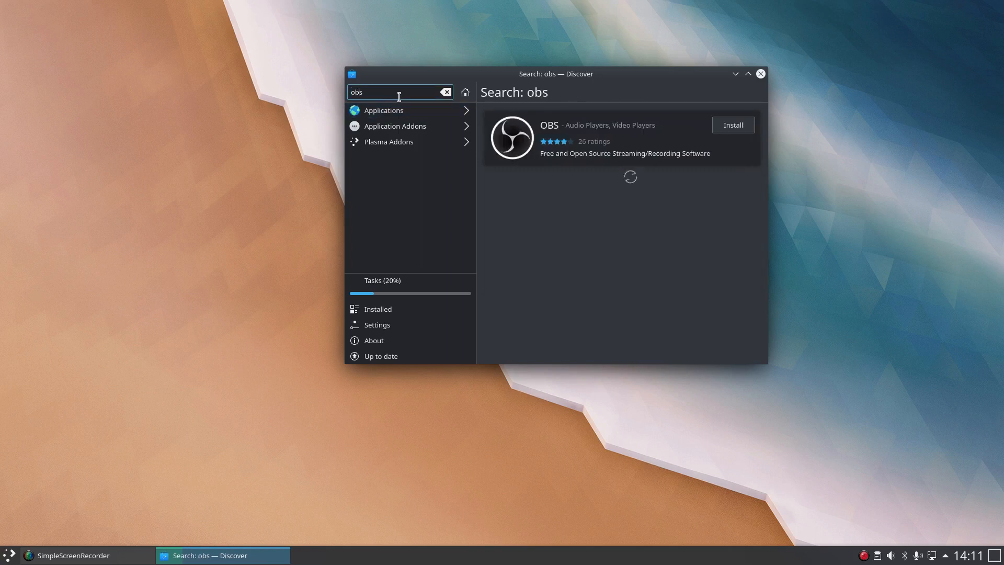
pyautogui.click(726, 126)
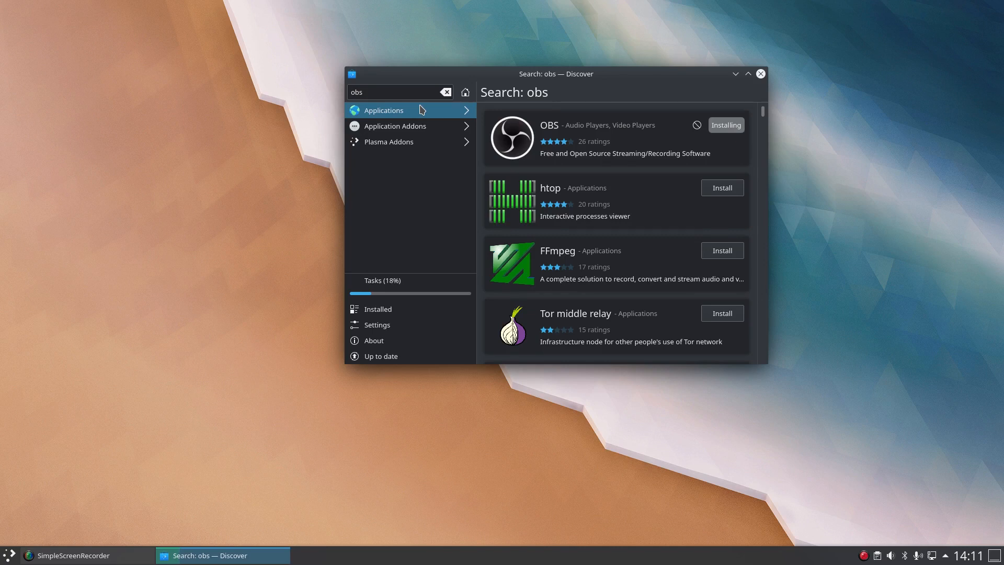
# - Search for "libreoffice" and install LibreOffice Calc and LibreOffice Impress
pyautogui.doubleClick(379, 91)
pyautogui.press('BackSpace')
pyautogui.write('libreoffi')
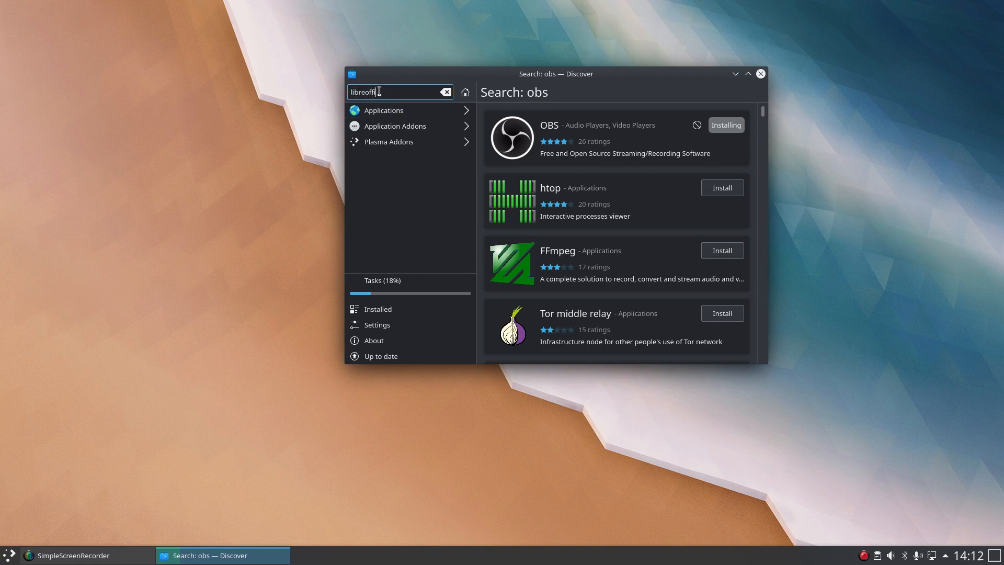
pyautogui.write('ce')
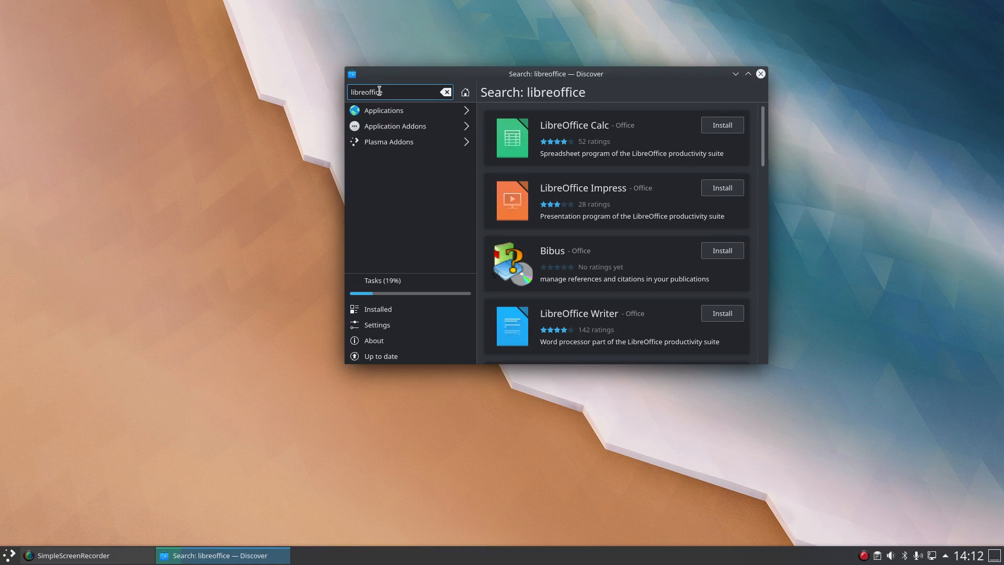
pyautogui.click(725, 131)
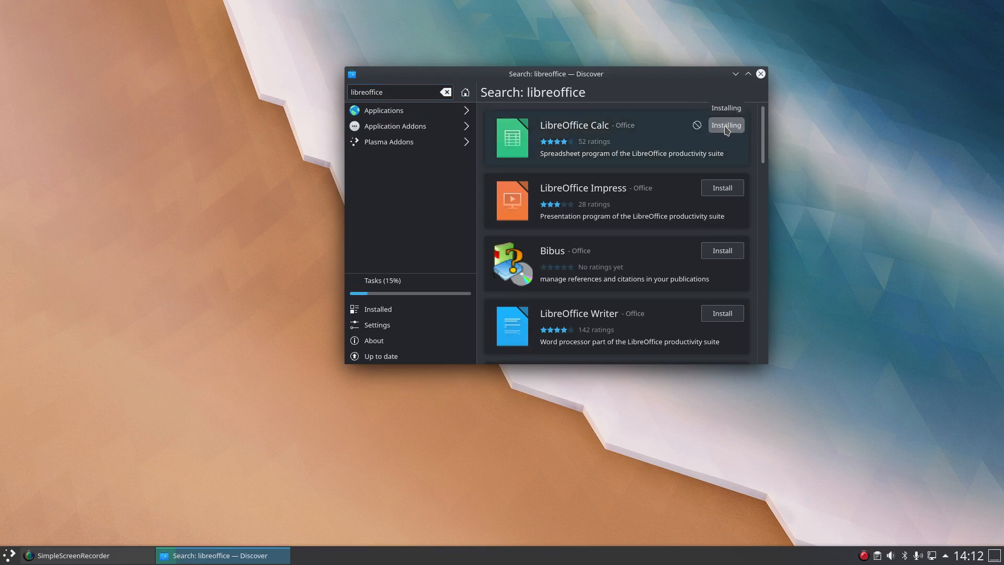
pyautogui.click(732, 193)
# - Install LibreOffice Writer and LibreOffice Draw from the search results
pyautogui.scroll(-3, 727, 210)
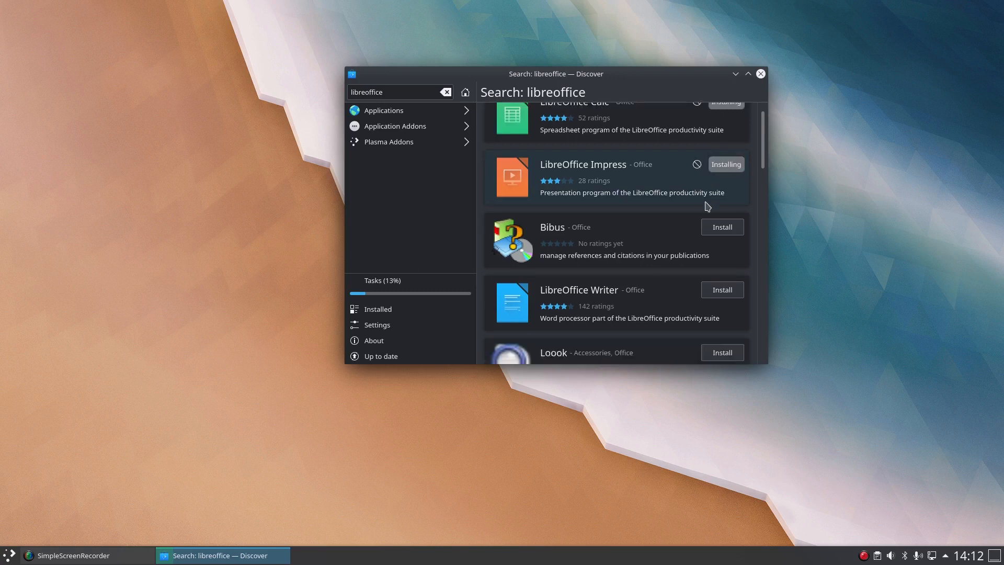
pyautogui.click(735, 220)
pyautogui.scroll(-3, 661, 202)
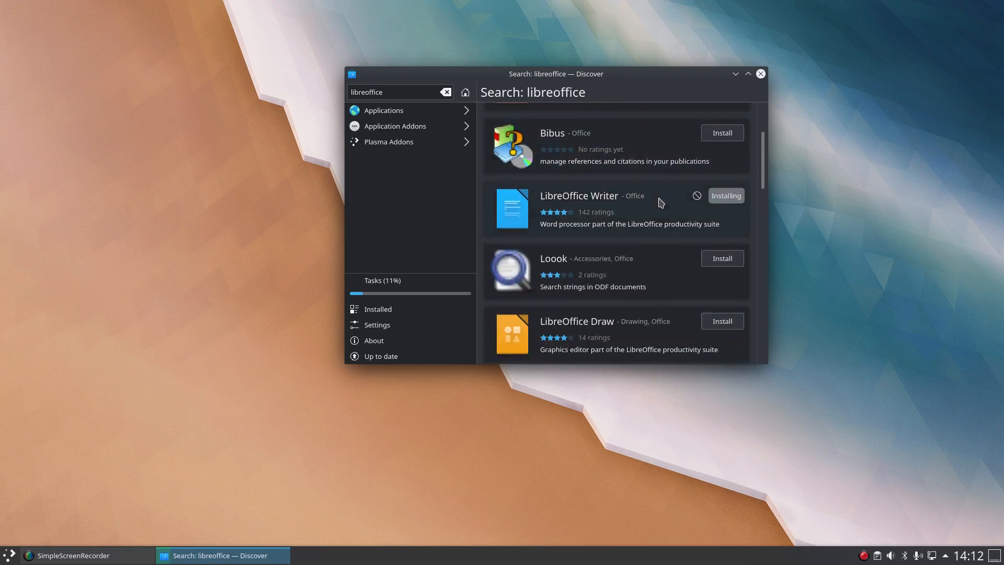
pyautogui.scroll(-1, 661, 203)
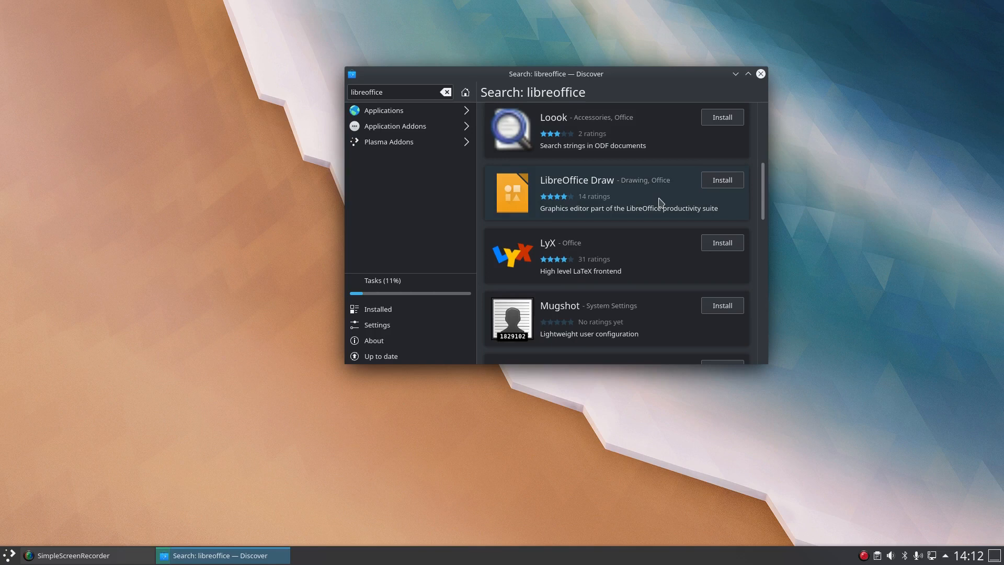
pyautogui.scroll(-3, 661, 203)
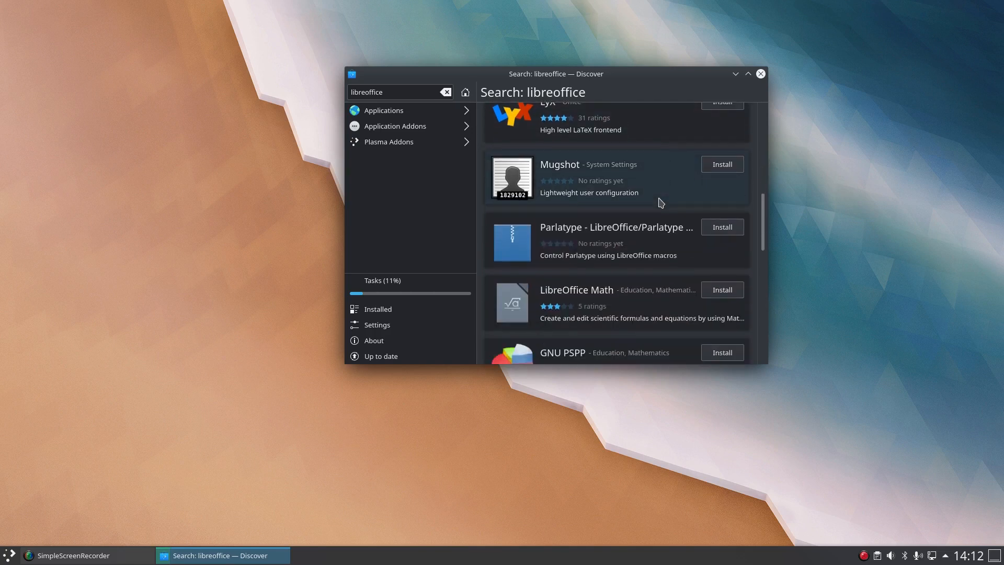
pyautogui.scroll(-2, 661, 203)
pyautogui.scroll(4, 661, 203)
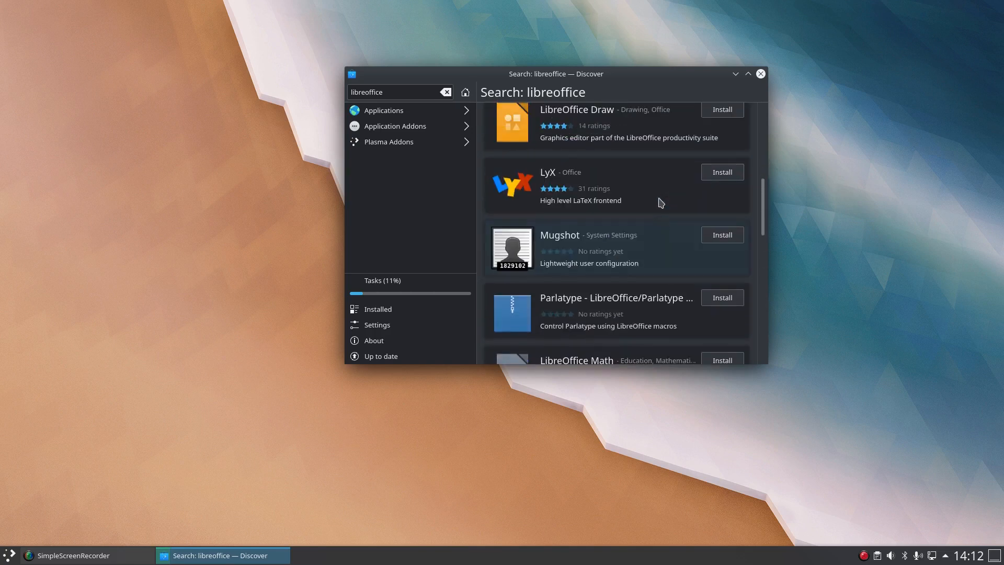
pyautogui.click(723, 156)
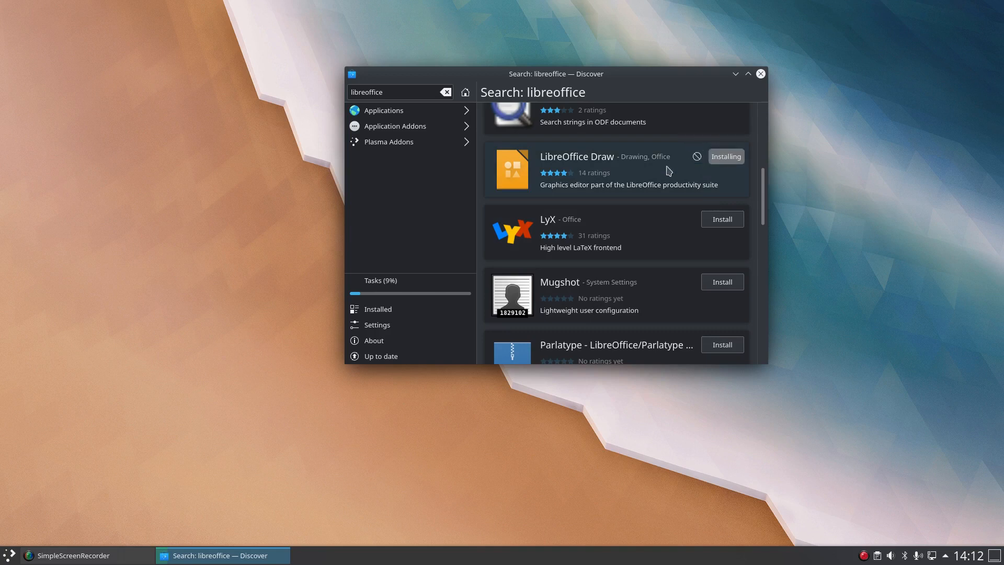
# - Install the LibreOffice Base add-on that improves LibreOffice integration within the KDE Plasma desktop
pyautogui.scroll(-6, 667, 171)
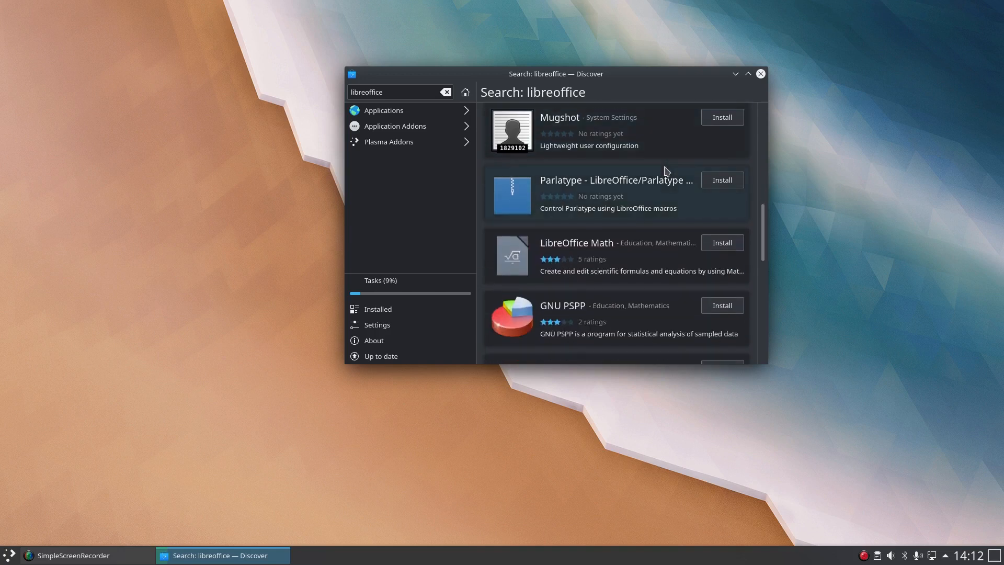
pyautogui.scroll(-2, 667, 171)
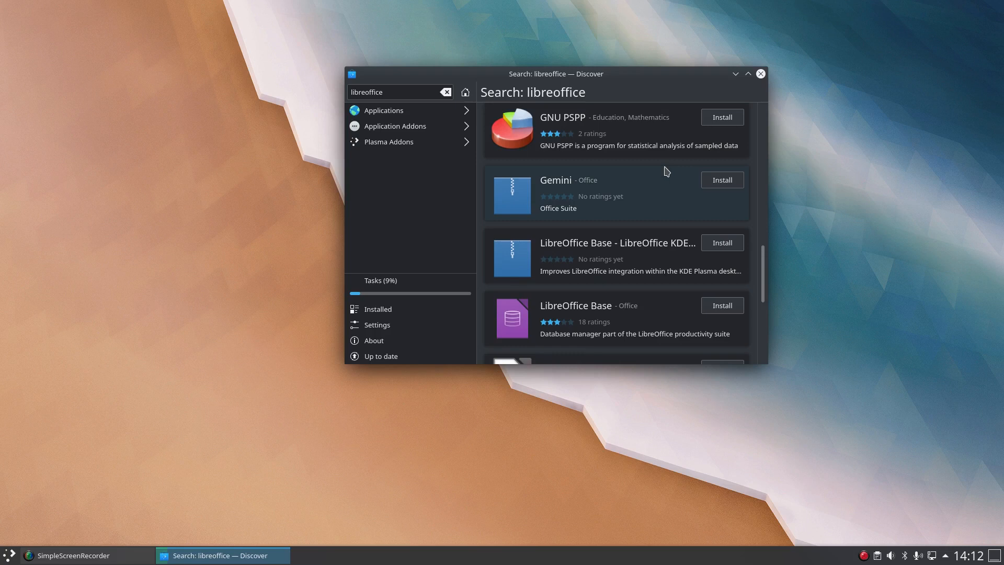
pyautogui.scroll(-1, 667, 171)
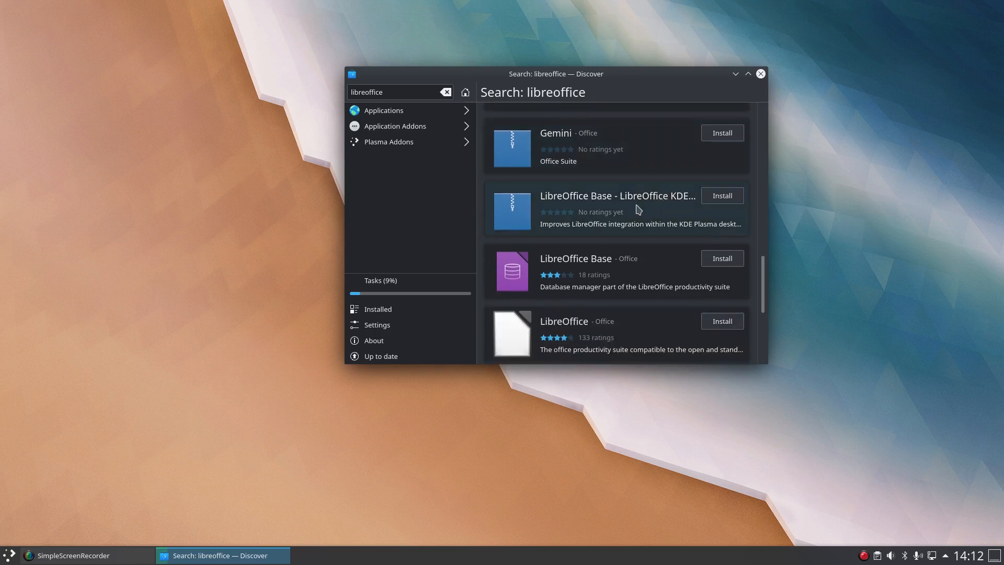
pyautogui.click(713, 204)
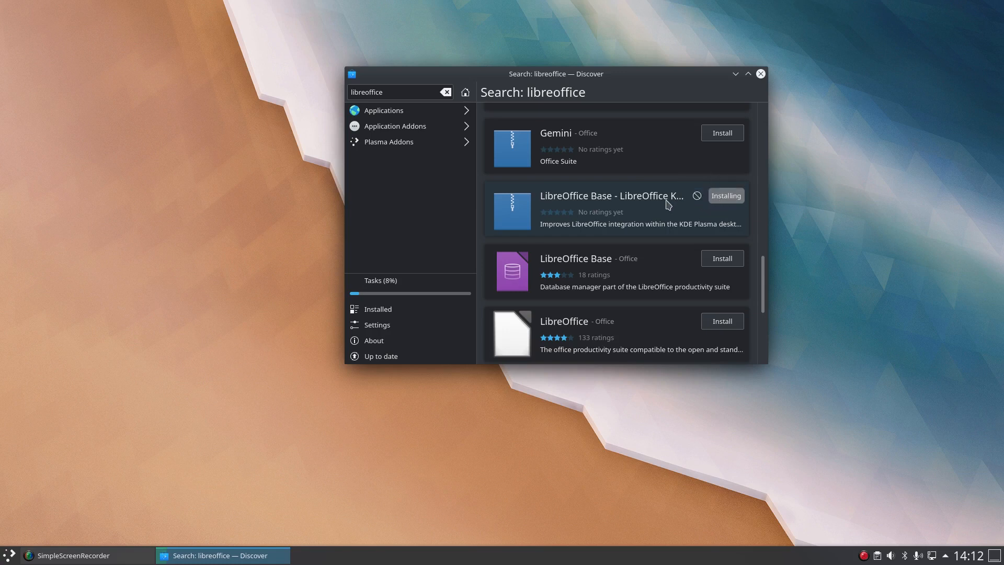
pyautogui.scroll(-2, 668, 205)
pyautogui.scroll(-2, 669, 205)
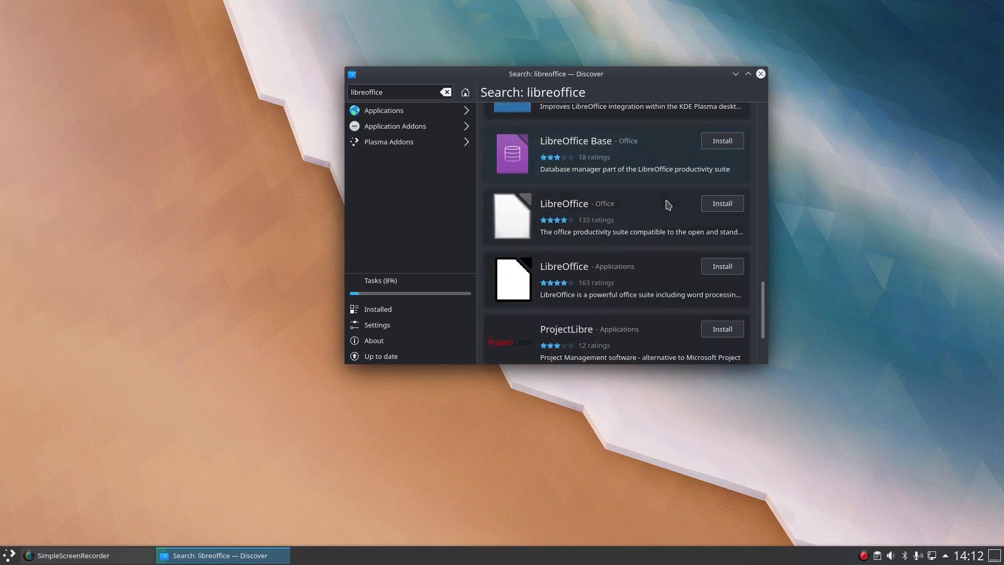
pyautogui.scroll(-1, 669, 205)
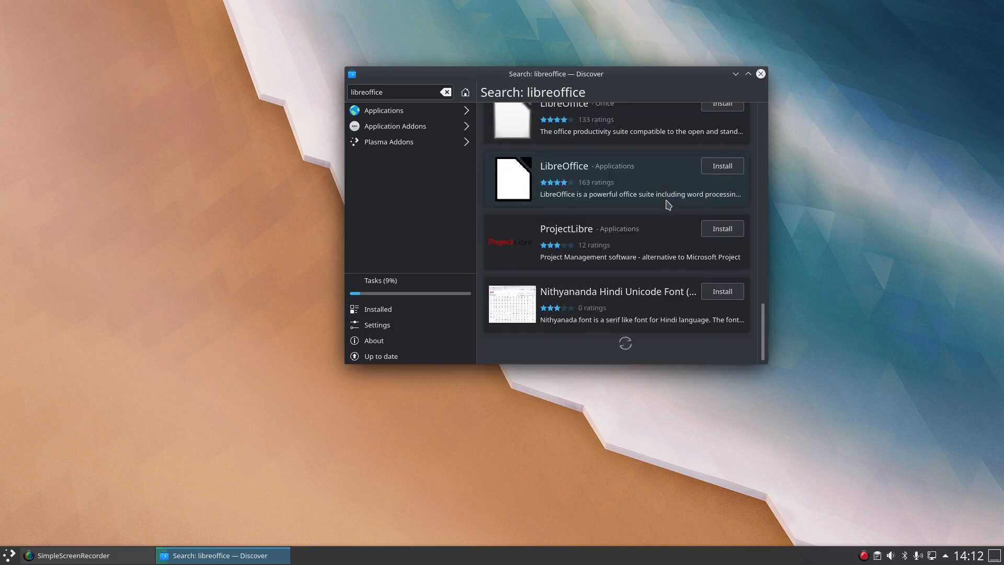
pyautogui.scroll(3, 663, 203)
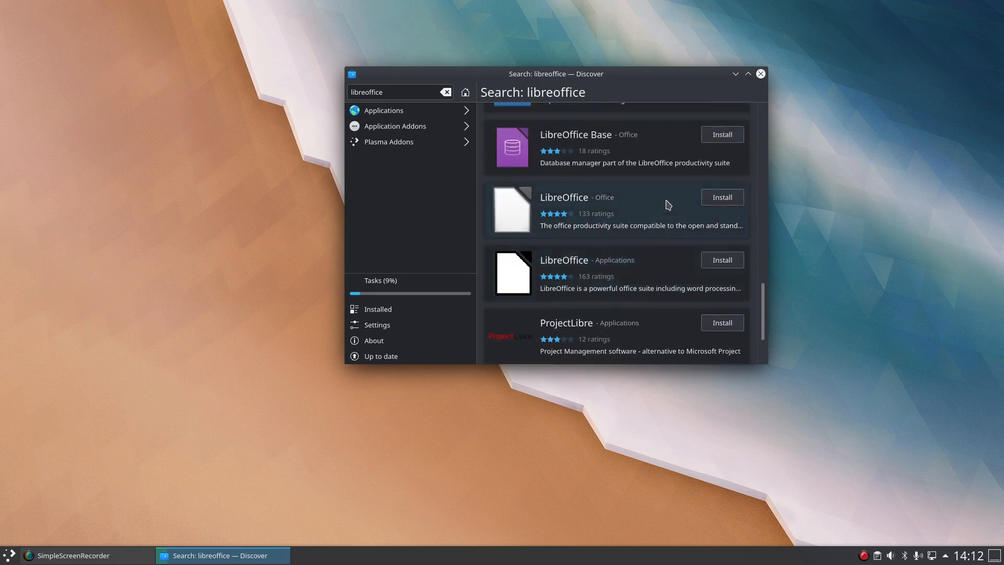
pyautogui.doubleClick(402, 92)
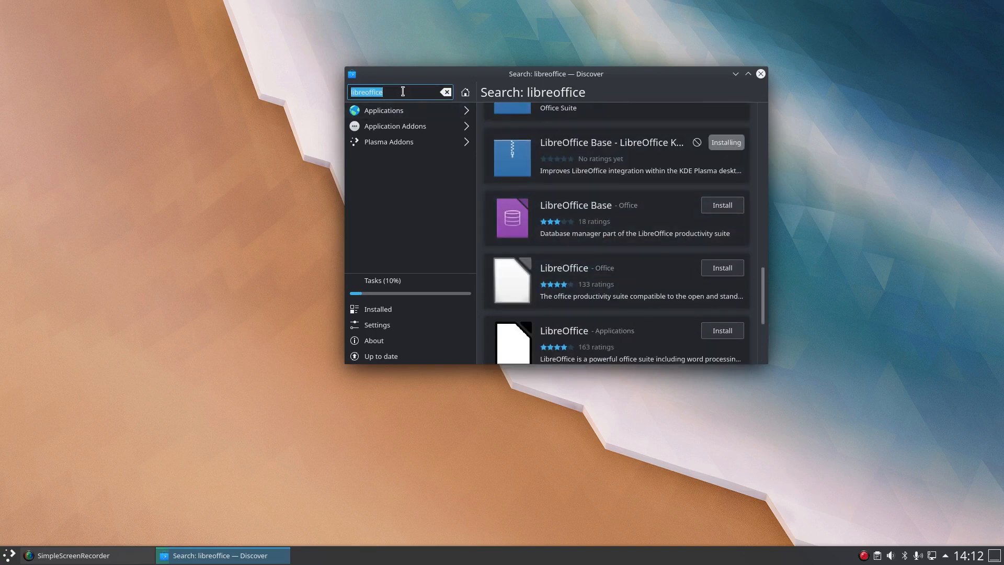
# - Examine which programs the desktop's application launcher lists under categories such as Internet, Office, Settings and Utilities
pyautogui.click(9, 556)
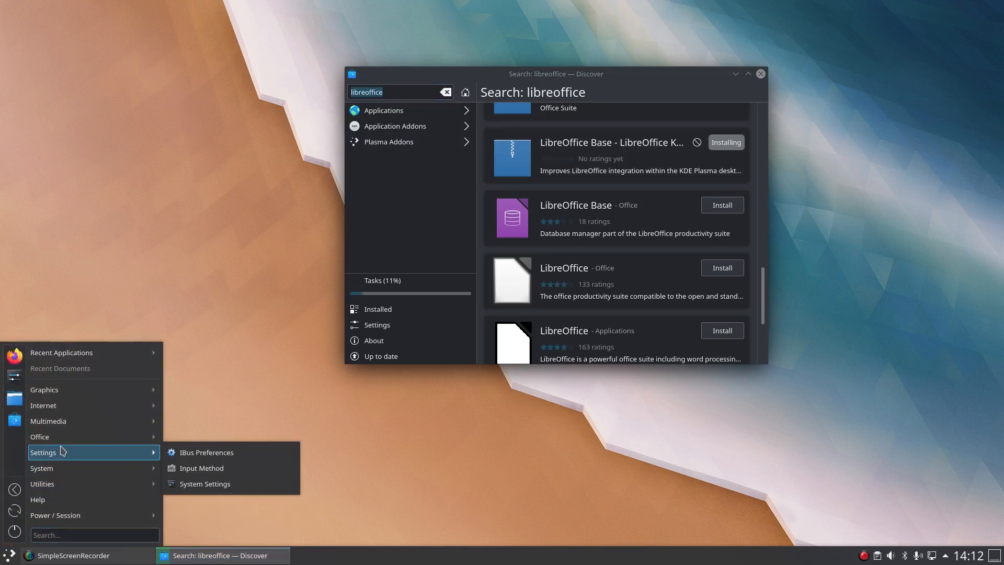
pyautogui.moveTo(66, 427)
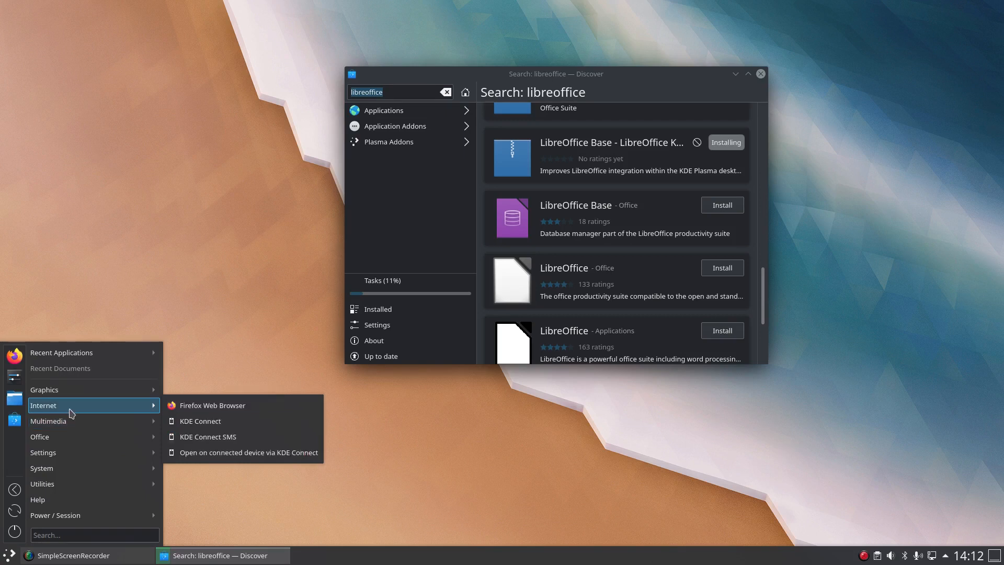
pyautogui.moveTo(88, 392)
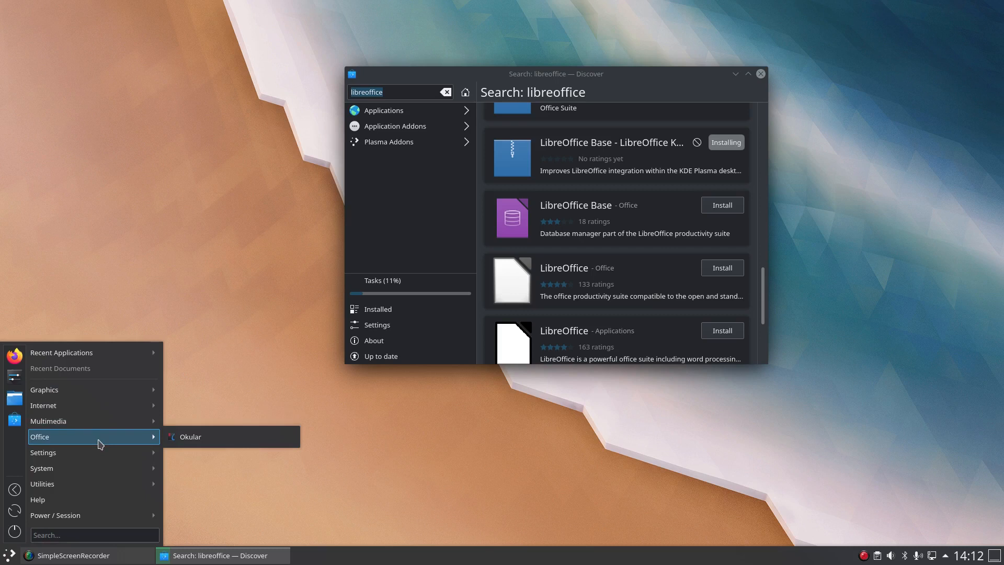
pyautogui.moveTo(101, 457)
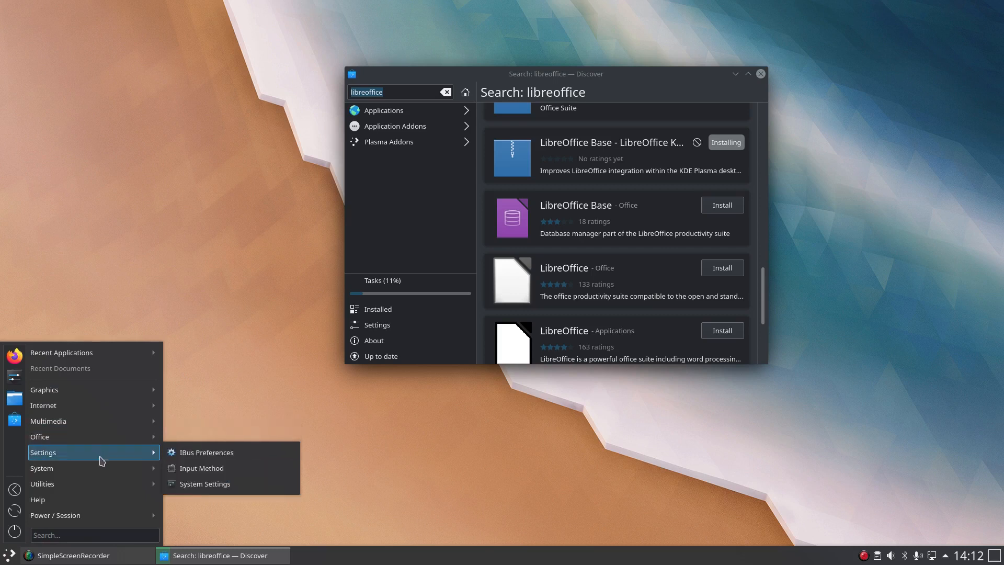
pyautogui.moveTo(103, 476)
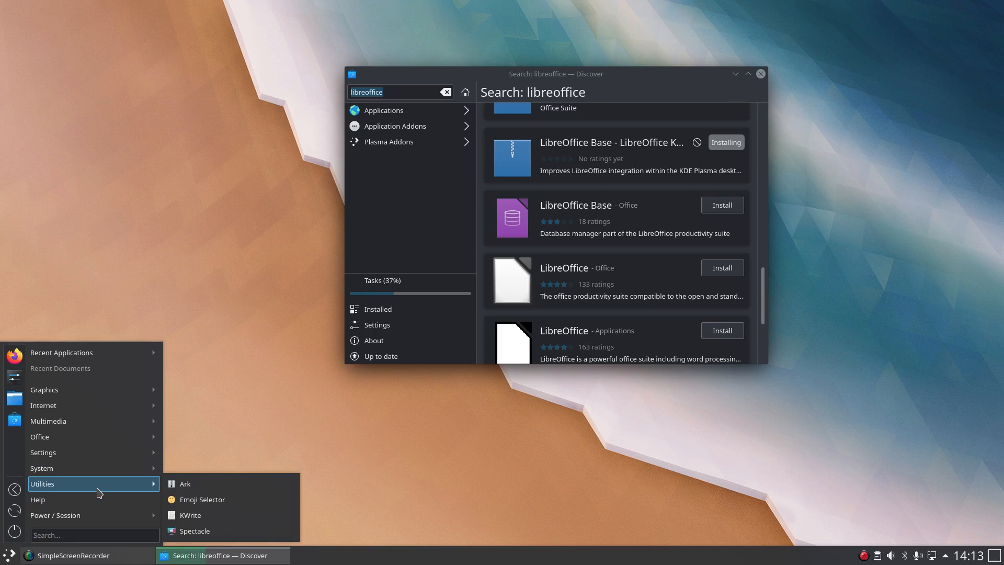
# - Launch System Settings in a maximized window and show the Global Theme settings
pyautogui.click(239, 356)
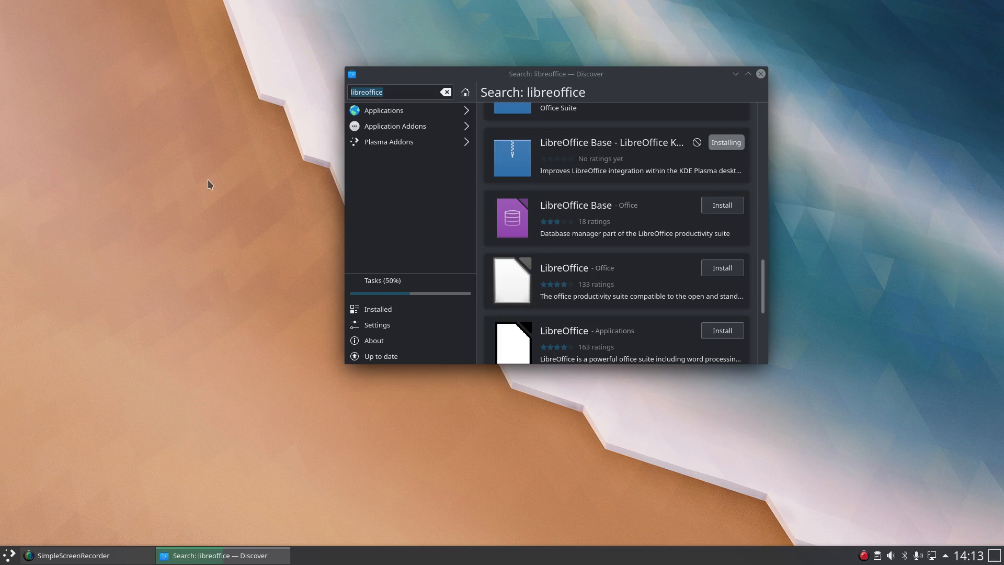
pyautogui.click(9, 555)
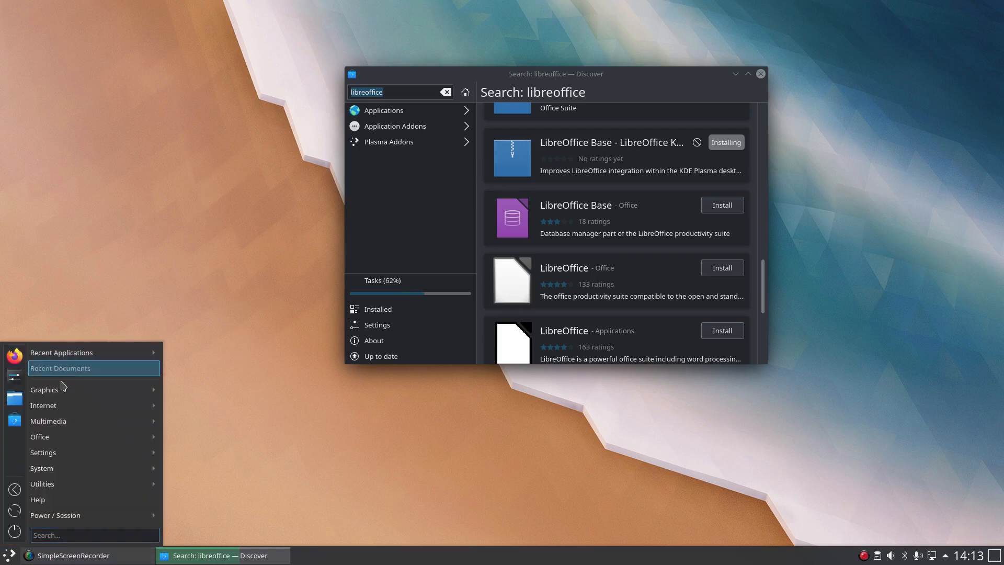
pyautogui.click(15, 377)
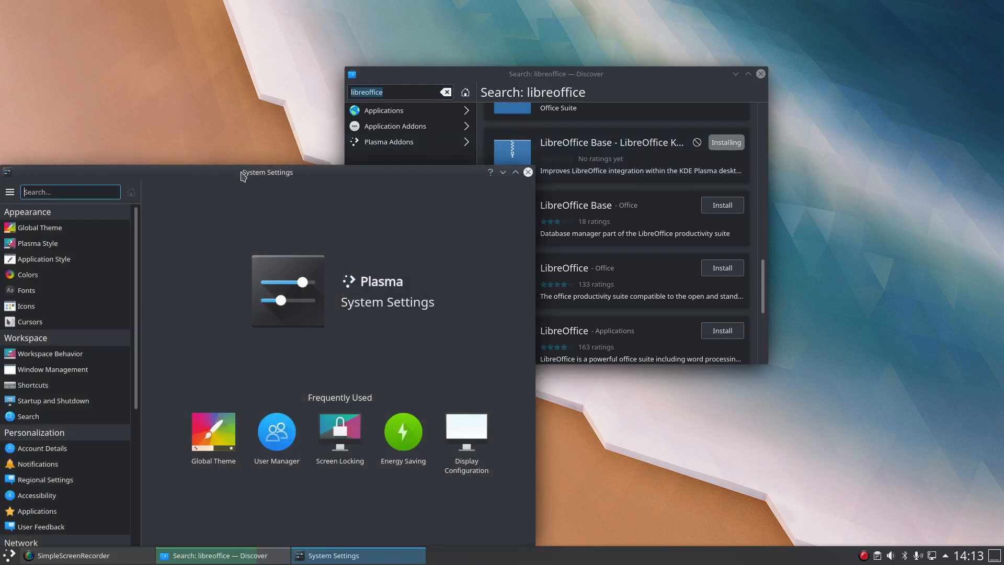
pyautogui.doubleClick(243, 176)
pyautogui.click(79, 65)
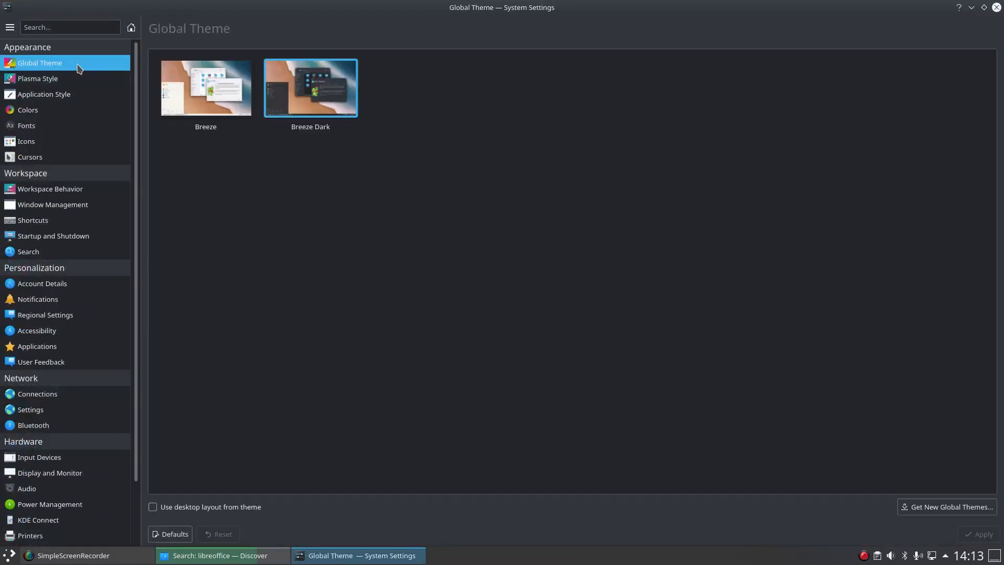
# - Open the catalogue of downloadable global themes at full window size and install the Arc KDE theme
pyautogui.click(920, 506)
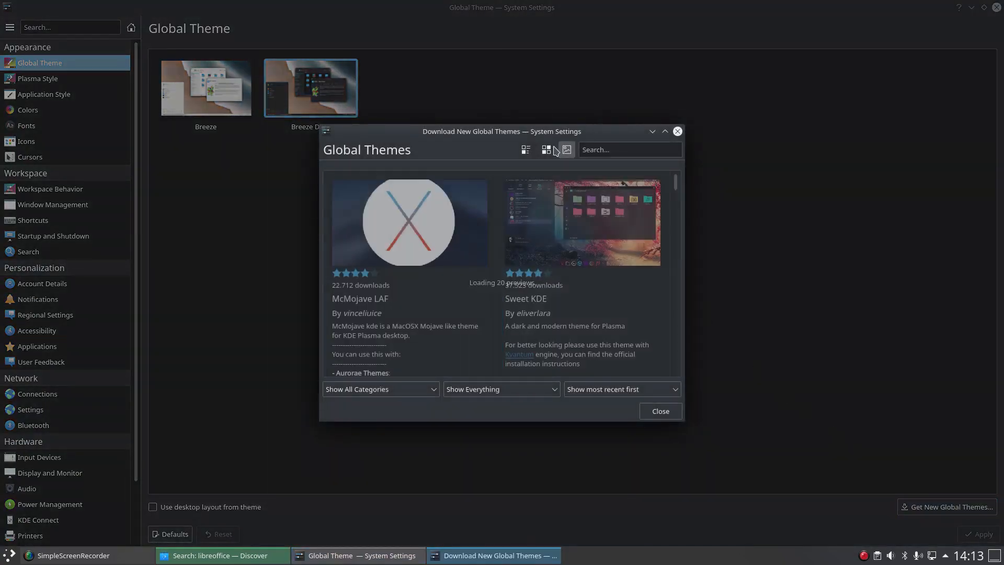
pyautogui.doubleClick(541, 130)
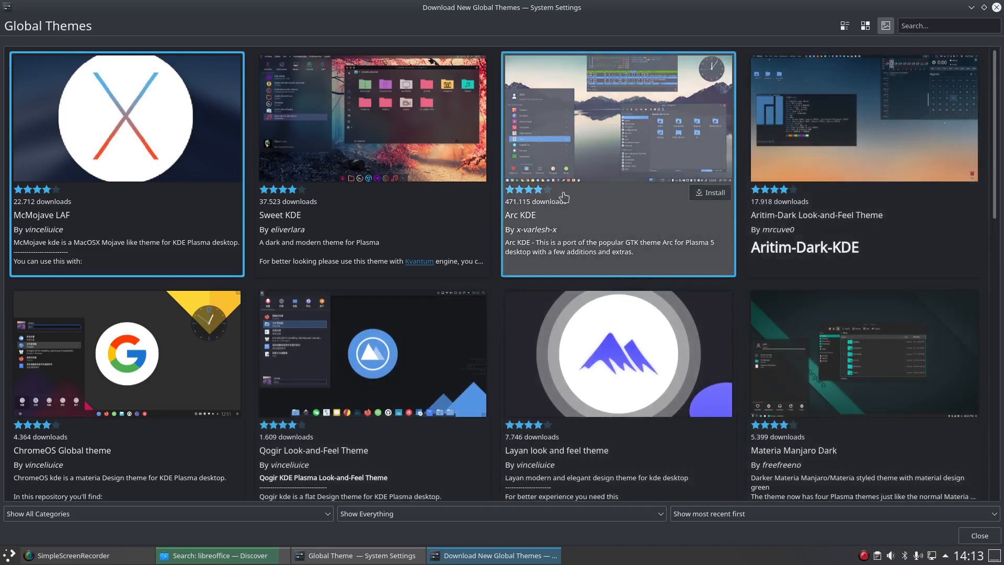
pyautogui.click(707, 194)
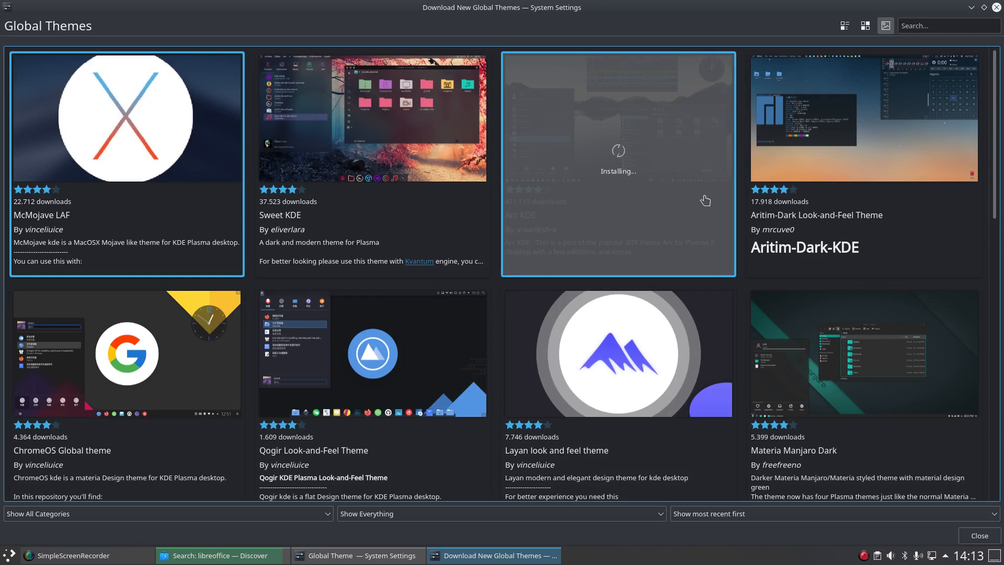
# - Examine the other global themes offered for download and leave the catalogue
pyautogui.scroll(-6, 706, 200)
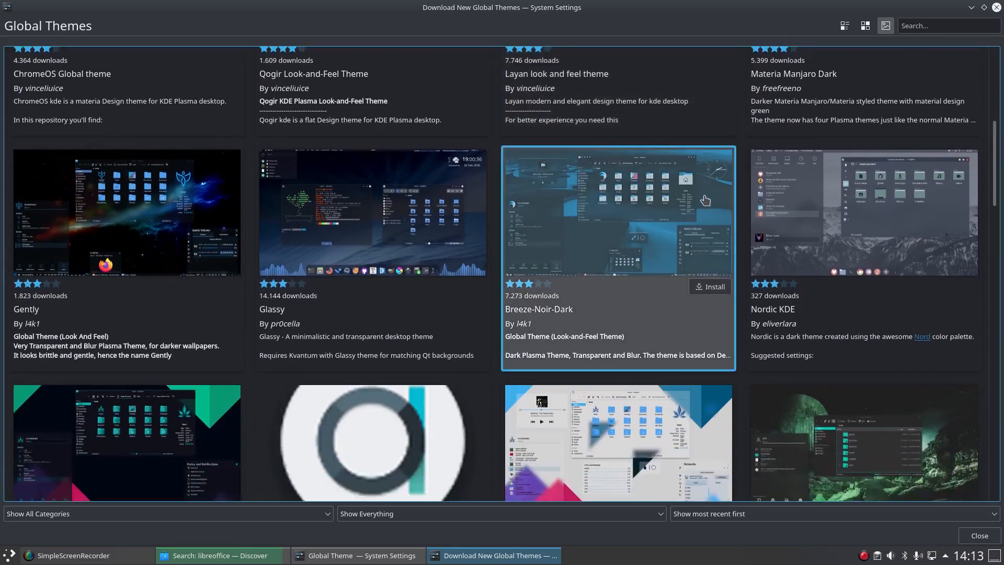
pyautogui.scroll(-1, 706, 200)
pyautogui.scroll(-6, 705, 200)
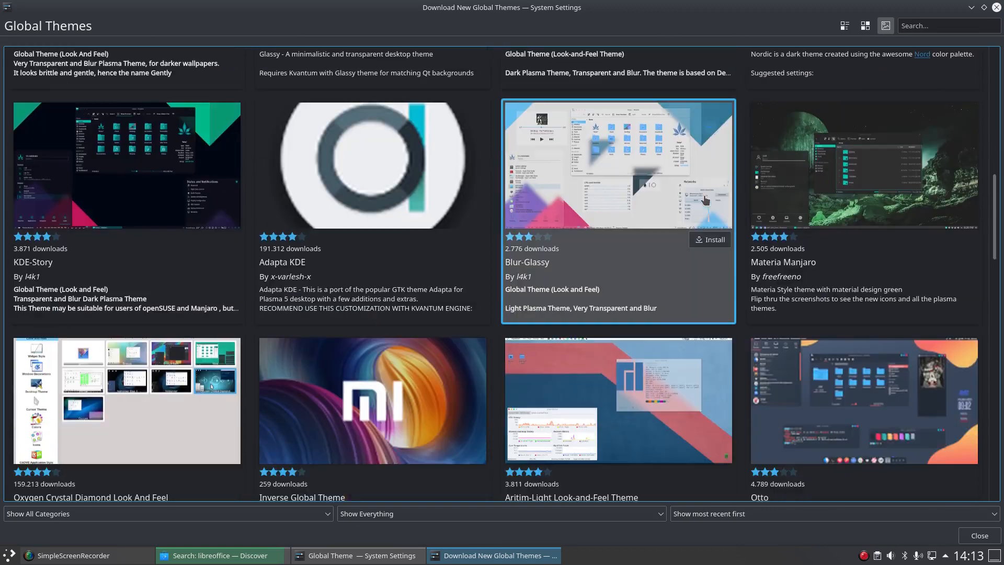
pyautogui.scroll(-8, 705, 200)
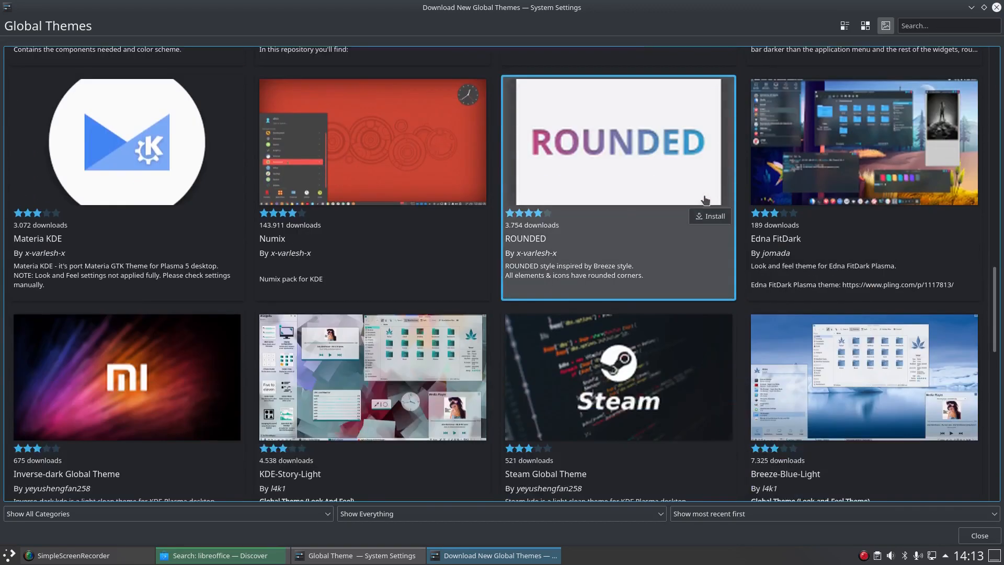
pyautogui.scroll(-1, 706, 201)
pyautogui.scroll(6, 706, 200)
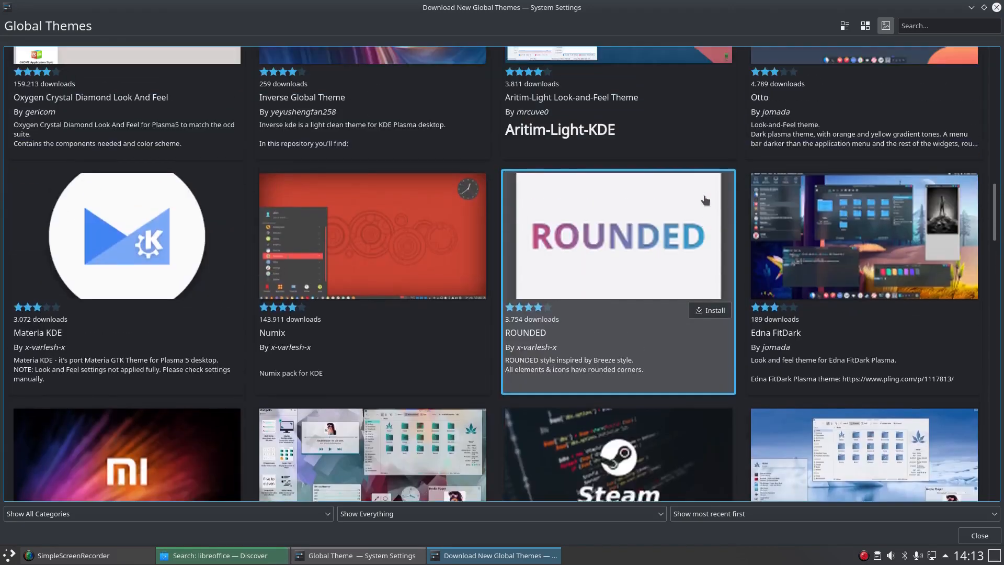
pyautogui.click(996, 8)
# - Apply the Arc Dark global theme to the desktop and briefly check the application launcher
pyautogui.press('Left')
pyautogui.press('Left')
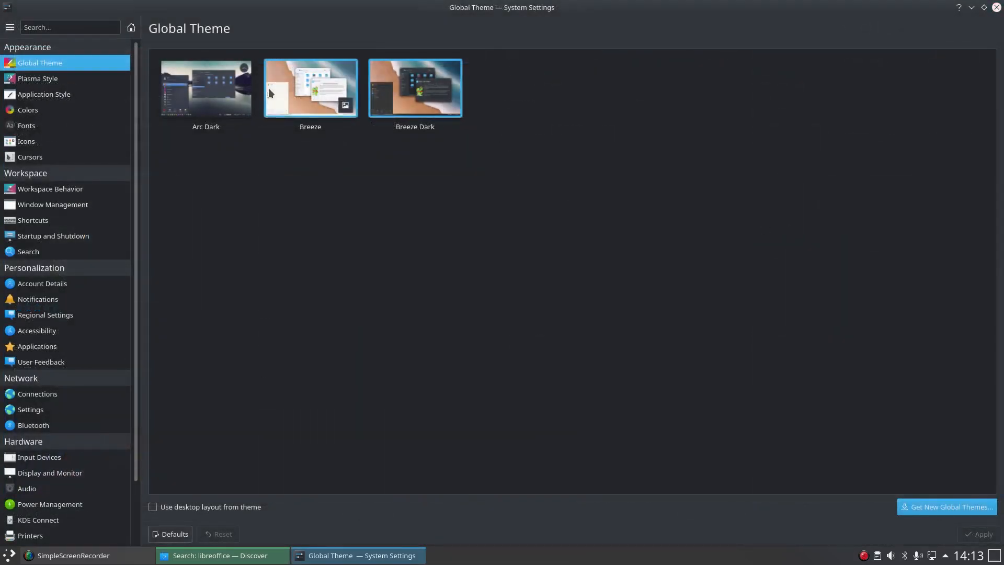
pyautogui.click(980, 534)
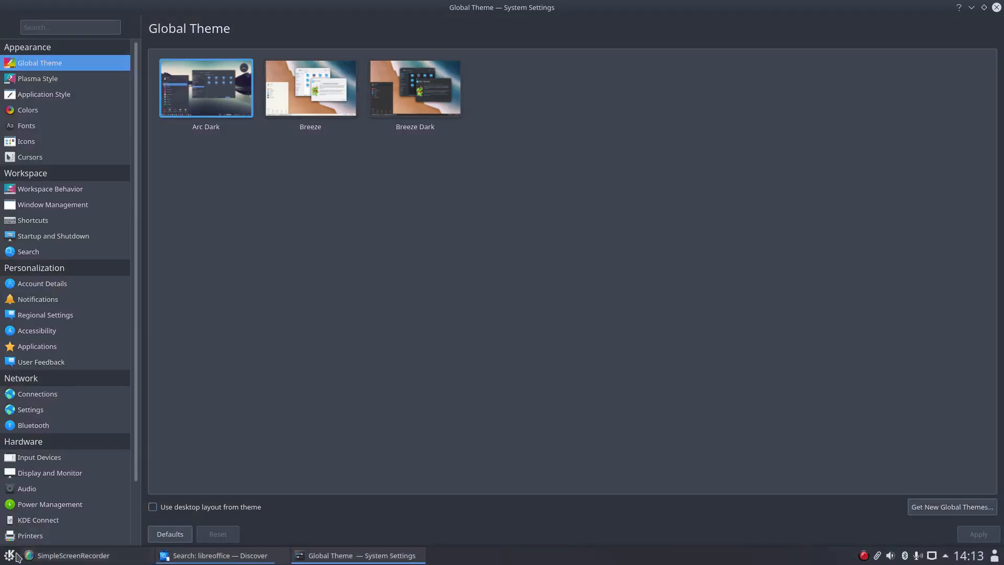
pyautogui.click(11, 555)
pyautogui.click(12, 556)
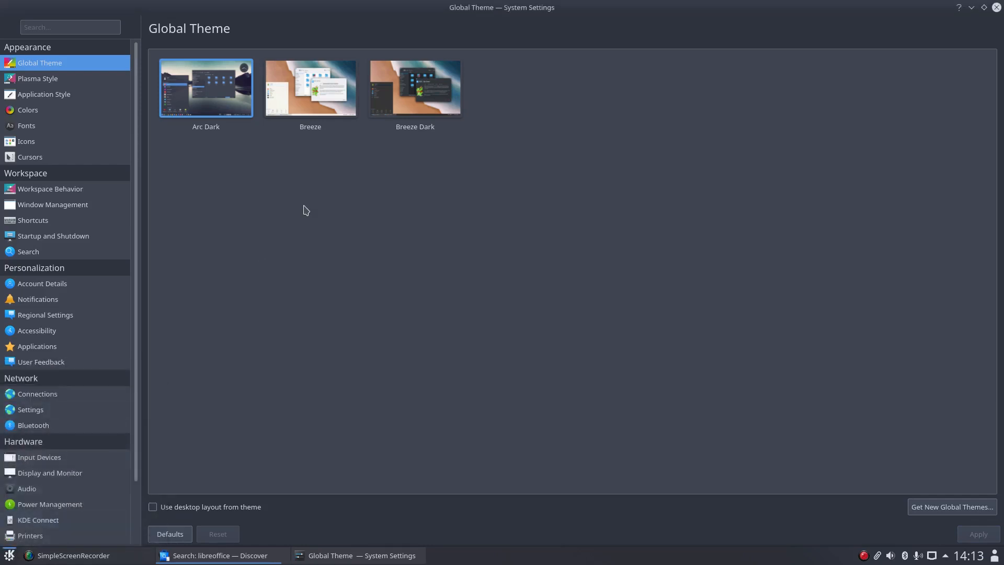
# - Check the available Plasma styles and apply Breeze as the application style
pyautogui.click(34, 85)
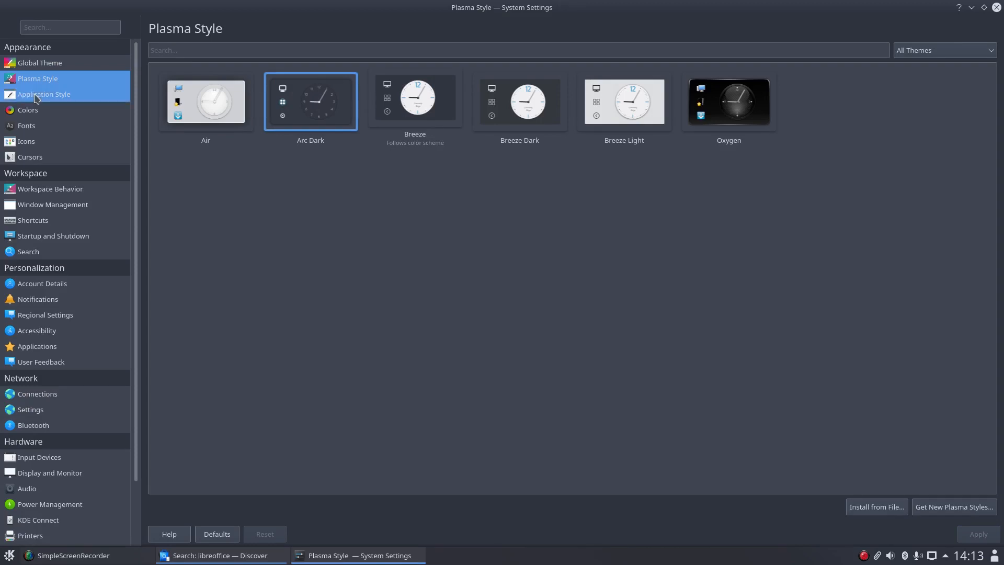
pyautogui.click(37, 99)
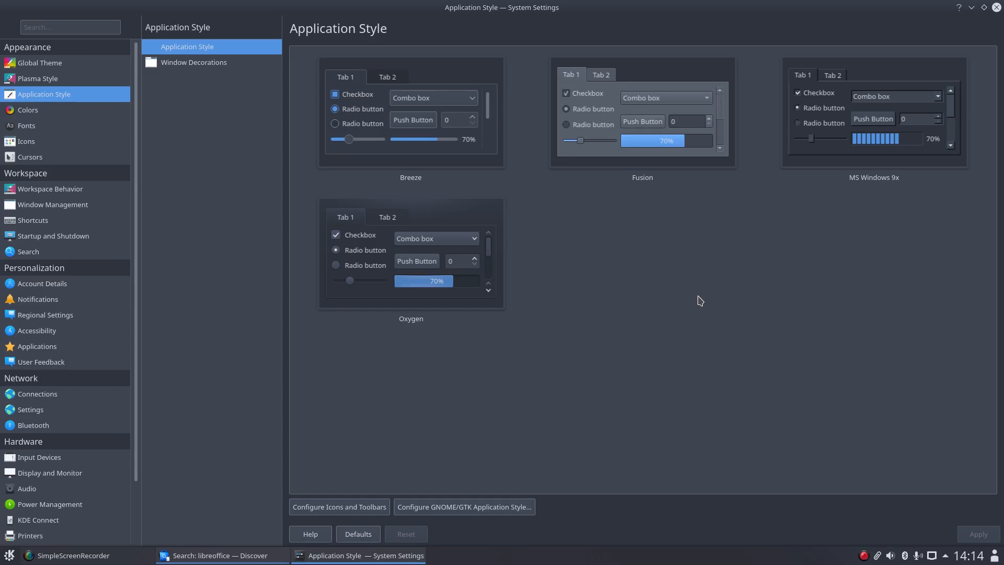
pyautogui.click(364, 117)
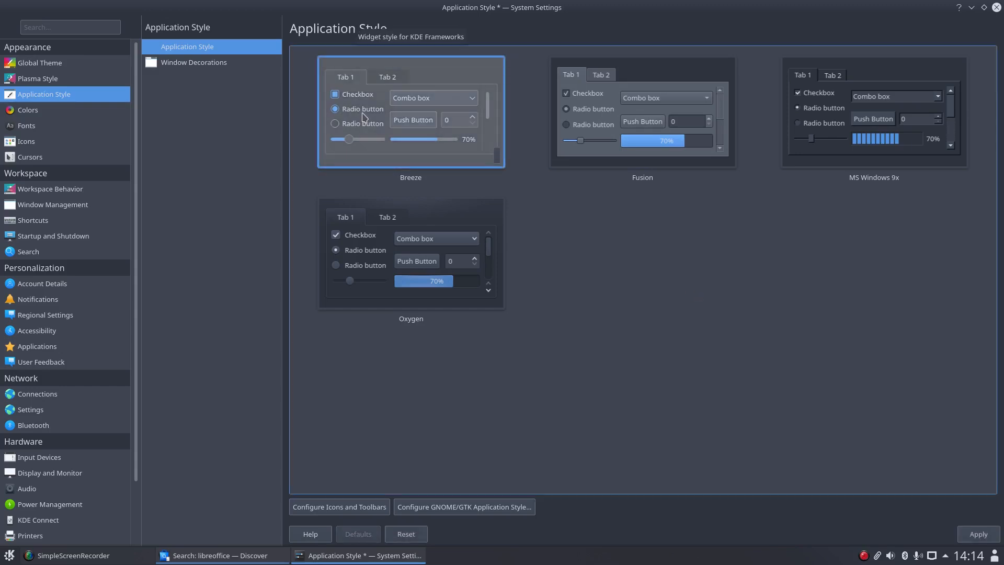
pyautogui.click(978, 534)
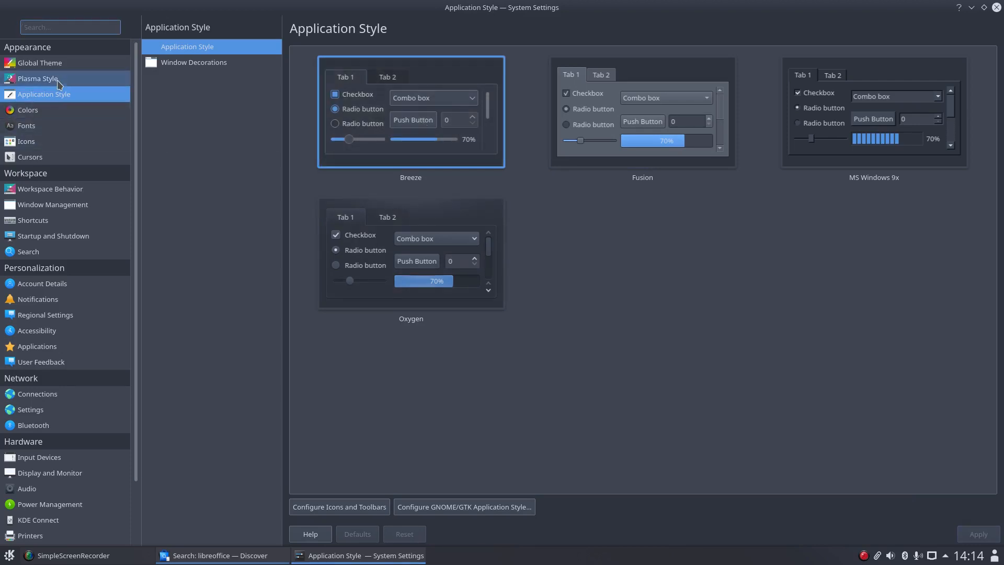
# - Review the Colors, Fonts and Icons settings within the Appearance section
pyautogui.click(52, 113)
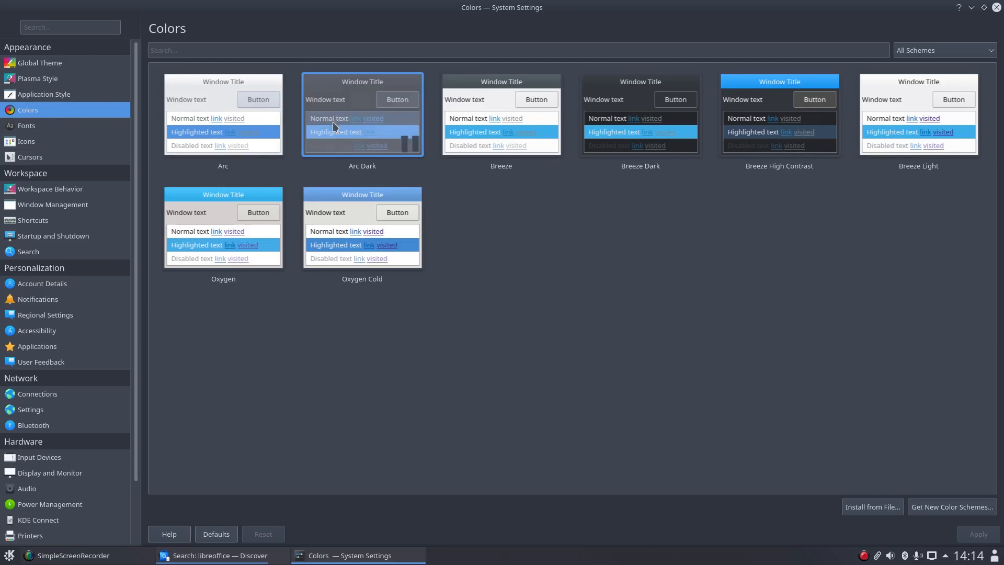
pyautogui.click(34, 131)
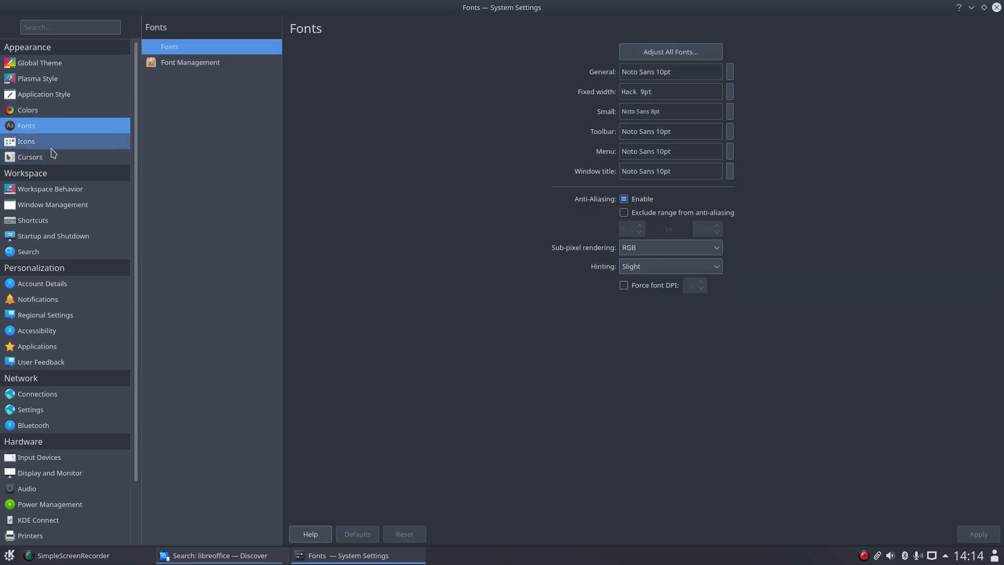
pyautogui.click(52, 142)
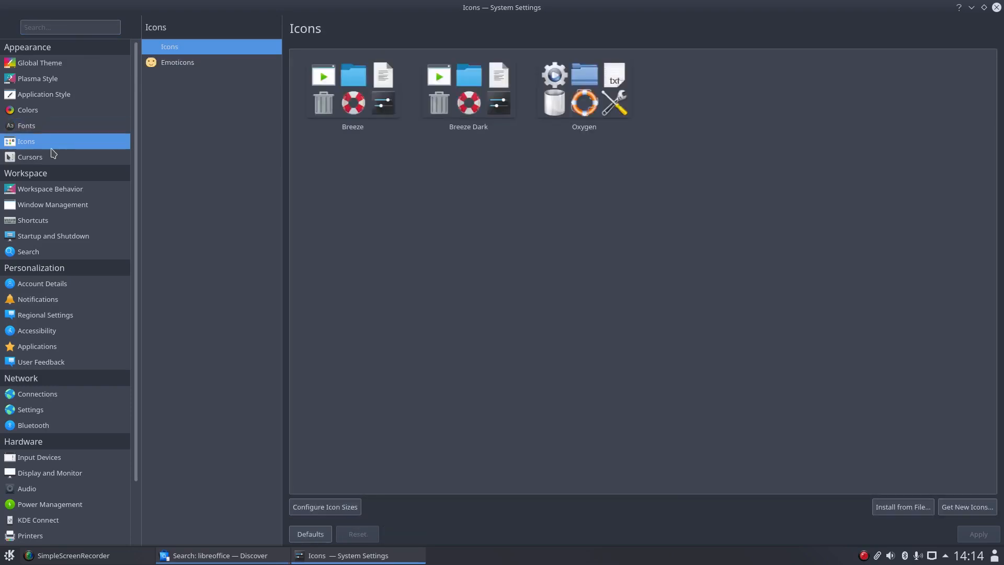
# - Open the catalogue of downloadable icon themes, browse it and search for "paper"
pyautogui.click(962, 511)
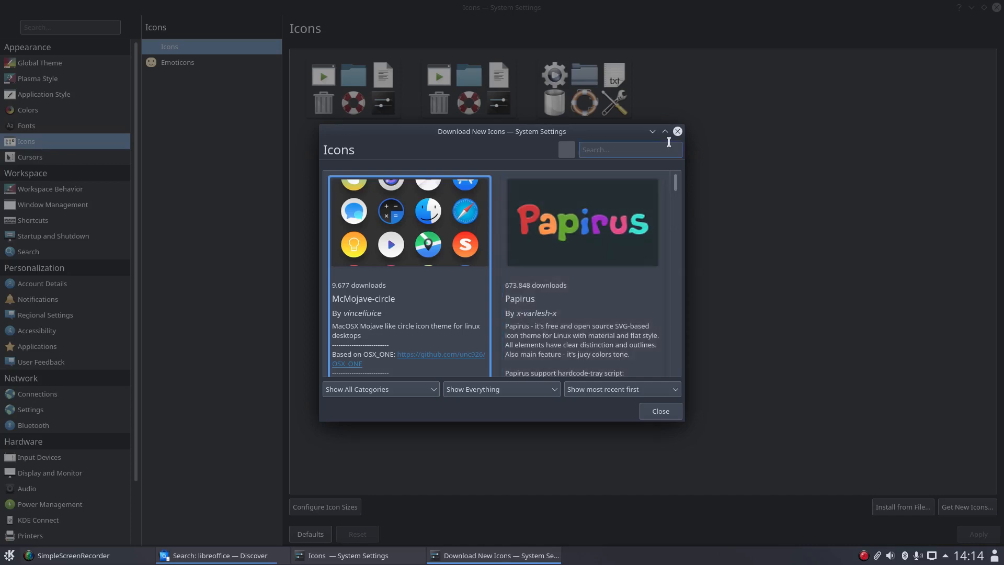
pyautogui.scroll(-3, 600, 247)
pyautogui.scroll(-10, 601, 246)
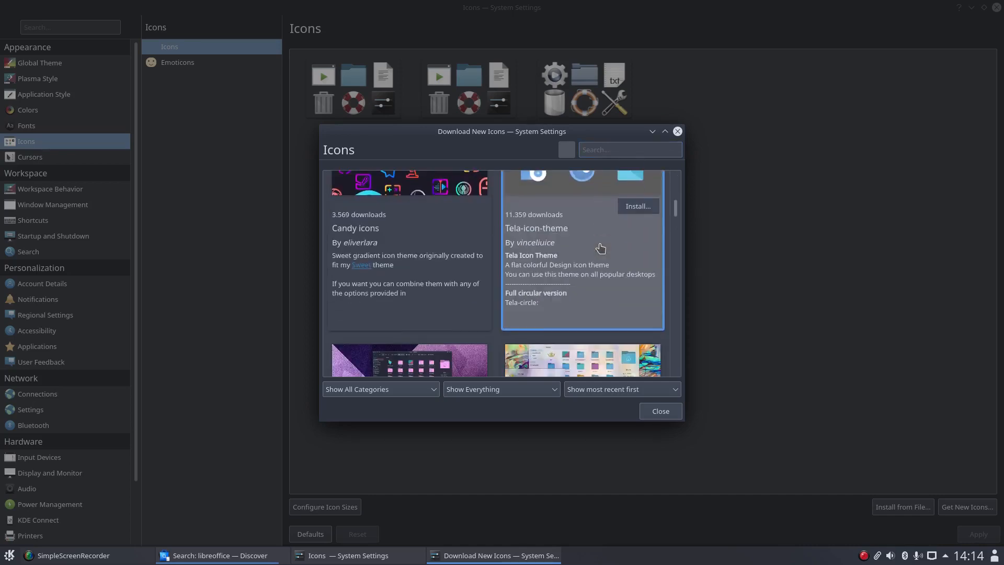
pyautogui.scroll(-10, 600, 247)
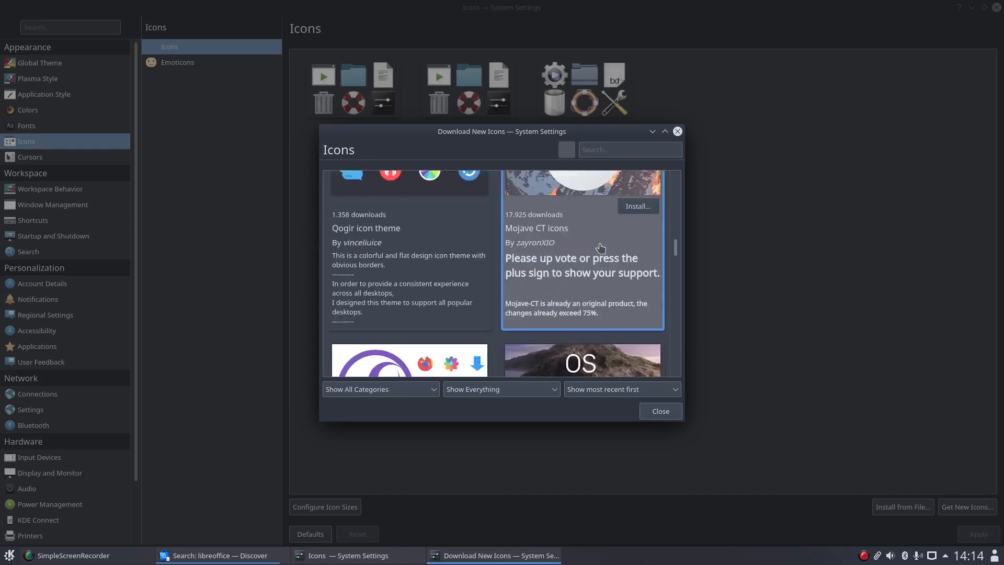
pyautogui.write('da')
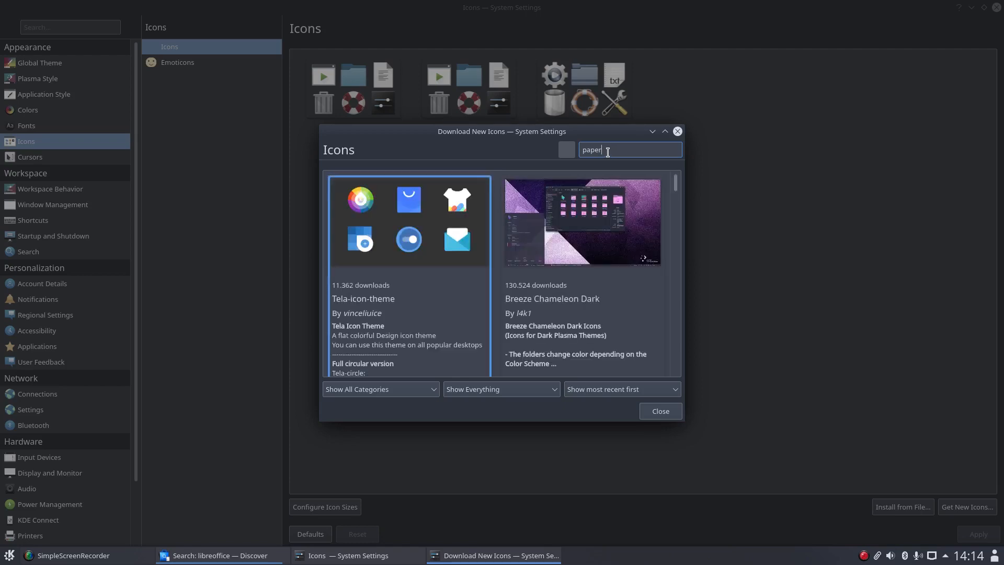
# - Look through the icon themes found for "paper" in the enlarged catalogue window and close it
pyautogui.doubleClick(605, 135)
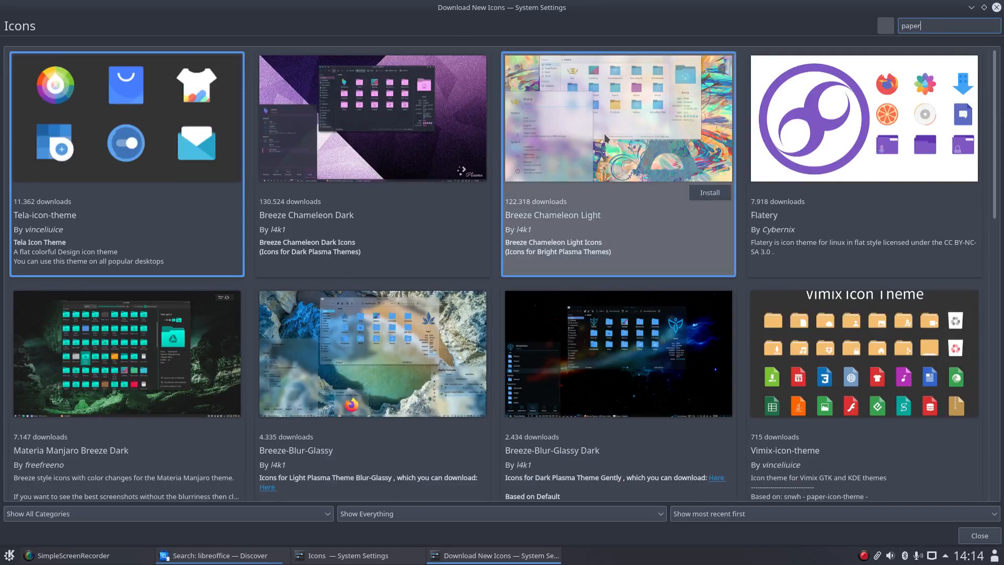
pyautogui.scroll(-5, 605, 137)
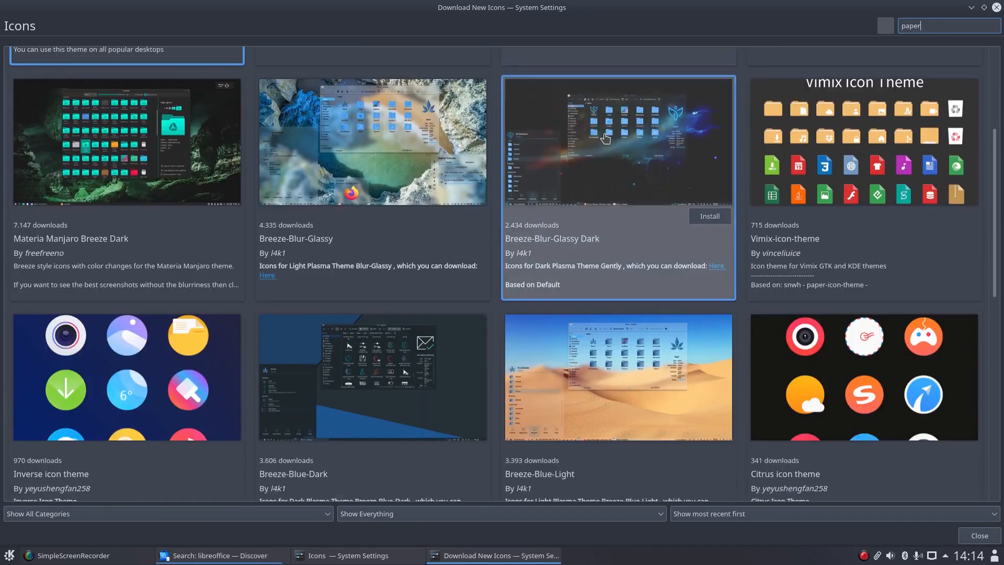
pyautogui.scroll(-7, 605, 139)
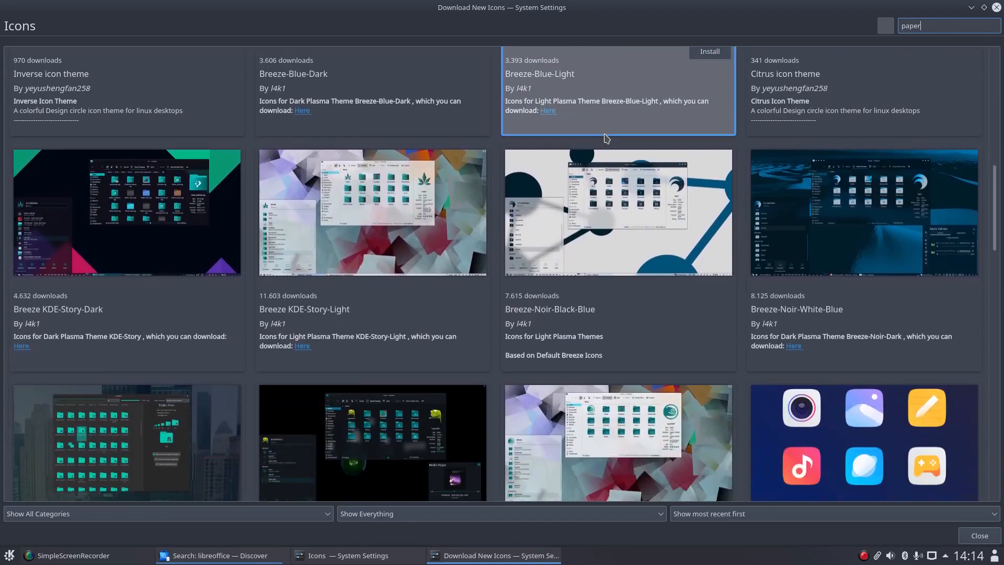
pyautogui.scroll(-4, 605, 137)
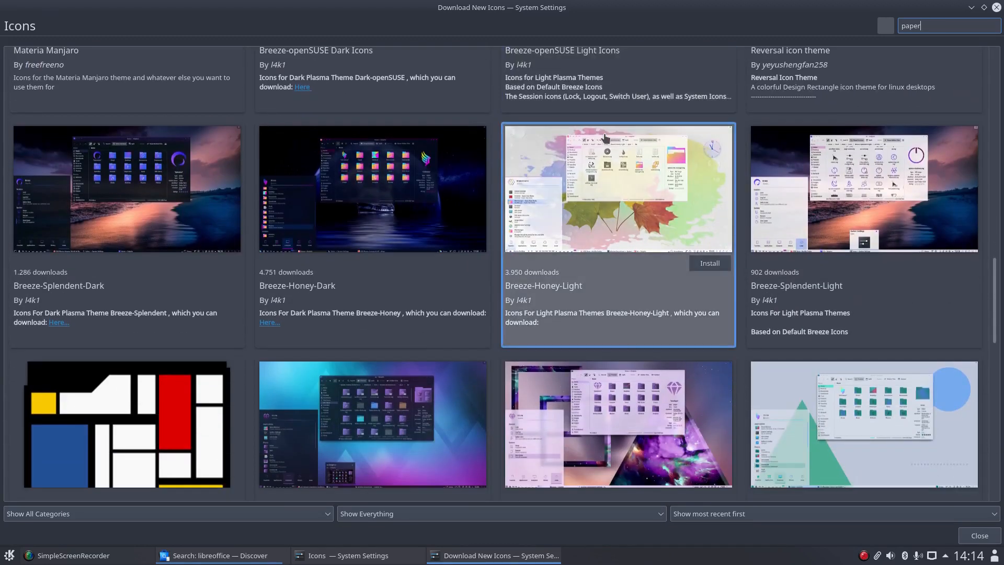
pyautogui.click(996, 7)
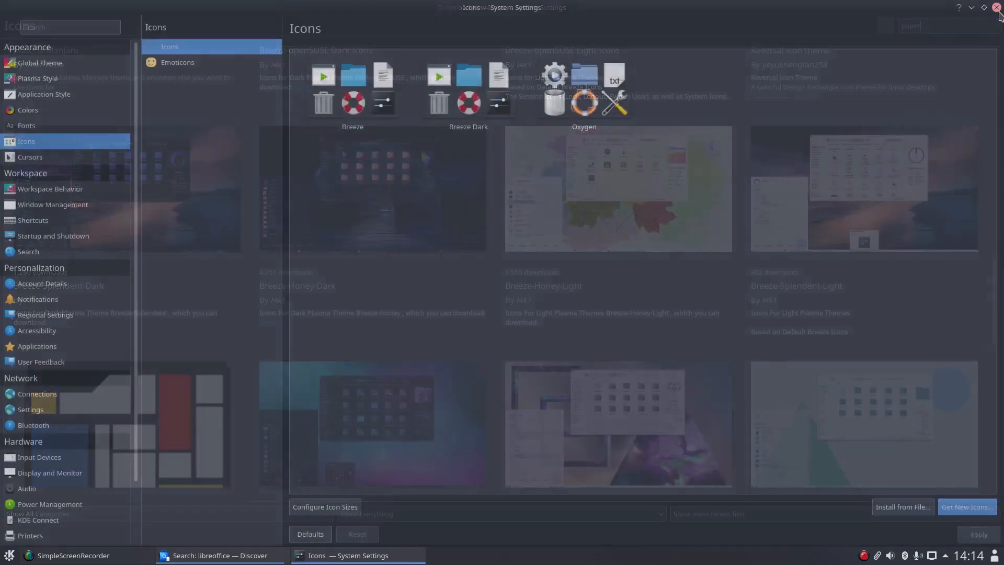
# - Set the workspace's click behavior to "Double-click to open files and folders" and apply the change
pyautogui.click(69, 197)
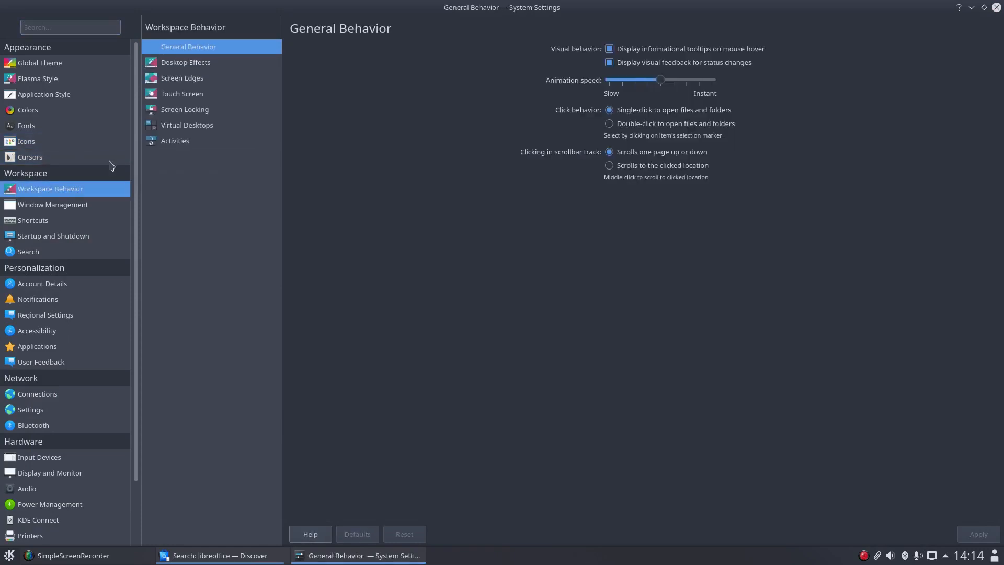
pyautogui.click(661, 125)
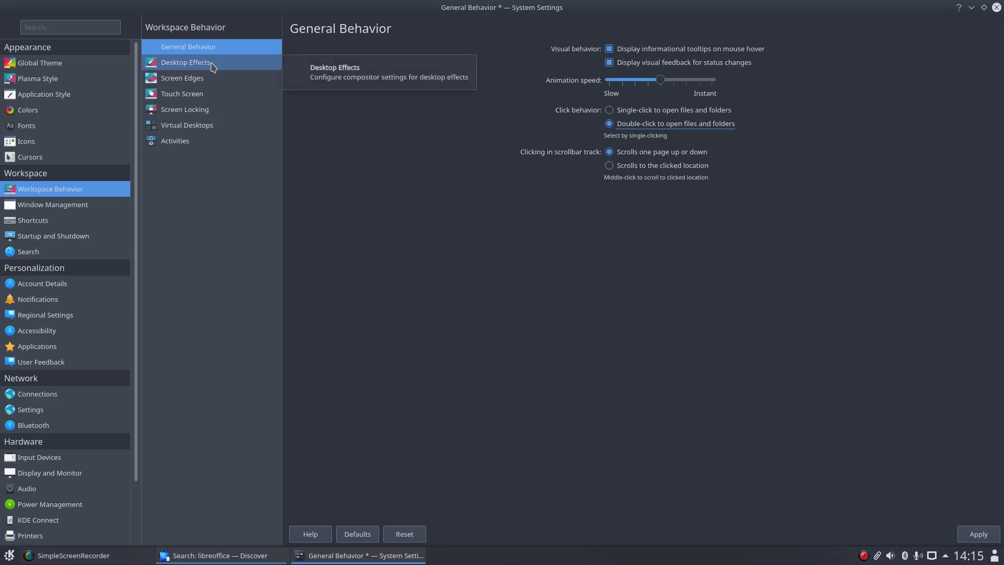
pyautogui.click(987, 531)
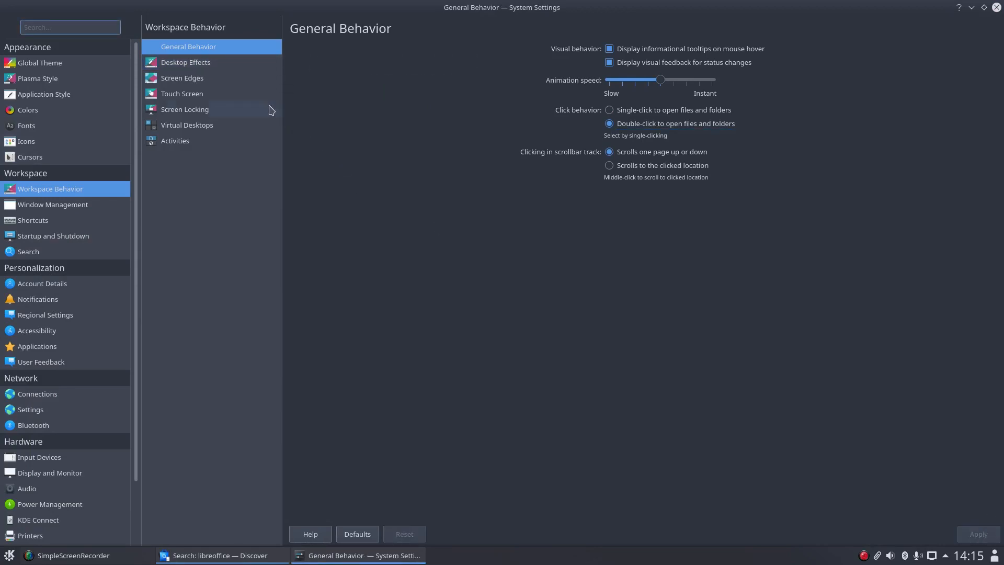
# - Review the available desktop effects in Workspace Behavior through to the window open/close animations
pyautogui.click(203, 62)
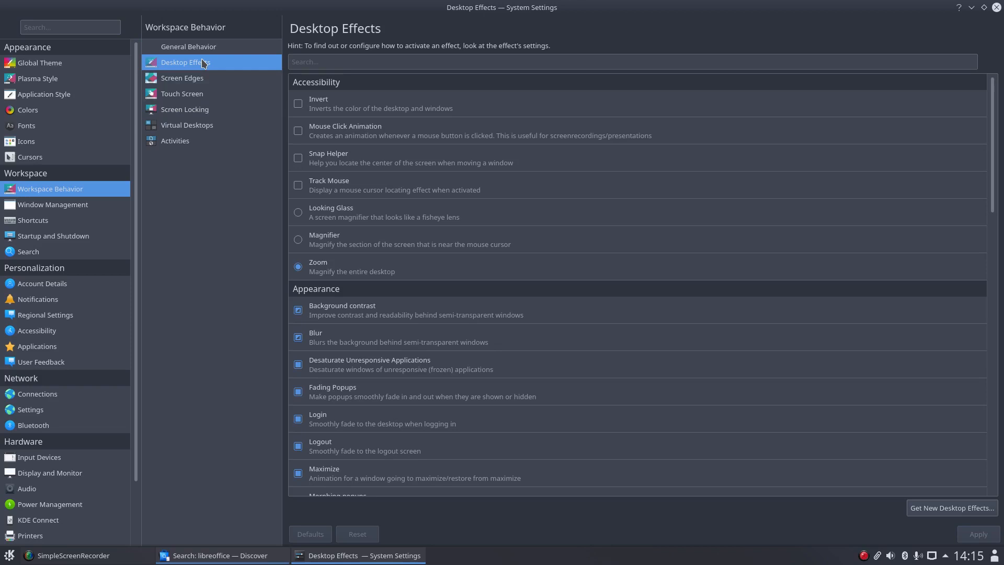
pyautogui.scroll(-15, 576, 251)
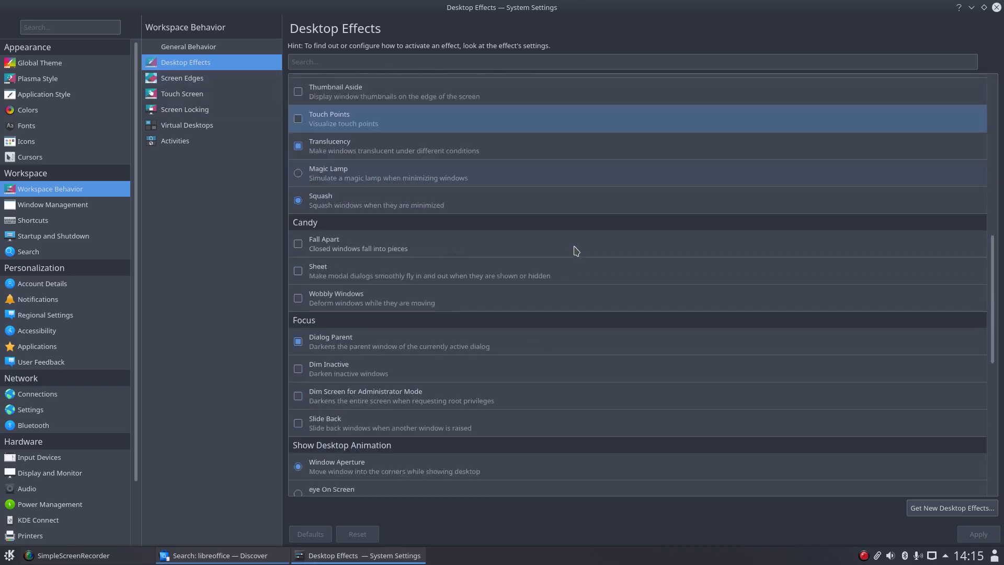
pyautogui.scroll(-10, 575, 251)
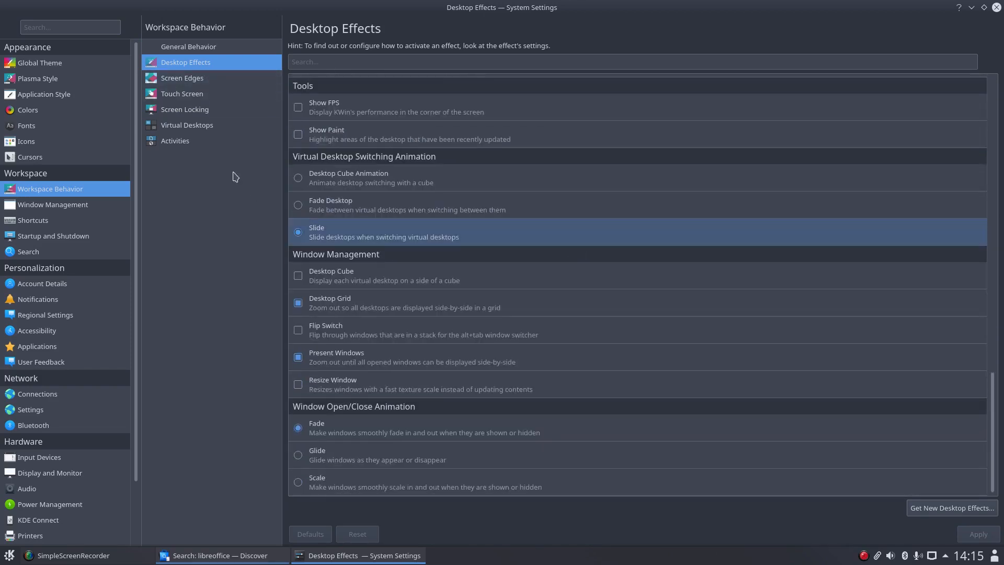
# - Set the top-left screen corner's trigger to No Action in Screen Edges and apply the change
pyautogui.click(195, 82)
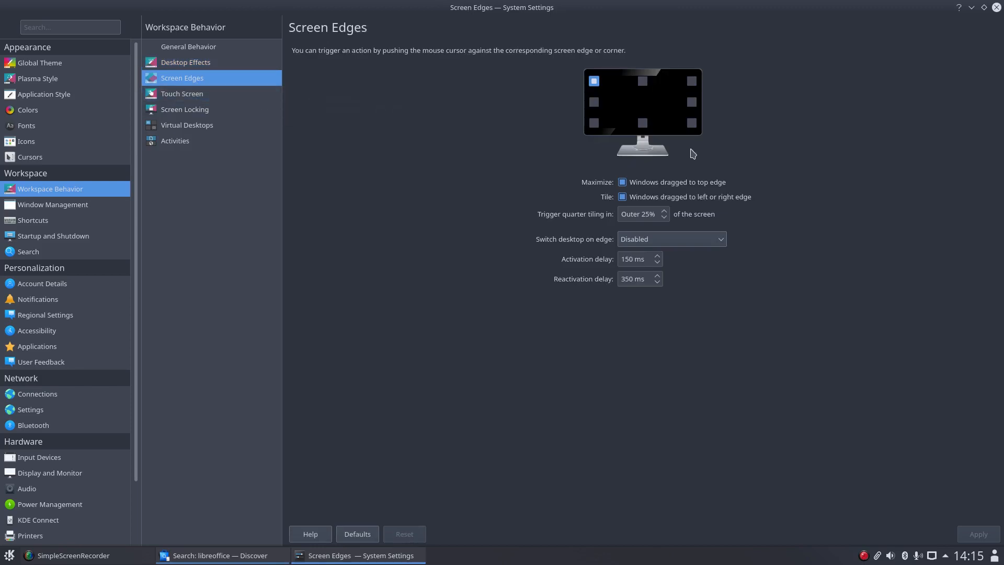
pyautogui.click(594, 81)
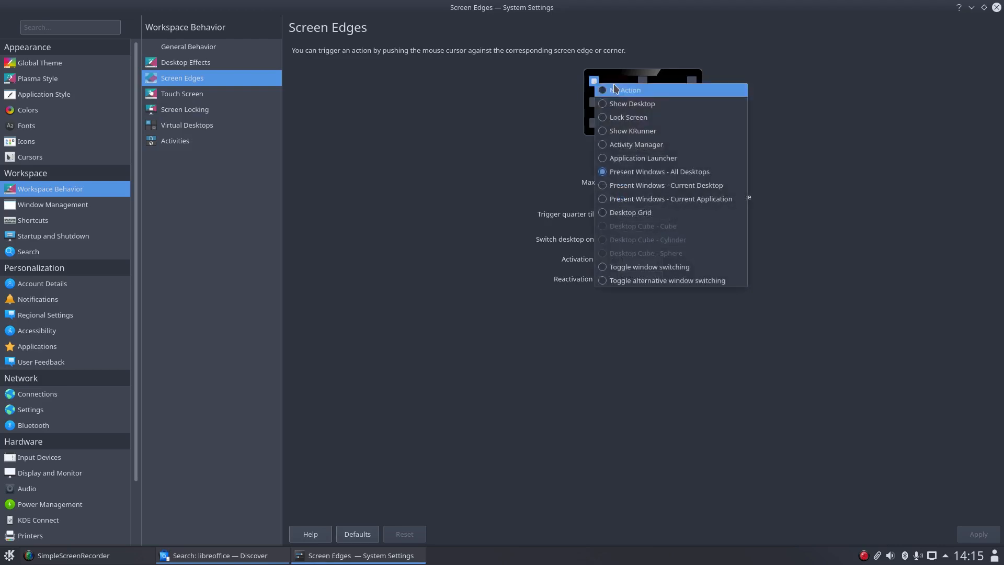
pyautogui.click(612, 90)
pyautogui.click(186, 94)
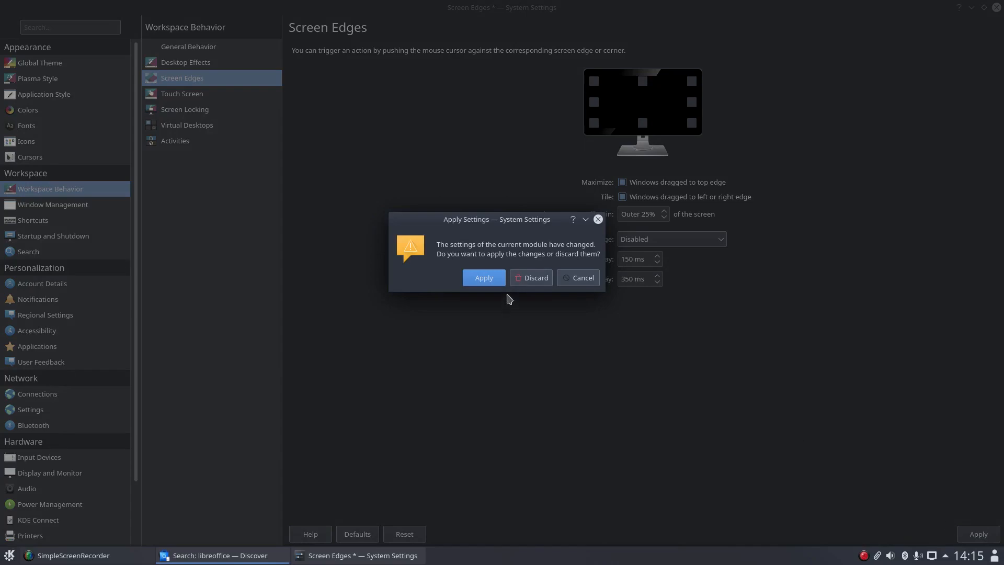
pyautogui.click(489, 282)
# - Set the screen to lock automatically after 15 minutes and apply the change
pyautogui.click(194, 112)
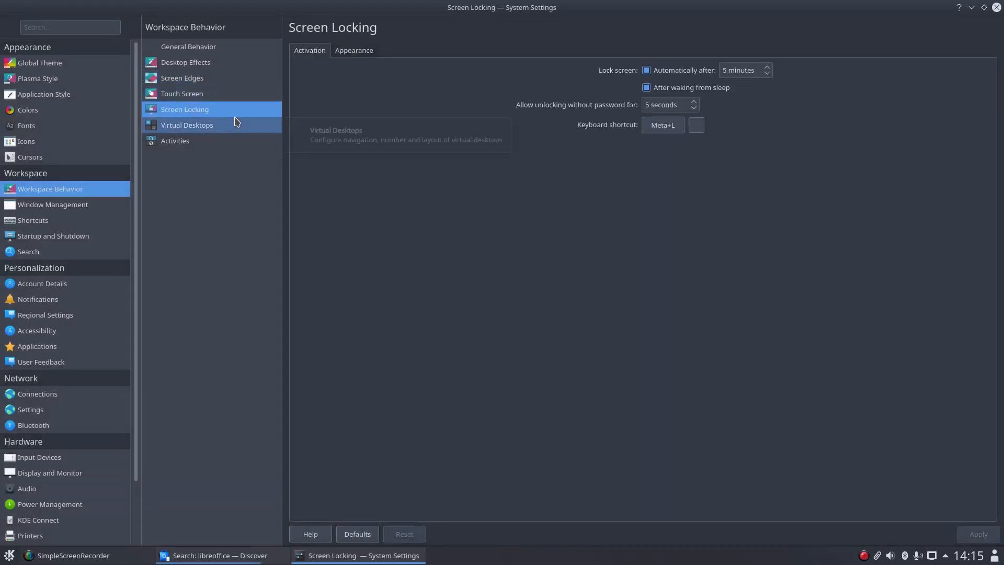
pyautogui.click(749, 74)
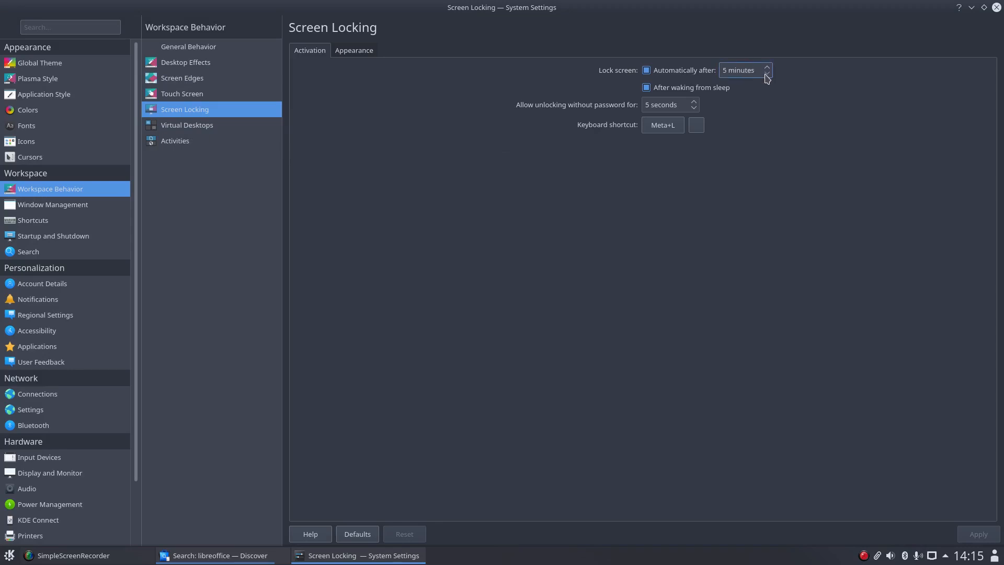
pyautogui.click(767, 70)
pyautogui.tripleClick(767, 70)
pyautogui.click(767, 71)
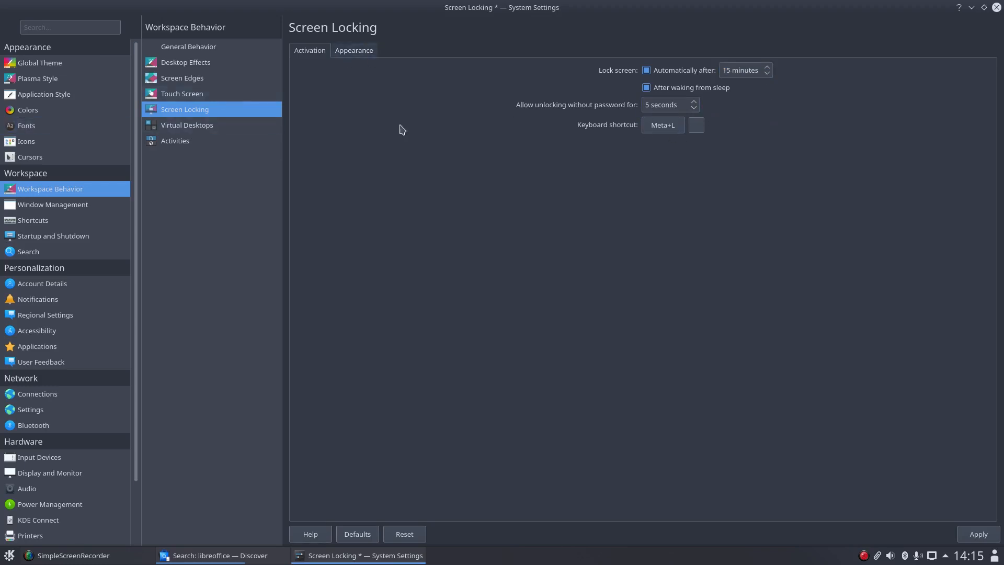
pyautogui.click(978, 535)
# - Review the lock screen's appearance options, the Virtual Desktops settings and the Activities settings
pyautogui.click(370, 50)
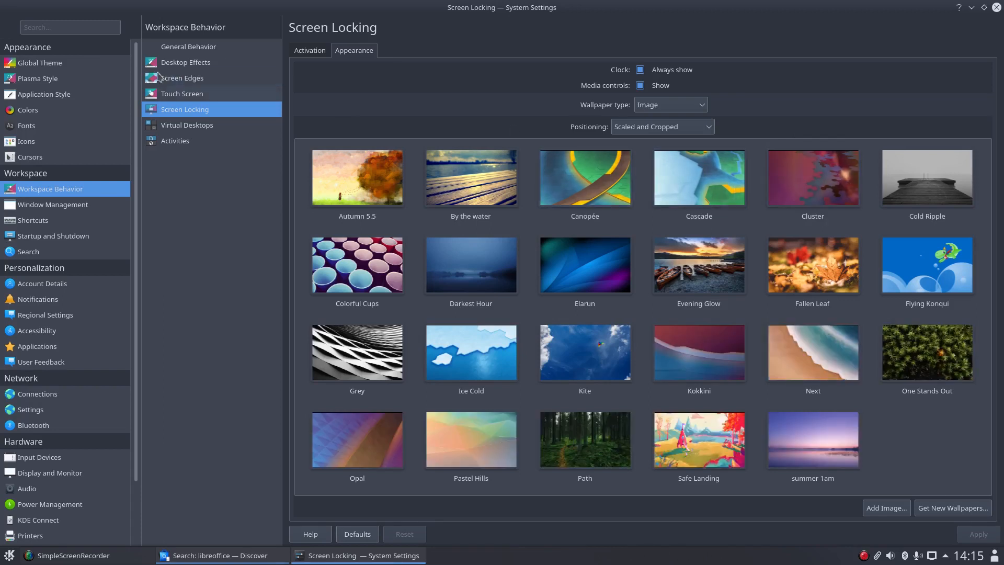
pyautogui.click(212, 126)
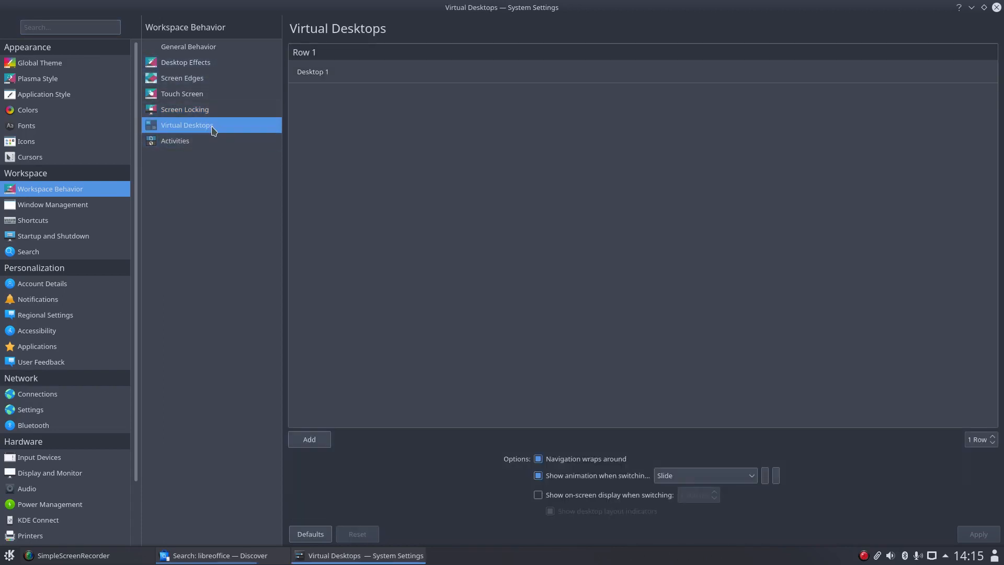
pyautogui.click(197, 151)
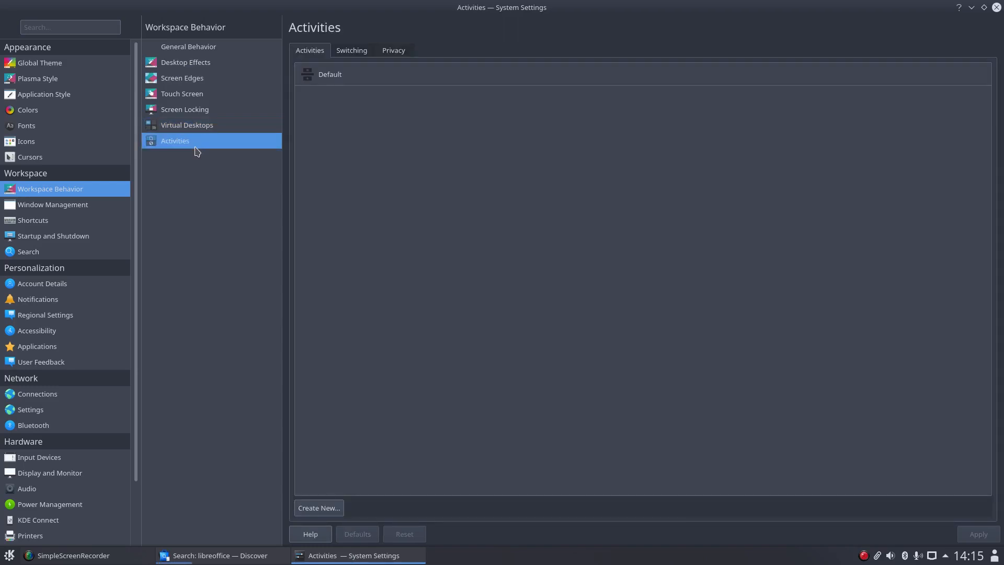
# - Review the Window Behavior settings for focus, titlebar actions, window actions, movement and advanced options
pyautogui.click(94, 211)
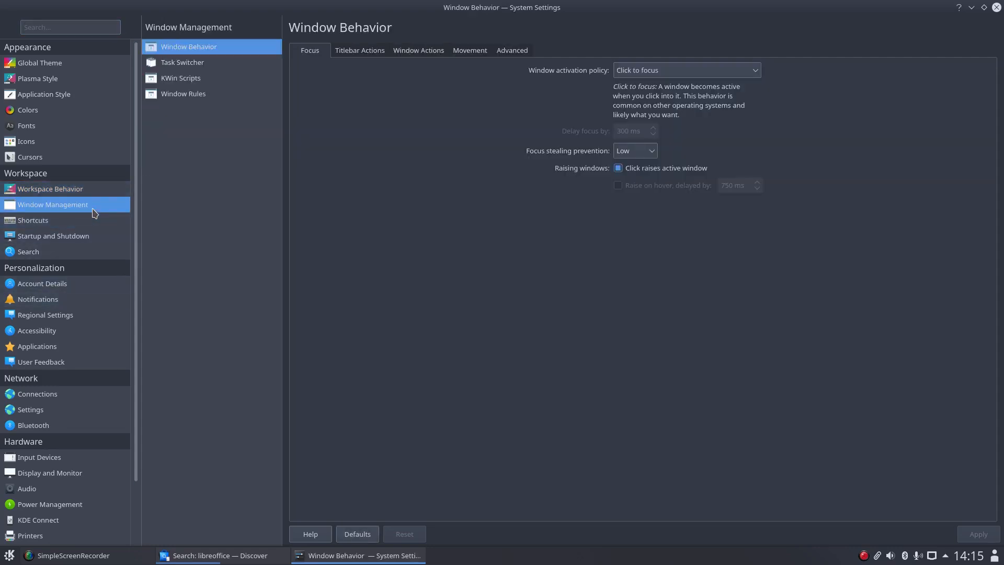
pyautogui.click(383, 57)
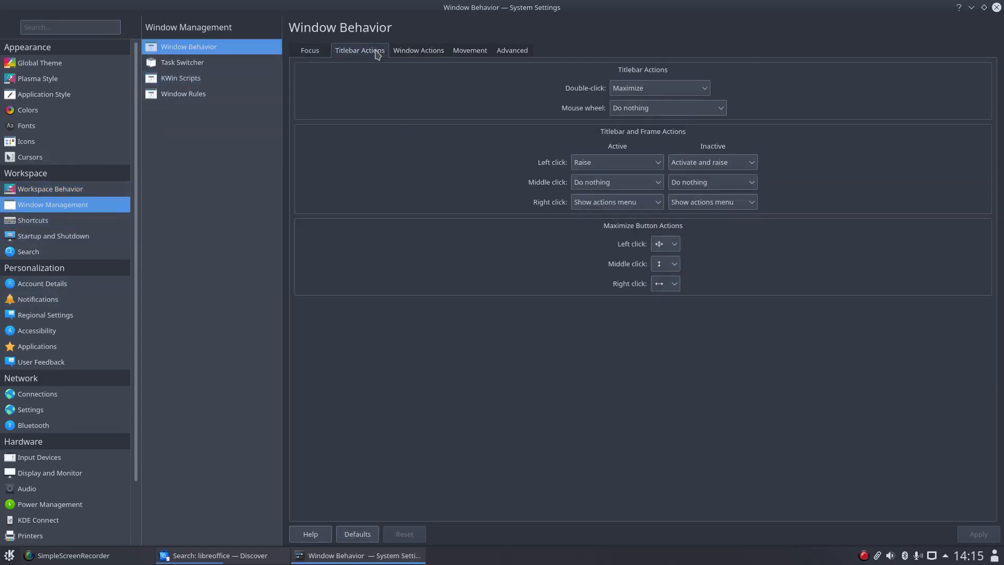
pyautogui.click(429, 53)
pyautogui.click(470, 52)
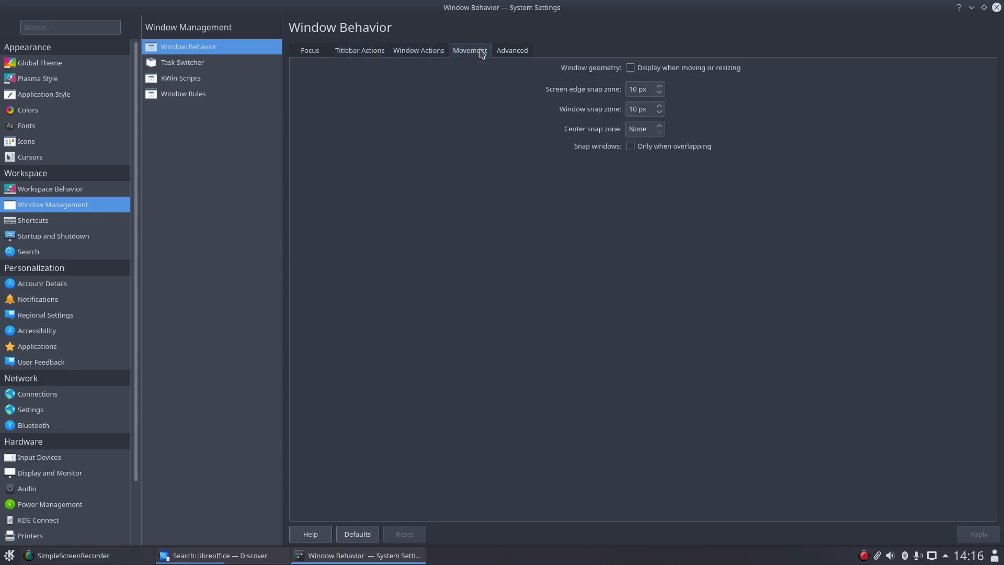
pyautogui.click(510, 52)
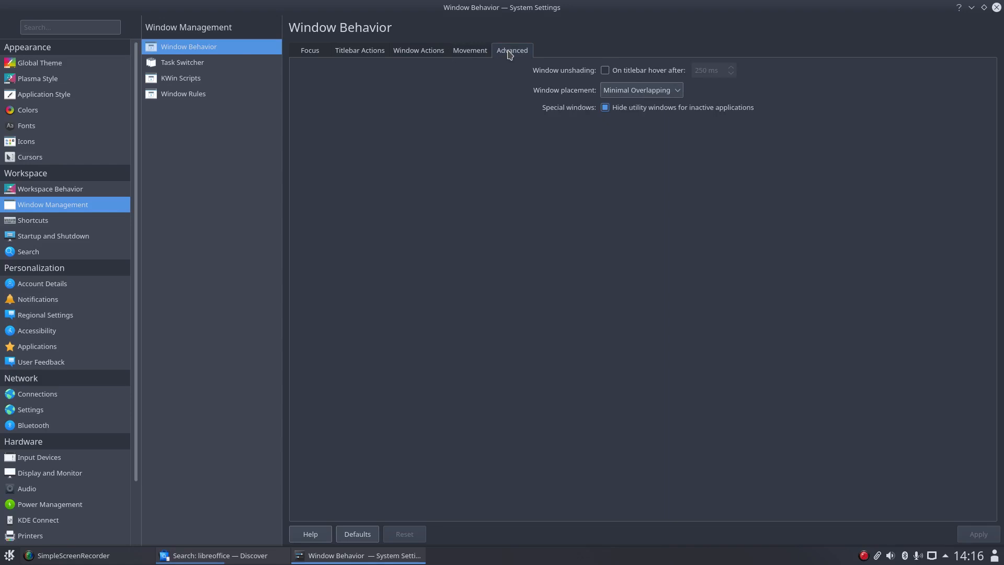
# - Assign the custom global shortcut Meta+Shift+F to Dolphin and apply the change
pyautogui.click(71, 225)
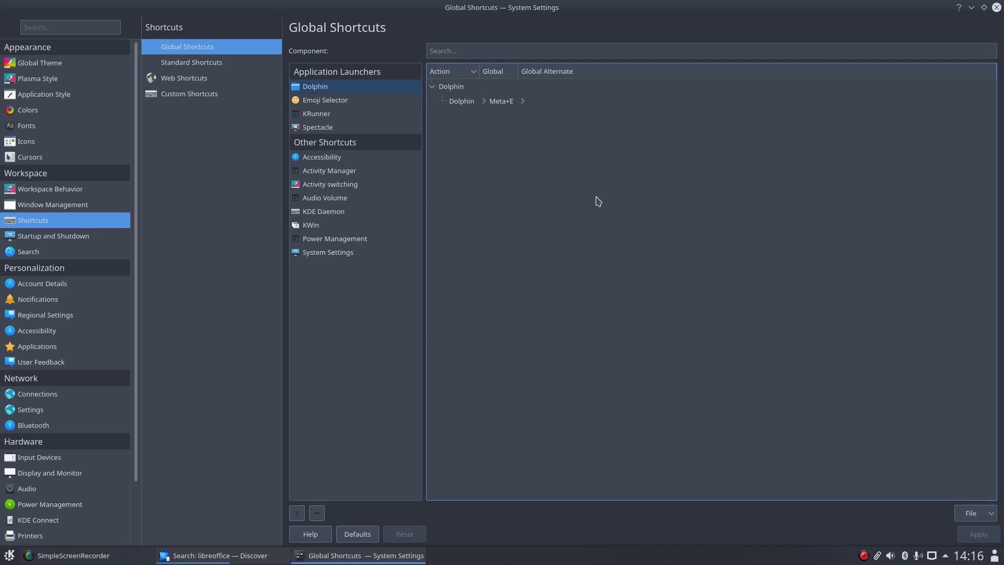
pyautogui.click(514, 102)
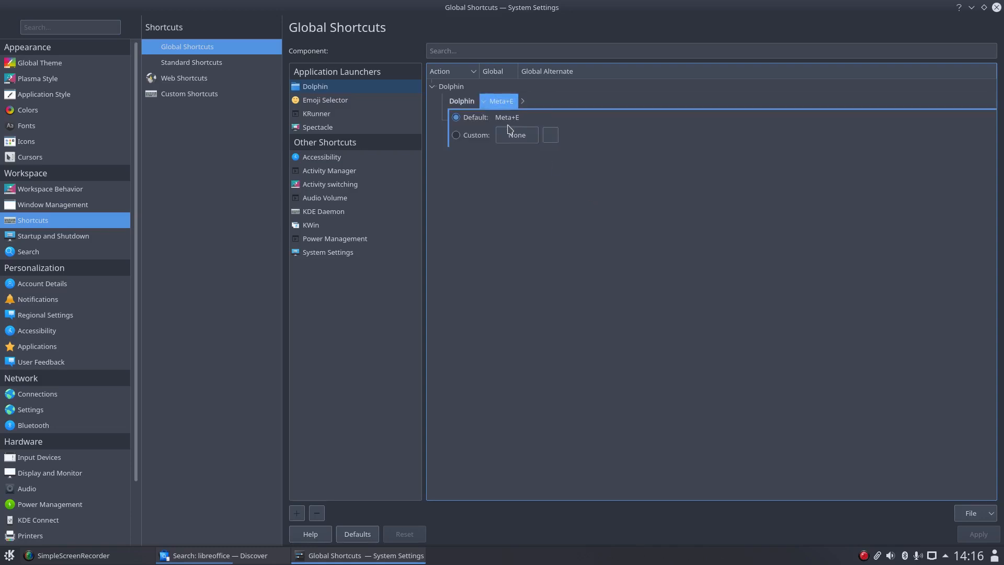
pyautogui.click(484, 137)
pyautogui.click(520, 140)
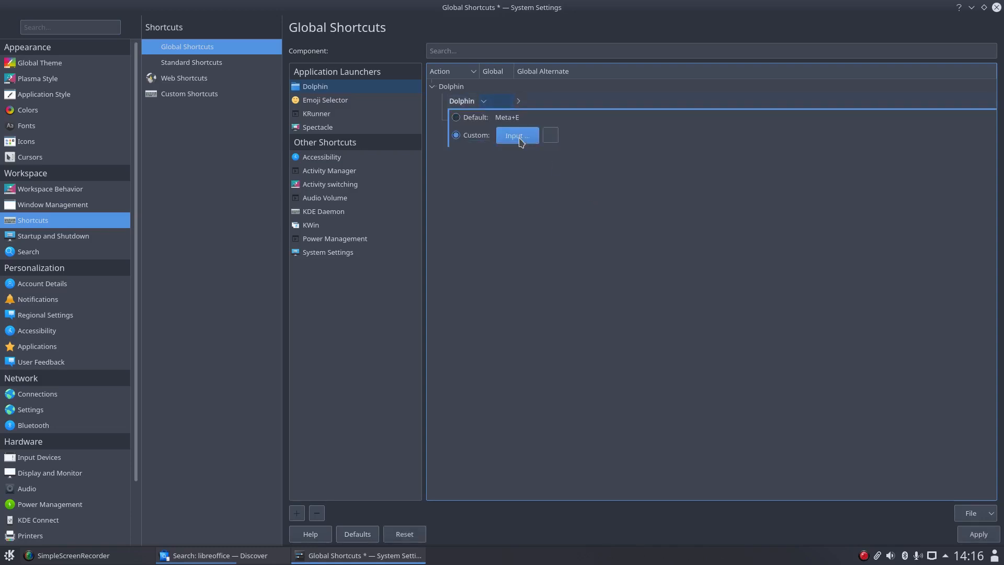
pyautogui.press('super+shift+f')
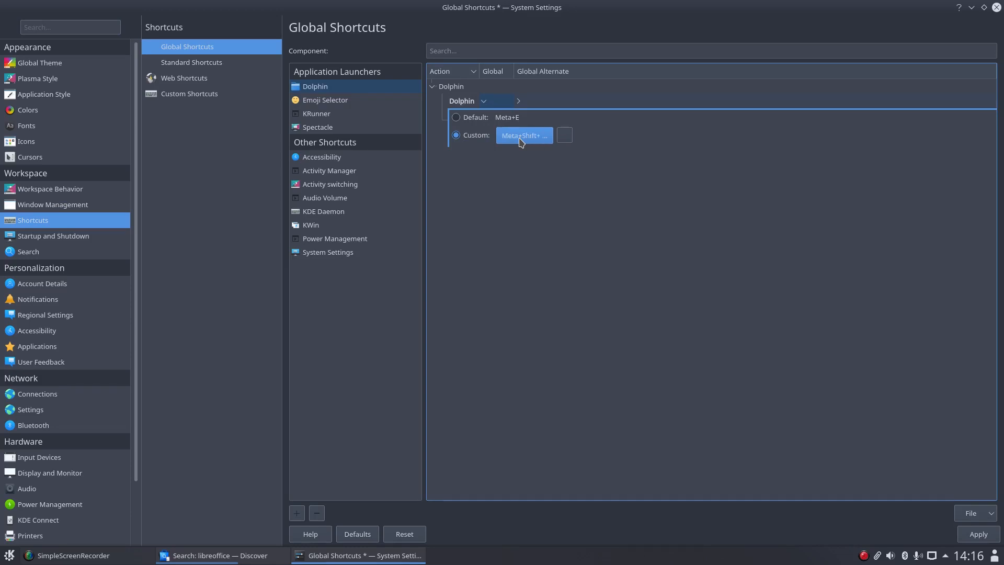
pyautogui.click(978, 534)
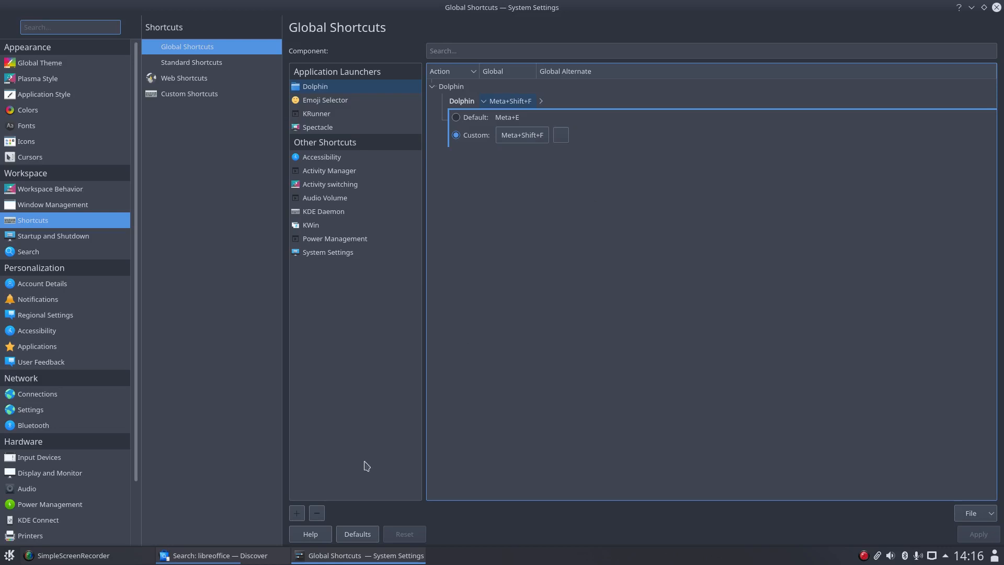
# - Add Firefox Web Browser from the Internet category to the application launchers in Global Shortcuts
pyautogui.click(296, 513)
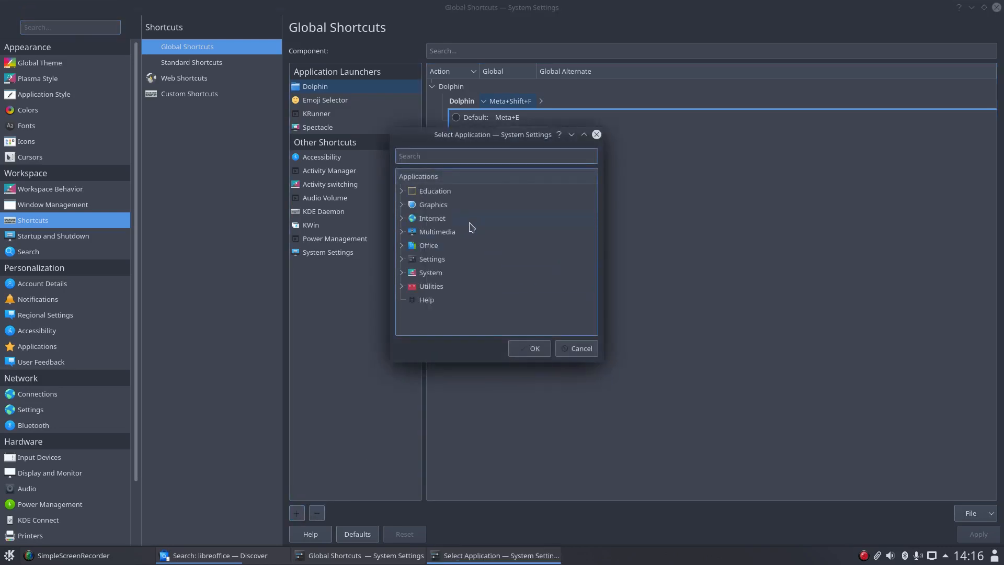
pyautogui.click(438, 222)
pyautogui.click(401, 218)
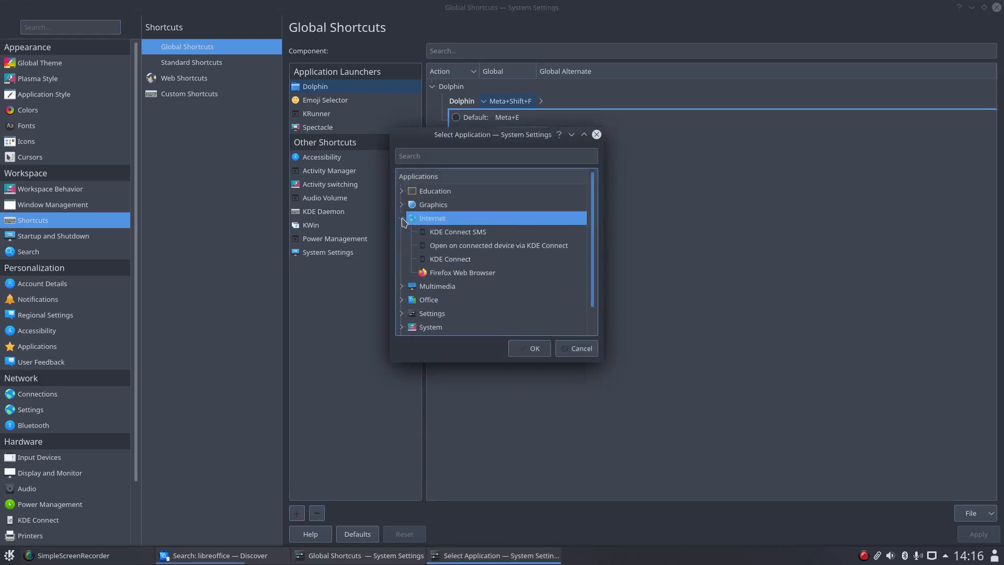
pyautogui.click(455, 272)
pyautogui.click(535, 348)
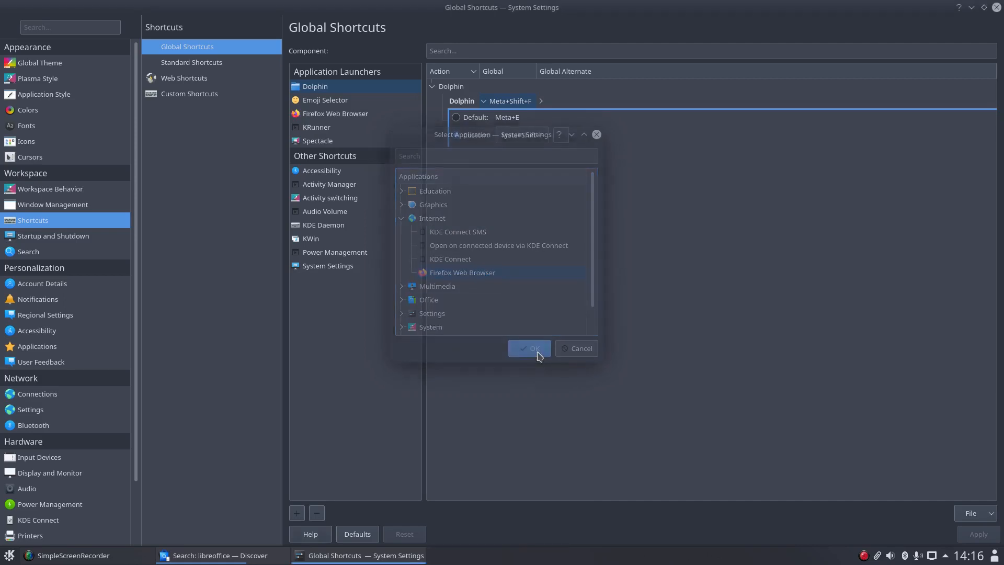
# - Assign the custom global shortcut Meta+F to launching Firefox Web Browser and apply the change
pyautogui.click(348, 114)
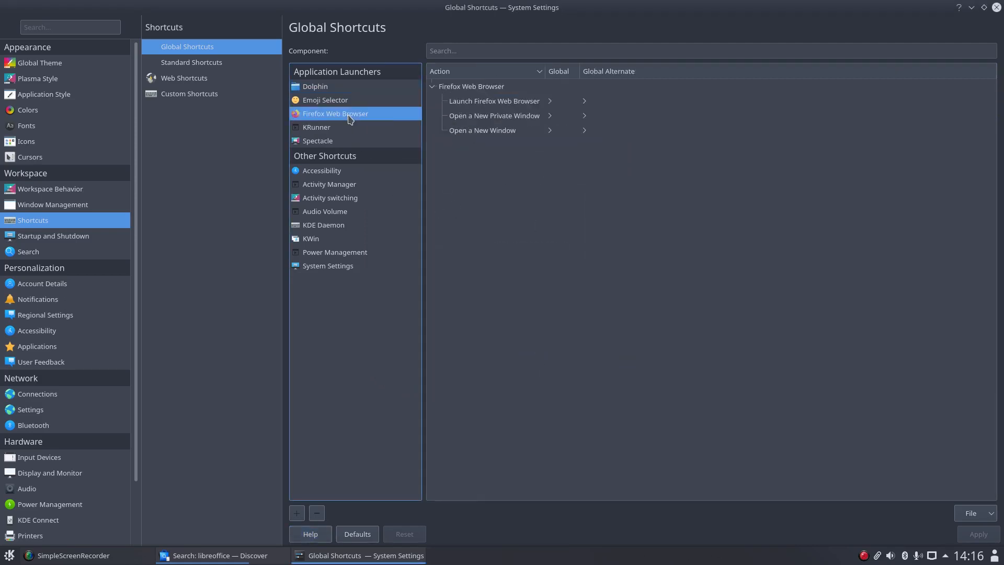
pyautogui.click(520, 104)
pyautogui.click(476, 137)
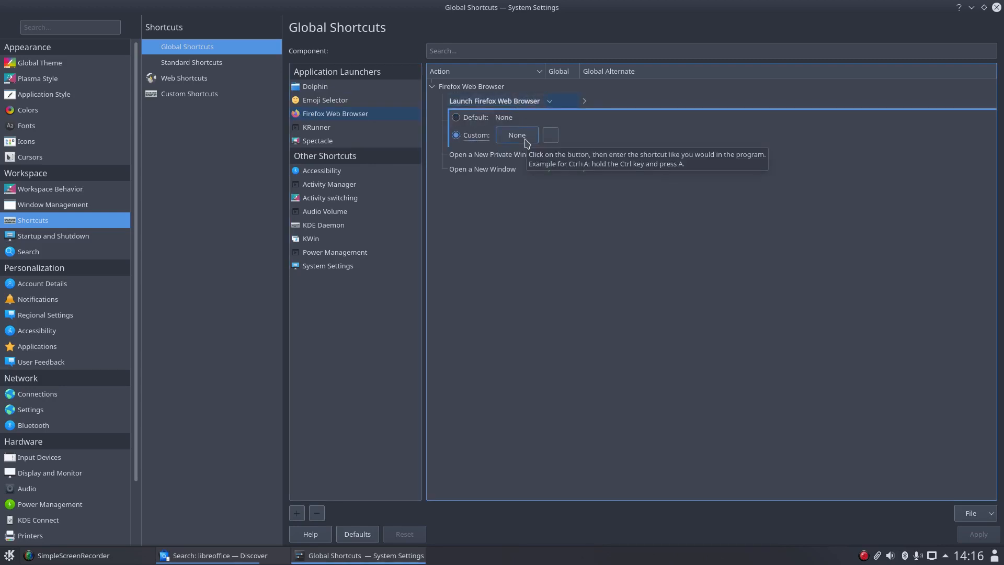
pyautogui.click(523, 137)
pyautogui.press('super+f')
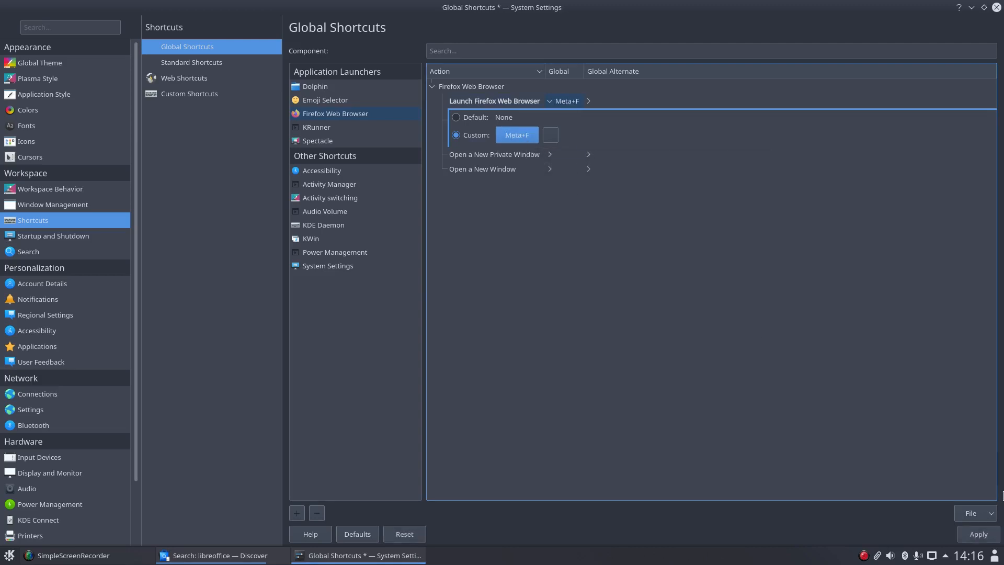
pyautogui.click(980, 534)
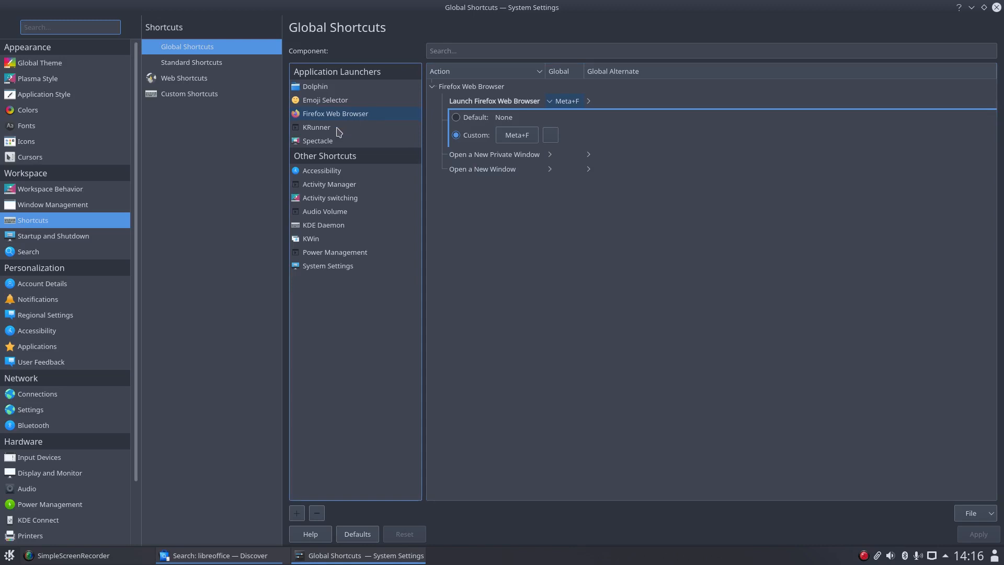
# - Add Konsole from the System category to the application launchers in Global Shortcuts
pyautogui.click(297, 513)
pyautogui.scroll(-1, 440, 299)
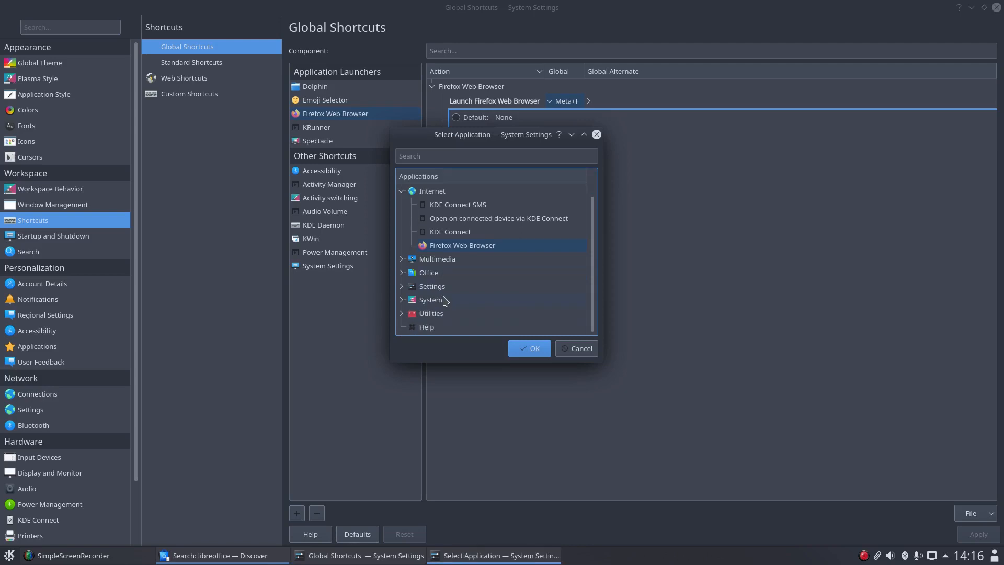
pyautogui.click(436, 291)
pyautogui.click(402, 286)
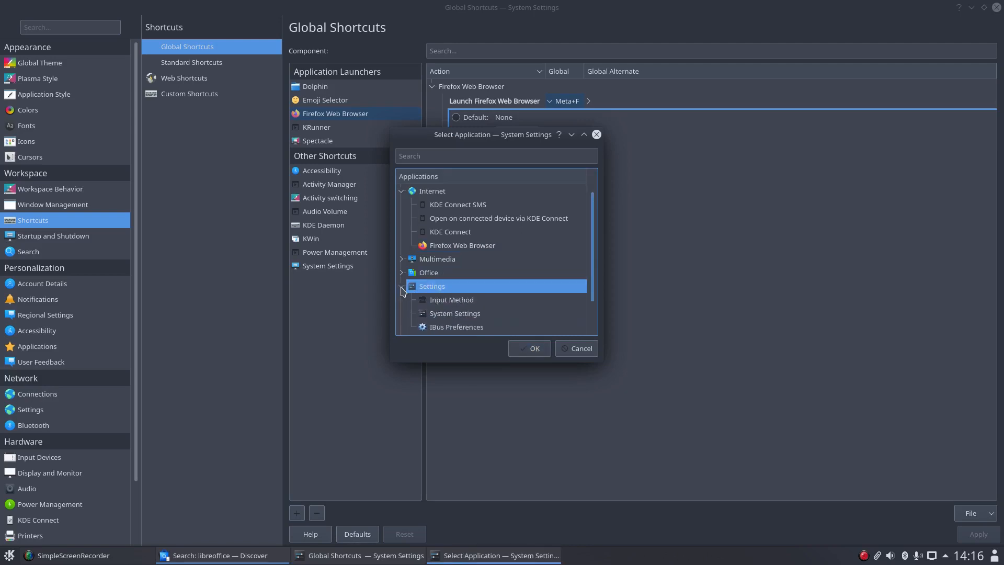
pyautogui.scroll(-1, 472, 324)
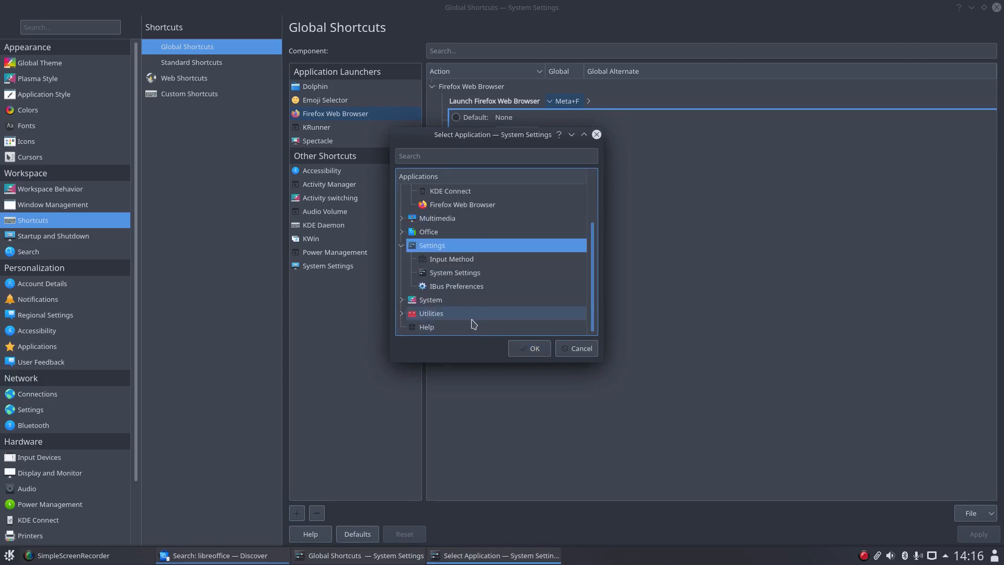
pyautogui.click(402, 301)
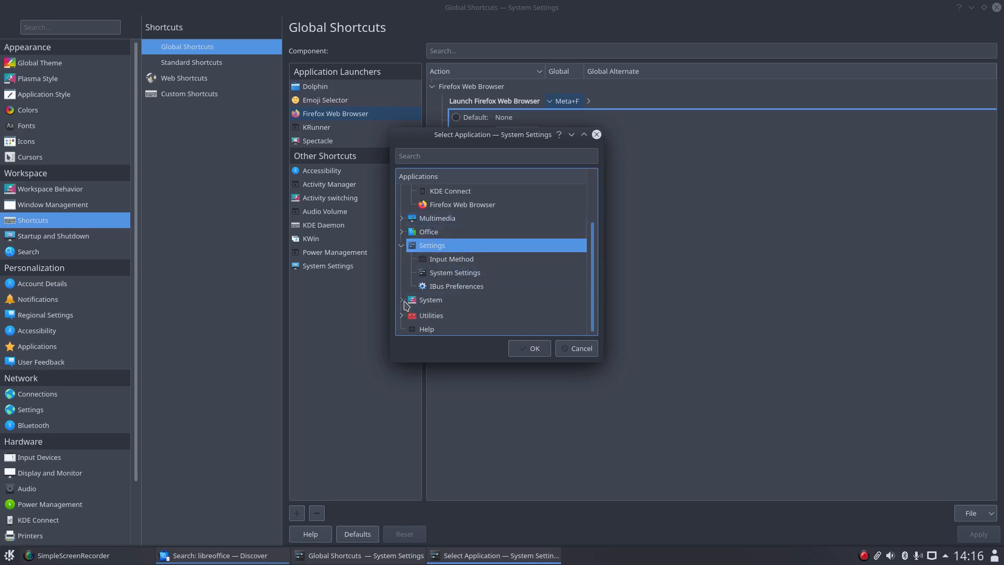
pyautogui.scroll(-2, 434, 303)
pyautogui.click(455, 245)
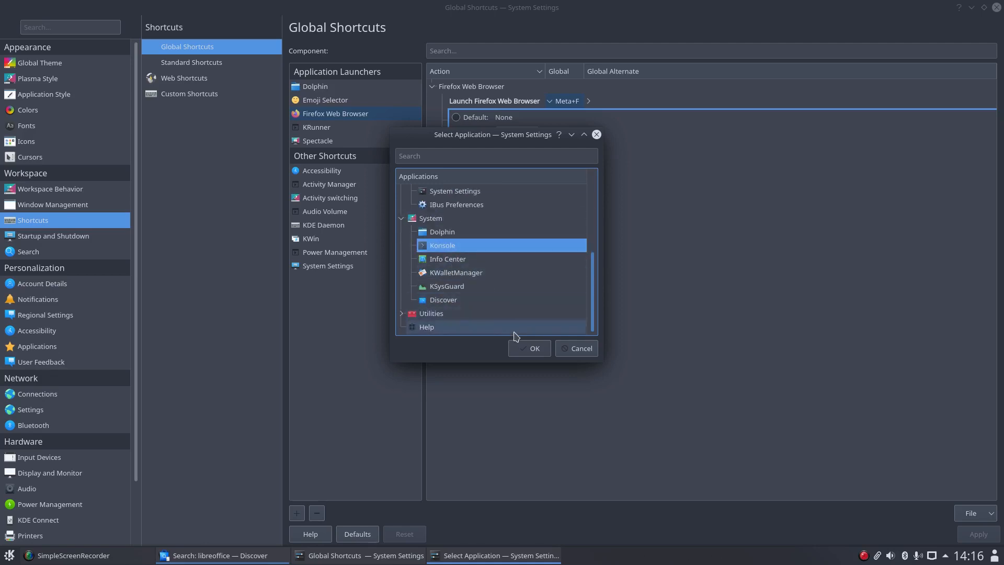
pyautogui.click(529, 347)
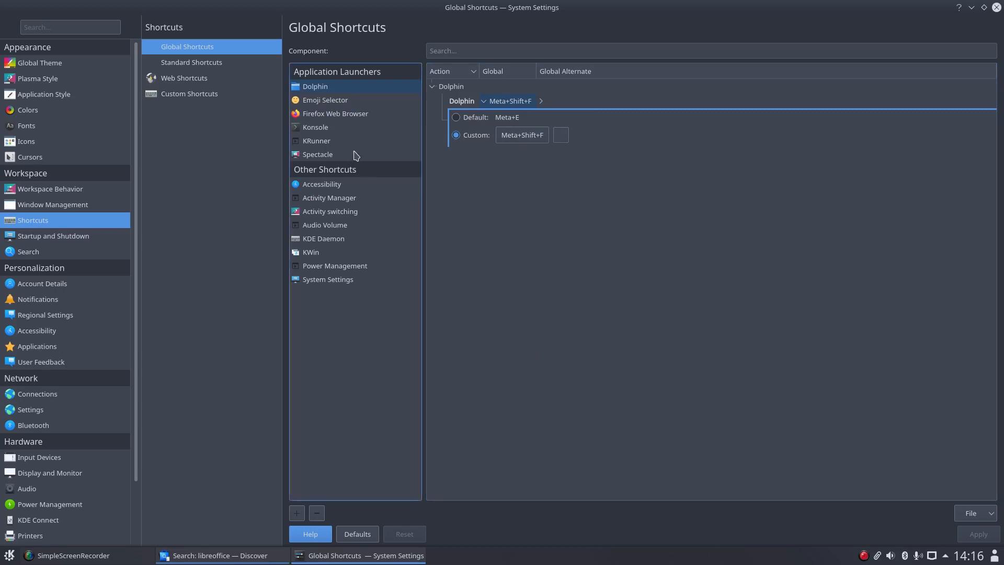
# - Assign the custom global shortcut Meta+T to the Launch Konsole action and apply the change
pyautogui.click(337, 130)
pyautogui.click(502, 103)
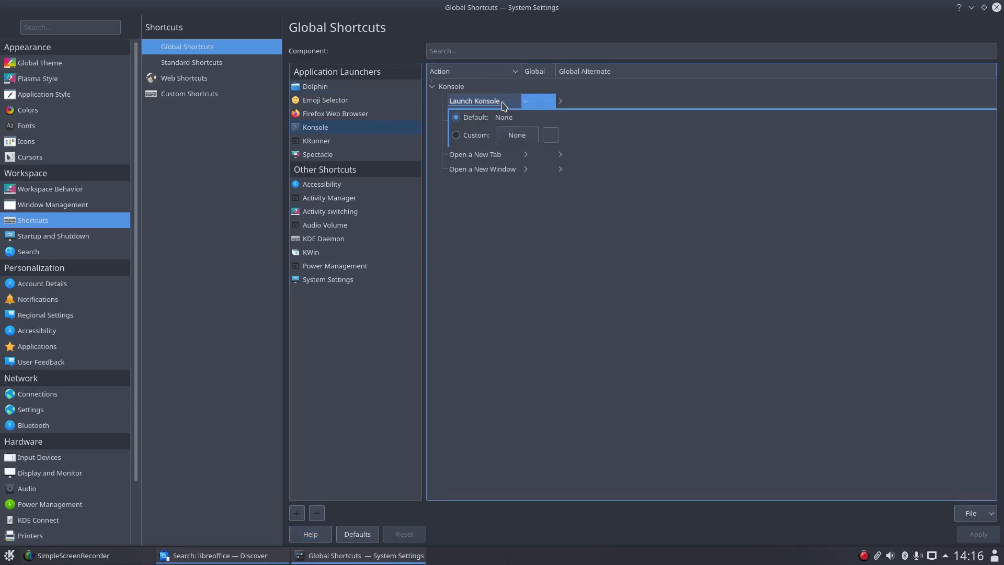
pyautogui.click(476, 137)
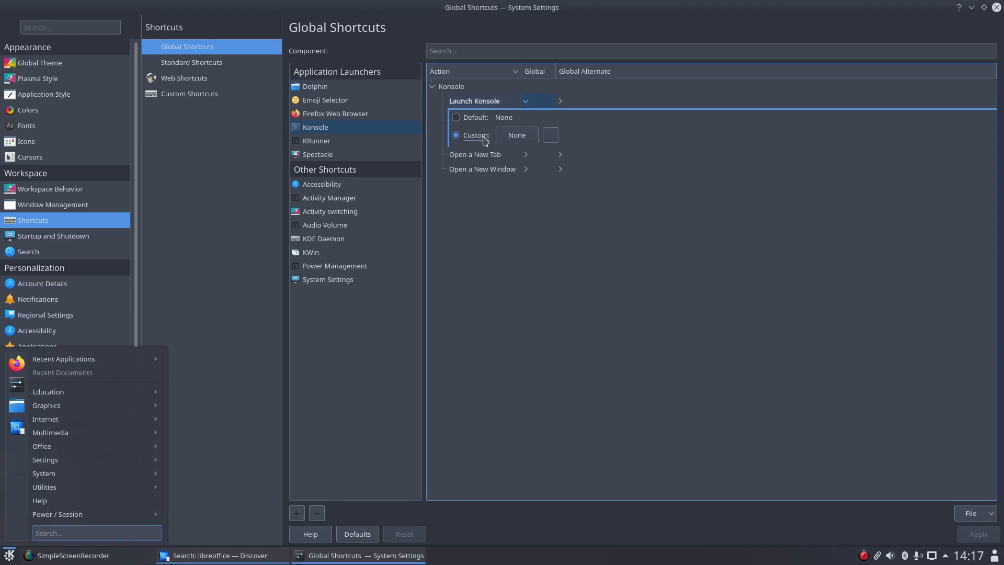
pyautogui.click(513, 141)
pyautogui.press('super+t')
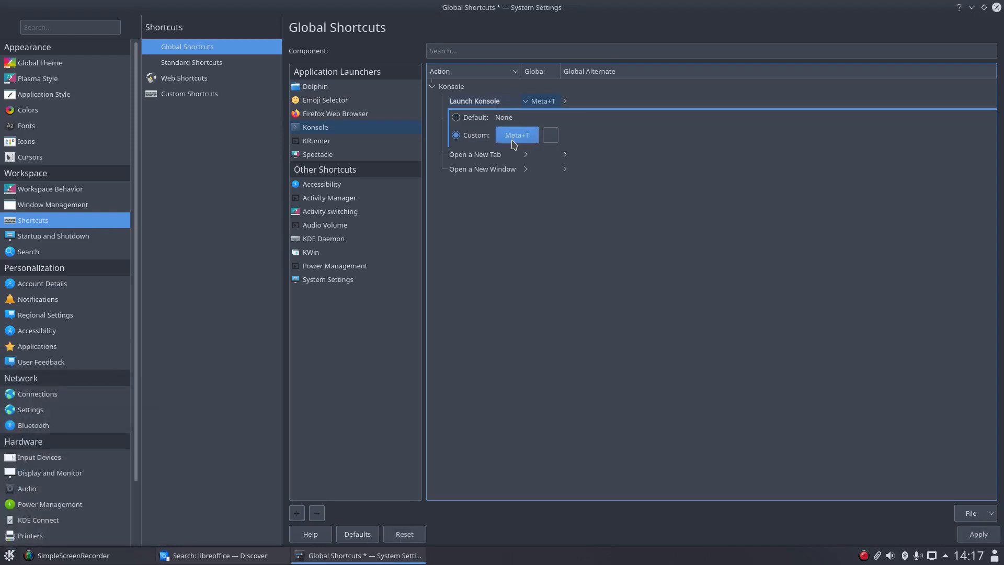
pyautogui.click(984, 536)
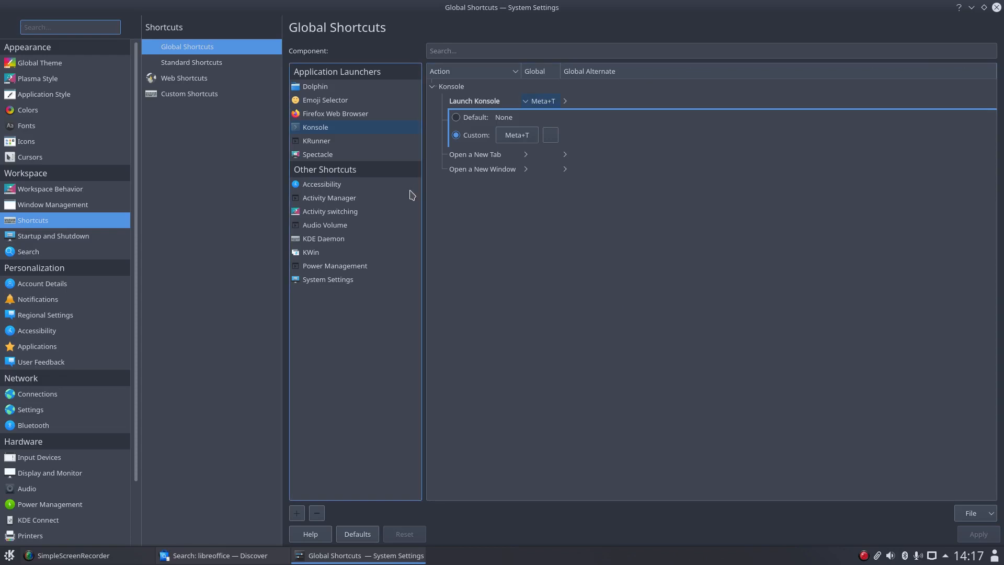
# - Review the Standard Shortcuts list, expanding the Close and Clear actions to inspect their default and custom shortcut options
pyautogui.click(219, 67)
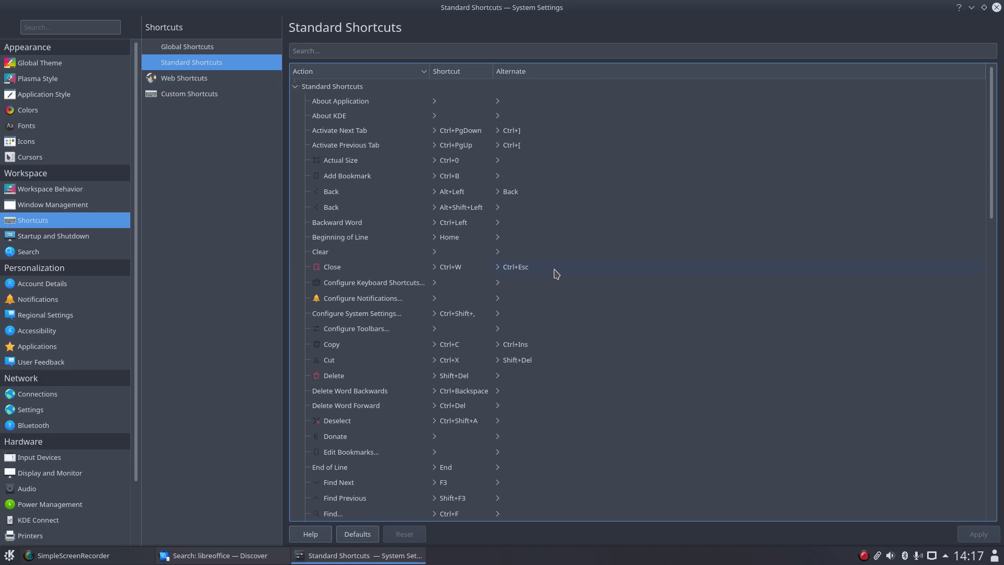
pyautogui.click(472, 271)
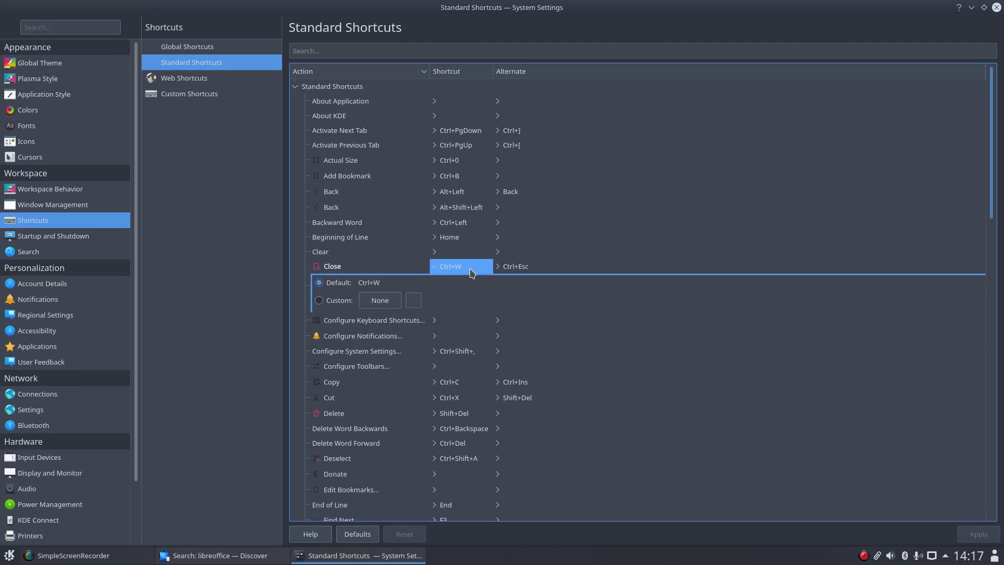
pyautogui.click(637, 254)
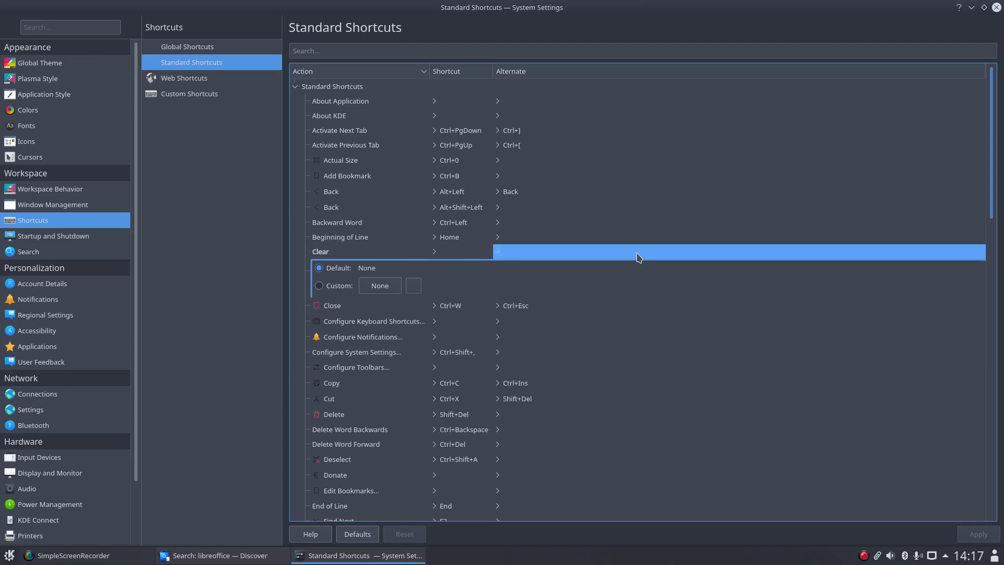
pyautogui.scroll(-3, 638, 257)
pyautogui.scroll(-3, 639, 257)
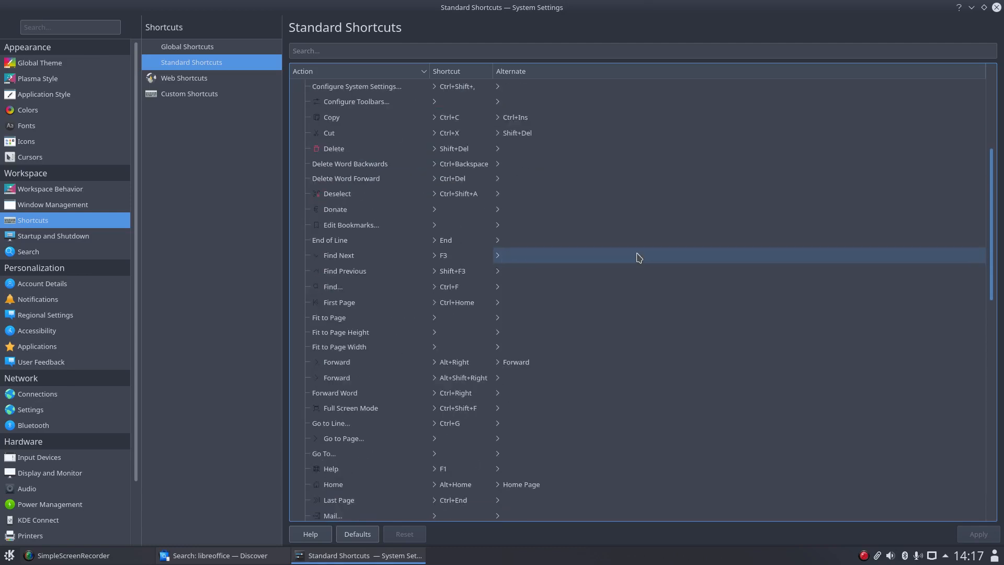
pyautogui.scroll(-1, 637, 257)
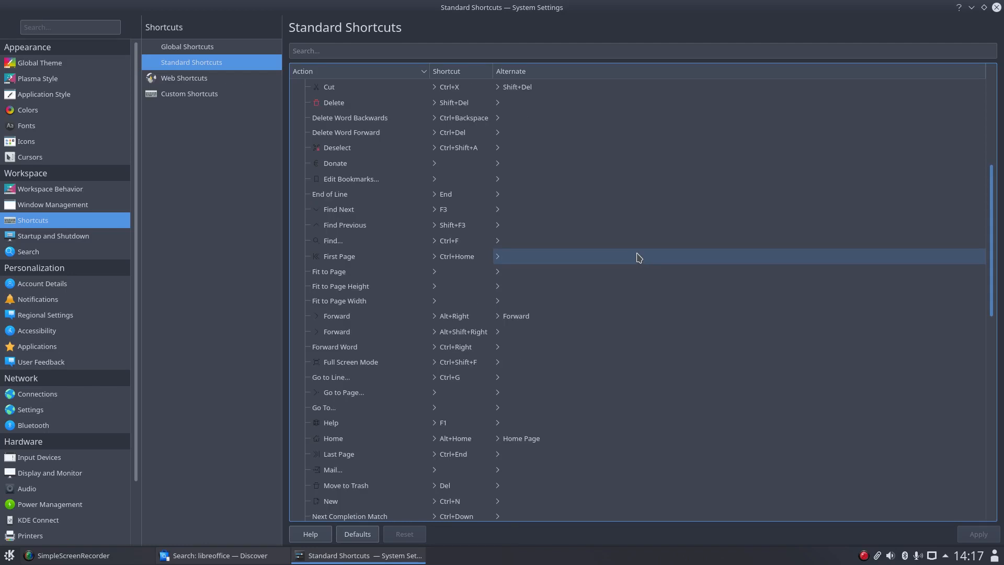
pyautogui.scroll(-3, 638, 257)
pyautogui.scroll(-4, 638, 257)
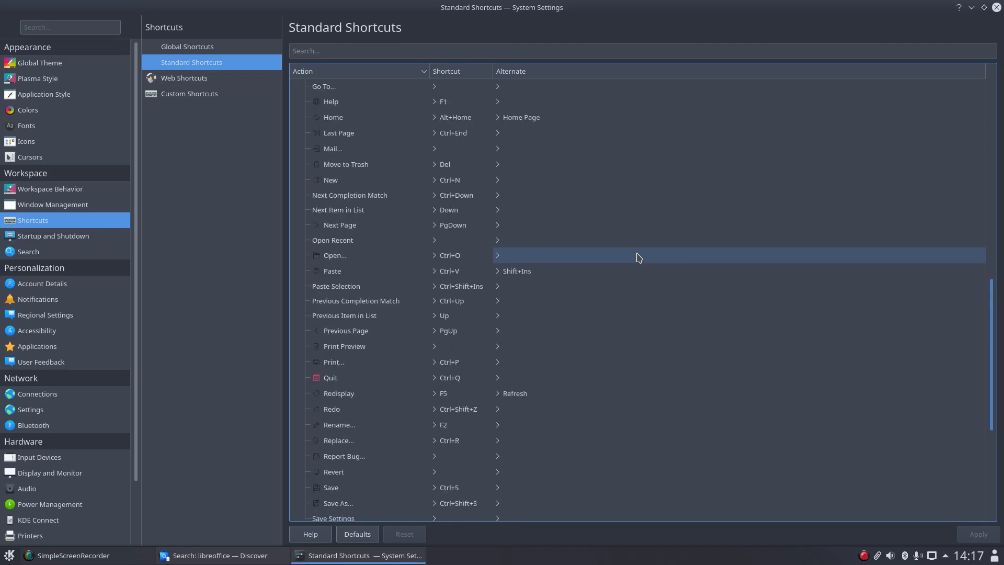
pyautogui.scroll(-4, 639, 257)
pyautogui.scroll(-2, 639, 256)
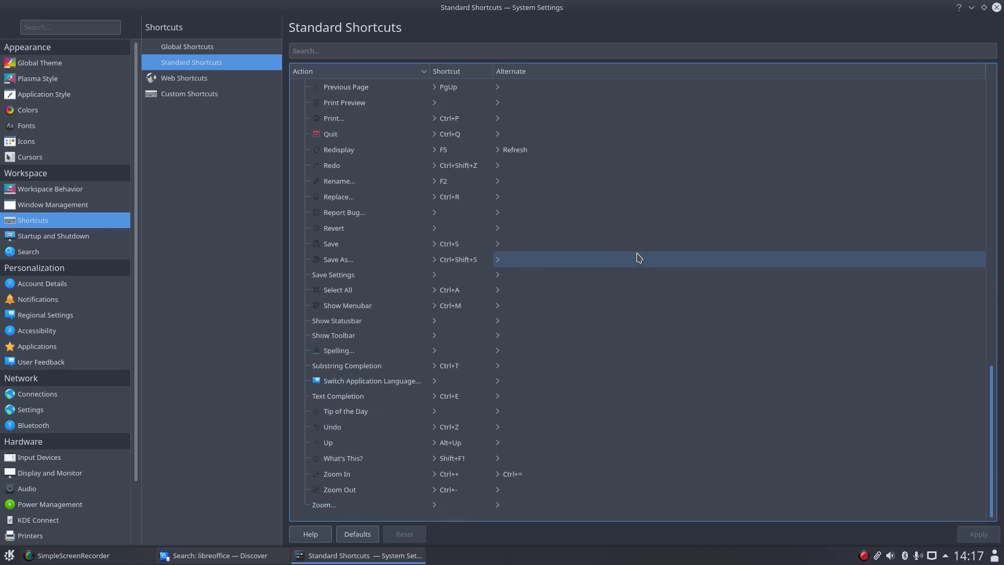
pyautogui.scroll(10, 639, 257)
pyautogui.click(639, 256)
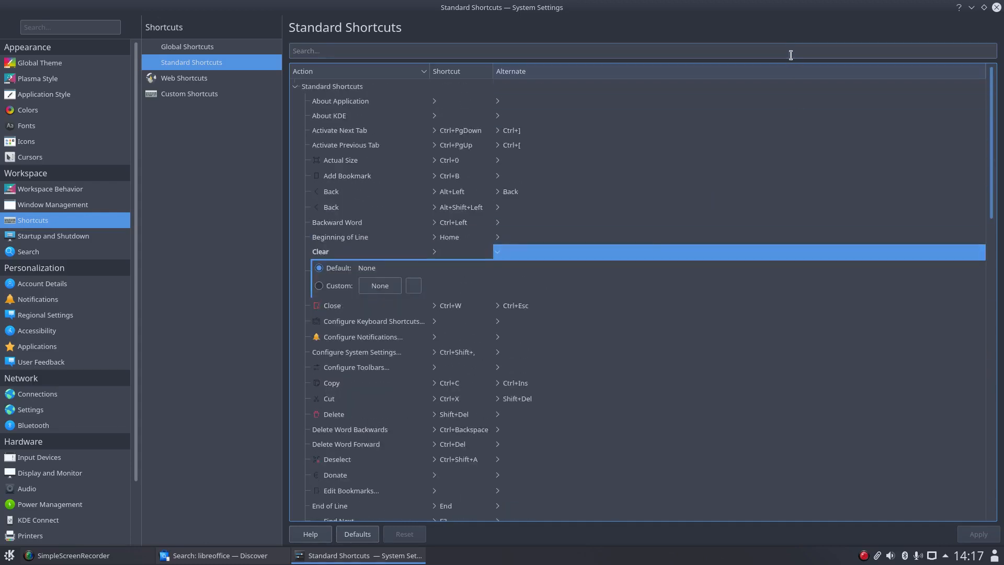
pyautogui.click(334, 307)
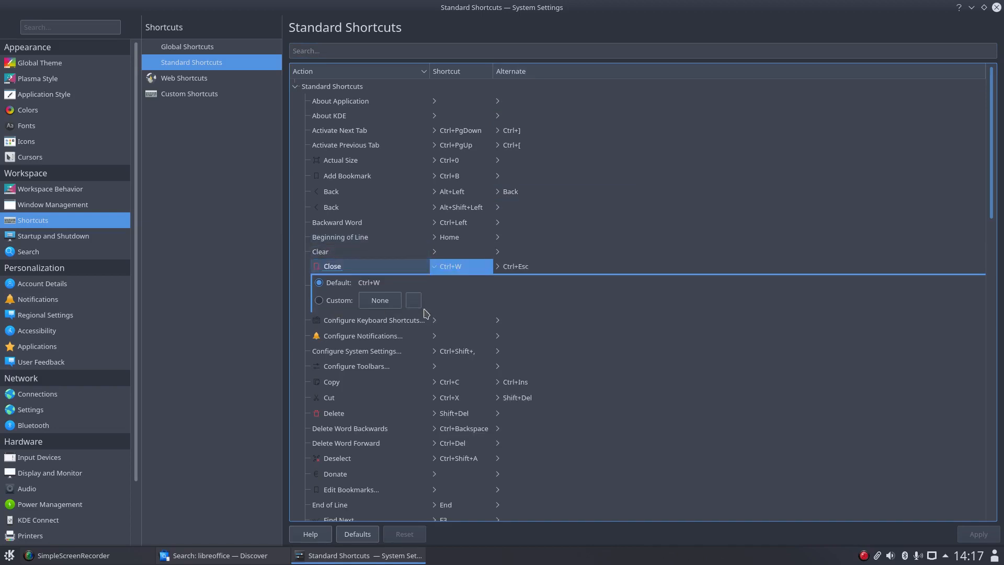
pyautogui.scroll(-4, 426, 313)
pyautogui.scroll(-5, 426, 313)
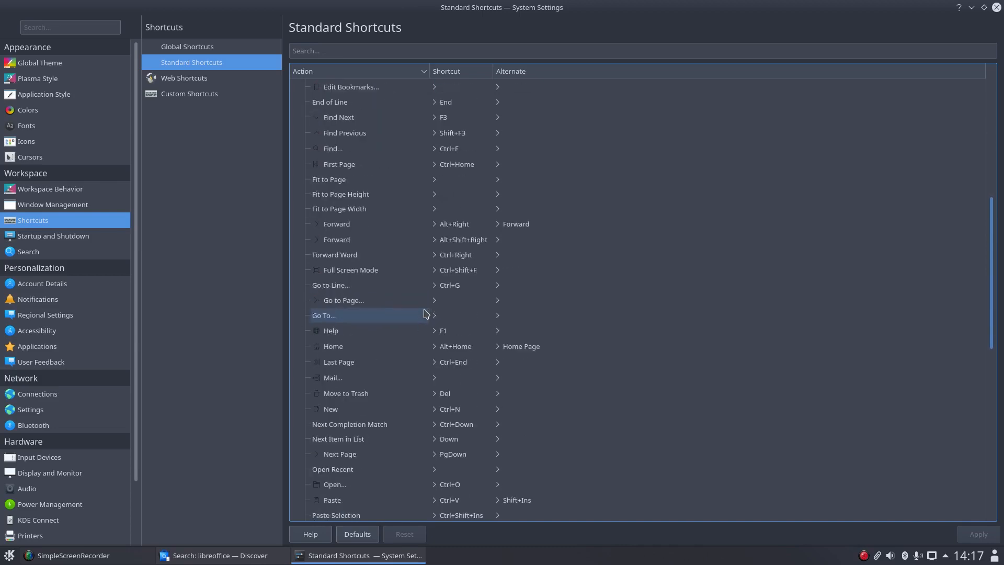
# - View the Web Shortcuts page and return to Standard Shortcuts to look through its list down to the zoom actions
pyautogui.click(214, 95)
pyautogui.click(214, 80)
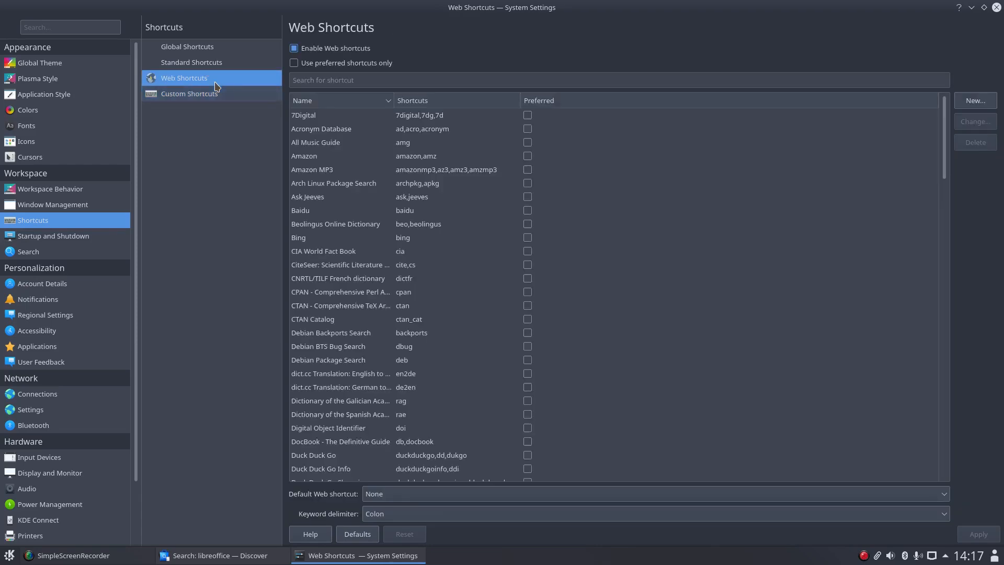
pyautogui.click(214, 63)
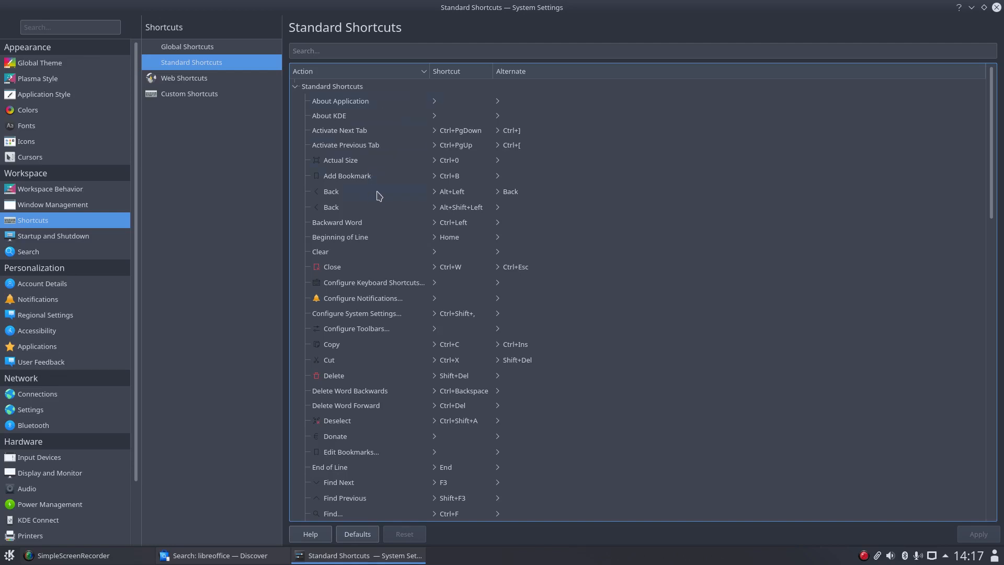
pyautogui.scroll(-4, 407, 249)
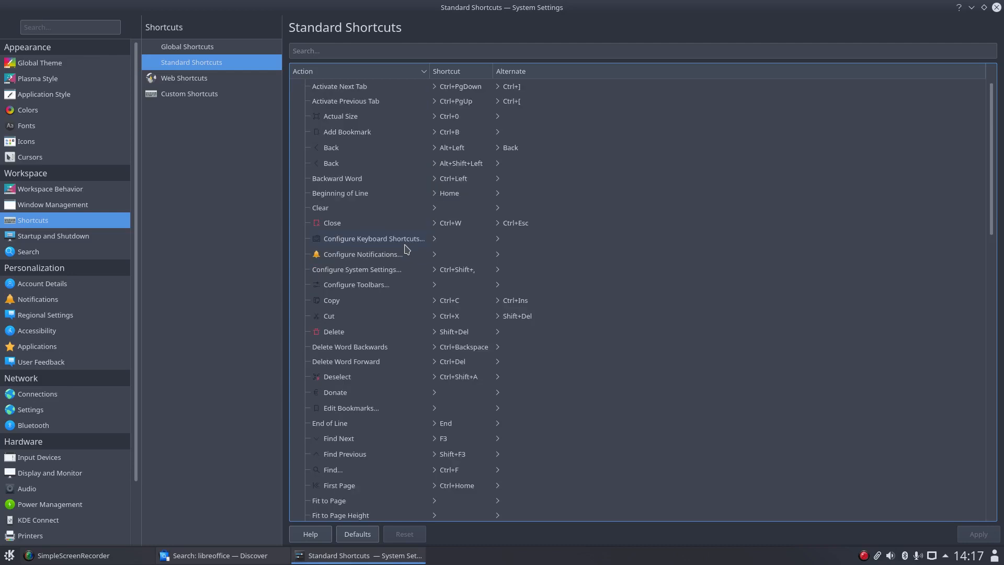
pyautogui.scroll(-8, 407, 249)
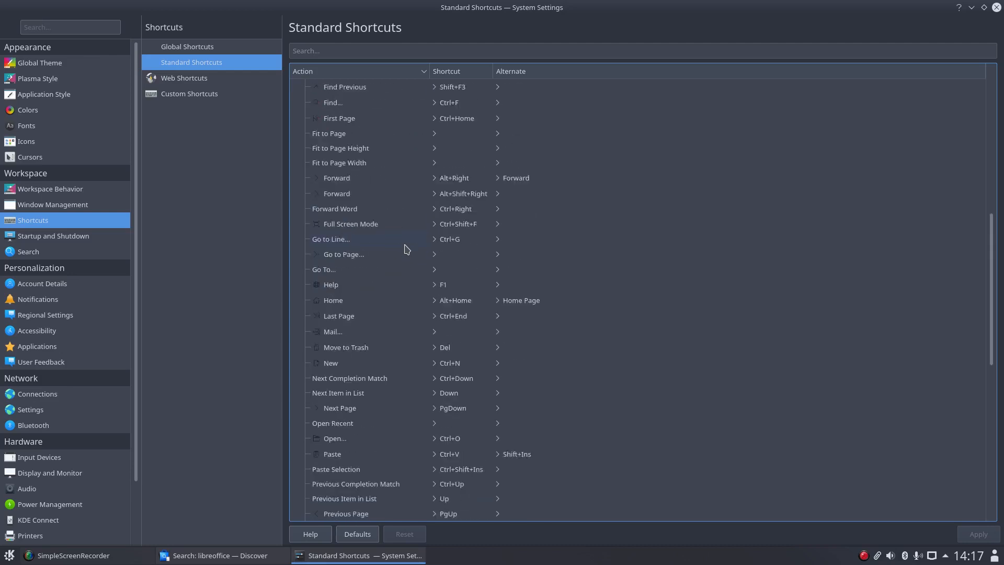
pyautogui.scroll(-4, 407, 249)
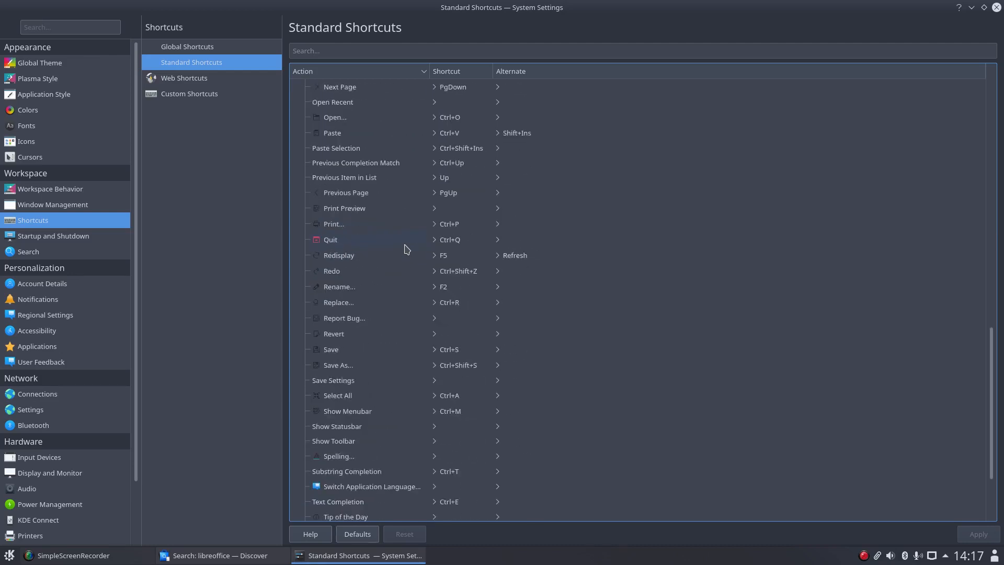
pyautogui.scroll(-3, 407, 248)
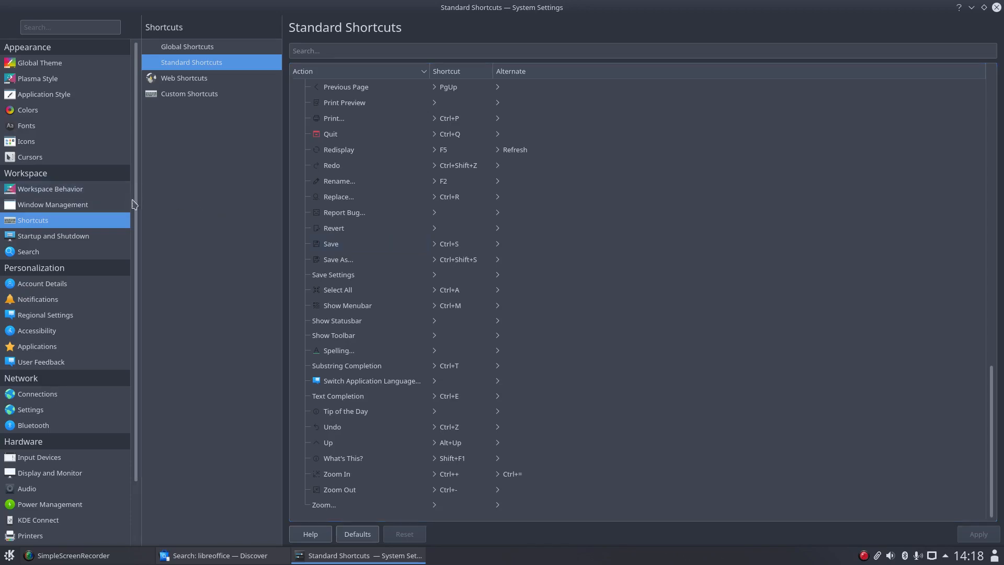
# - Download and install the Breeze-Noir-Dark login screen theme under Startup and Shutdown, authenticating with the account password
pyautogui.click(70, 236)
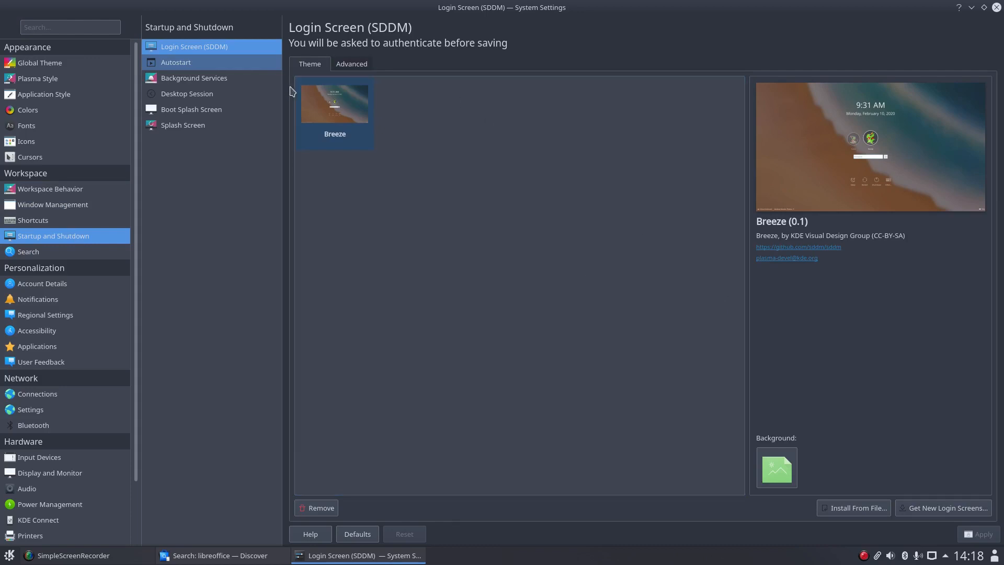
pyautogui.click(959, 509)
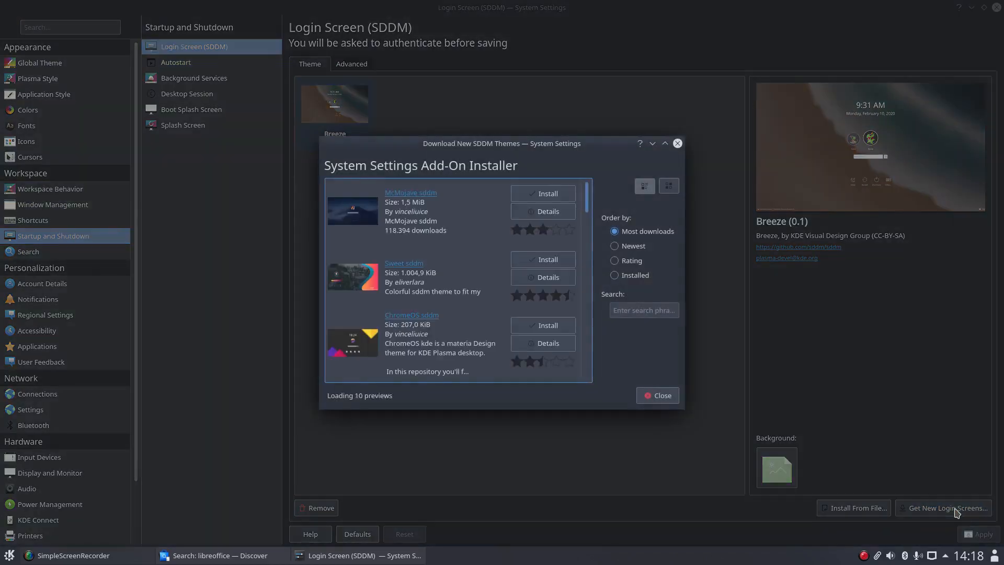
pyautogui.scroll(-8, 444, 251)
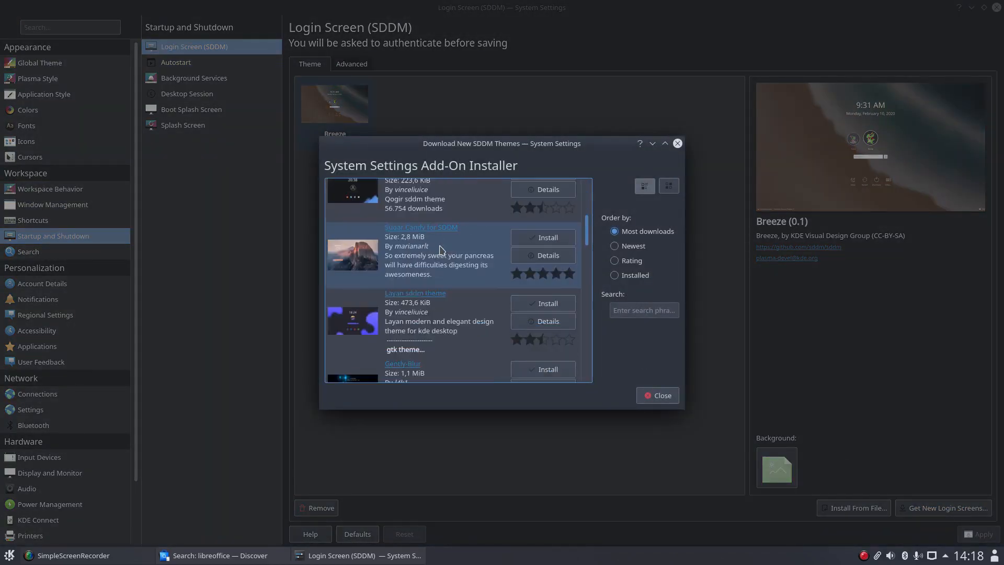
pyautogui.scroll(-3, 442, 250)
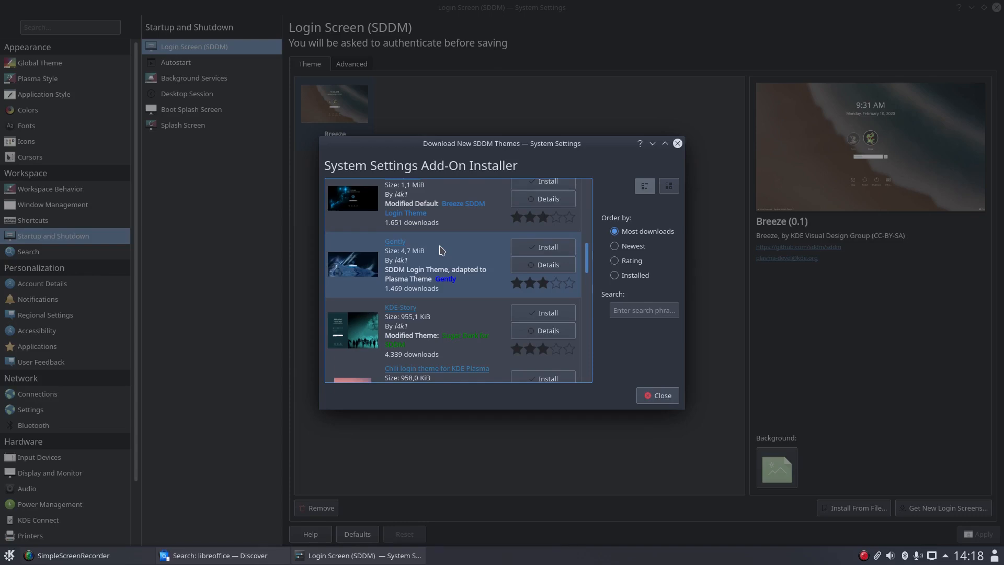
pyautogui.scroll(-3, 441, 250)
pyautogui.scroll(-4, 441, 250)
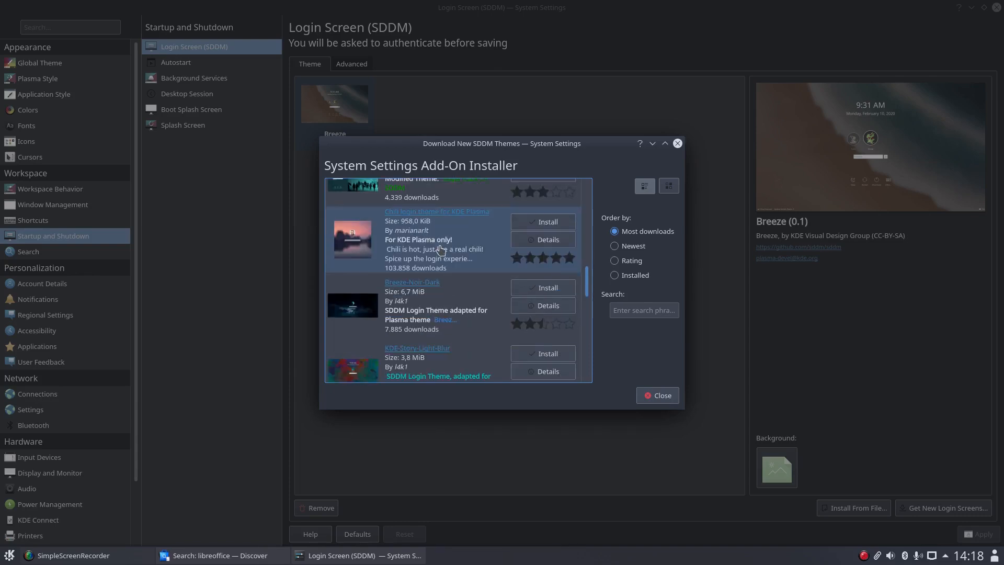
pyautogui.click(526, 226)
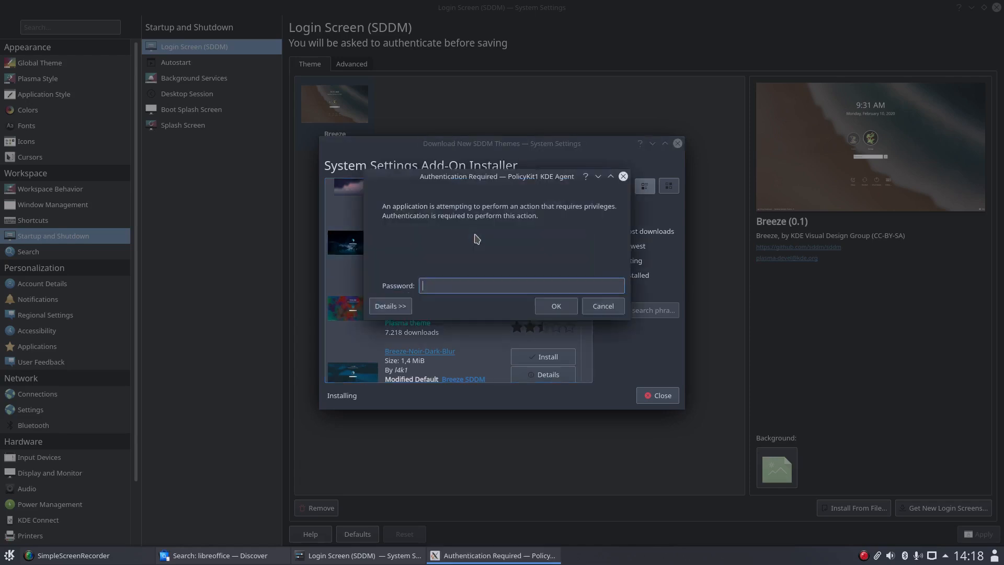
pyautogui.write('•••••••••••')
pyautogui.press('Return')
# - Browse the remaining downloadable SDDM login themes and close the add-on installer
pyautogui.scroll(-3, 485, 244)
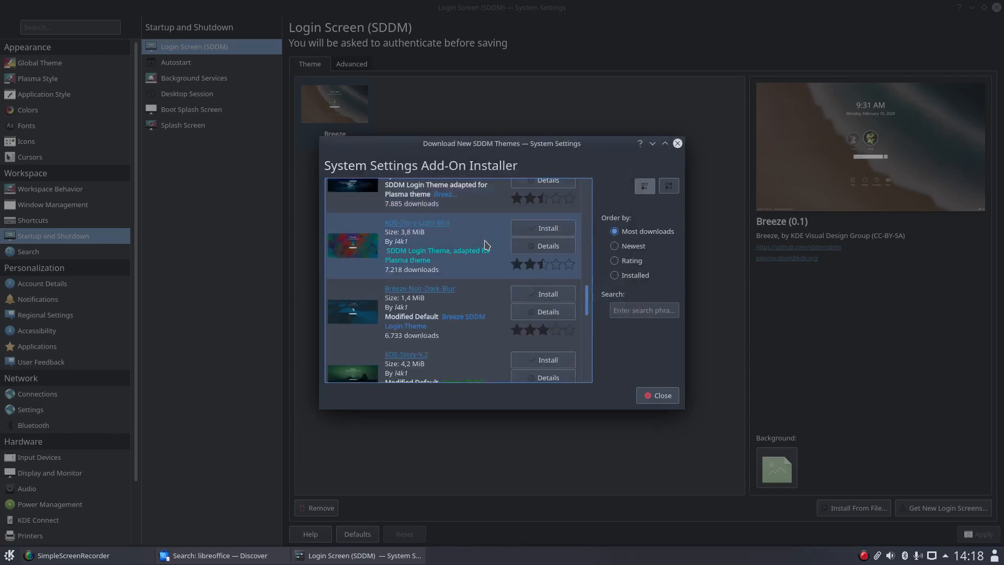
pyautogui.scroll(-8, 485, 244)
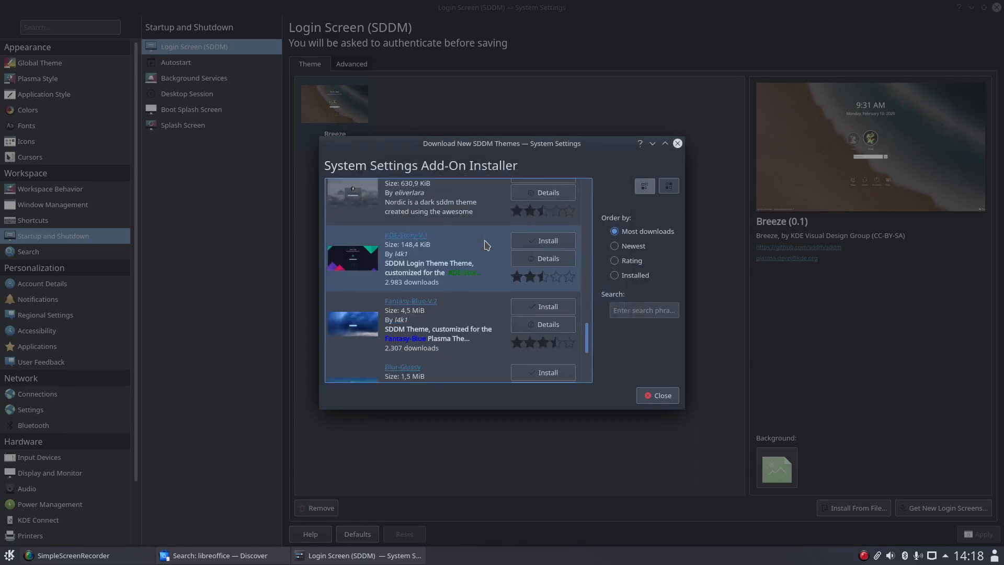
pyautogui.scroll(-8, 487, 244)
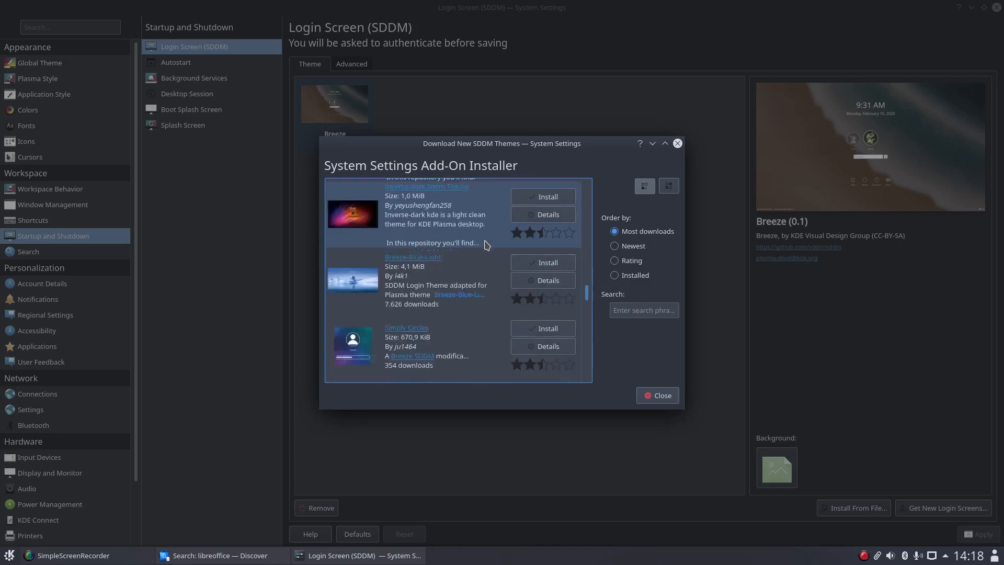
pyautogui.scroll(-8, 486, 244)
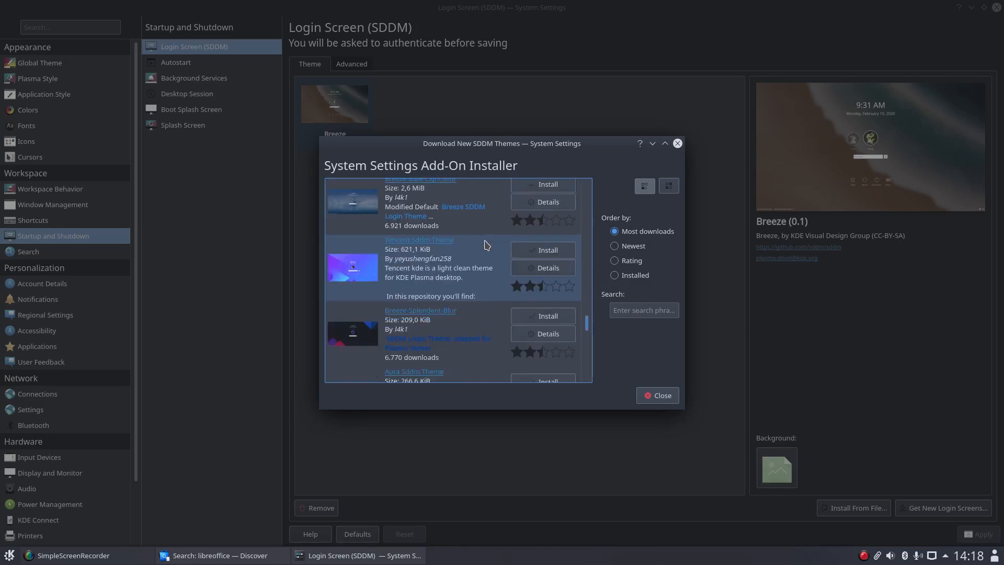
pyautogui.scroll(-8, 486, 244)
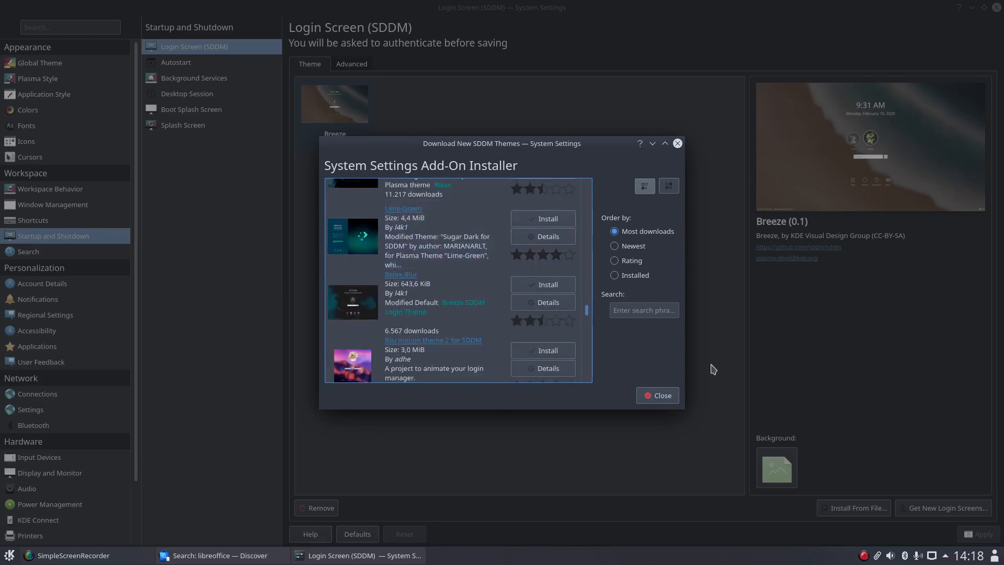
pyautogui.click(658, 396)
# - Set Breeze-Noir-Dark as the login screen theme and apply it, authenticating with the account password
pyautogui.click(422, 114)
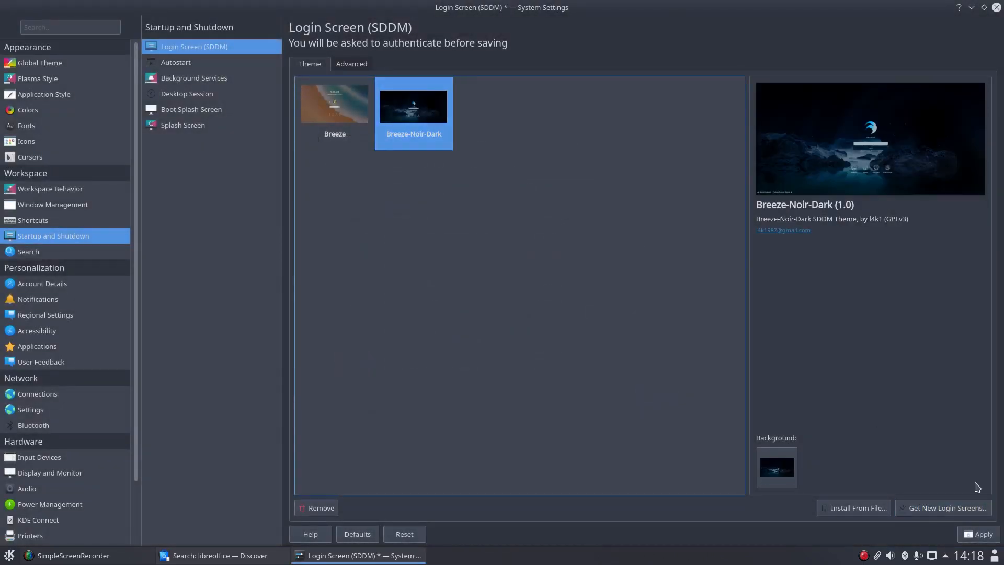
pyautogui.click(977, 533)
pyautogui.write('••••••••••')
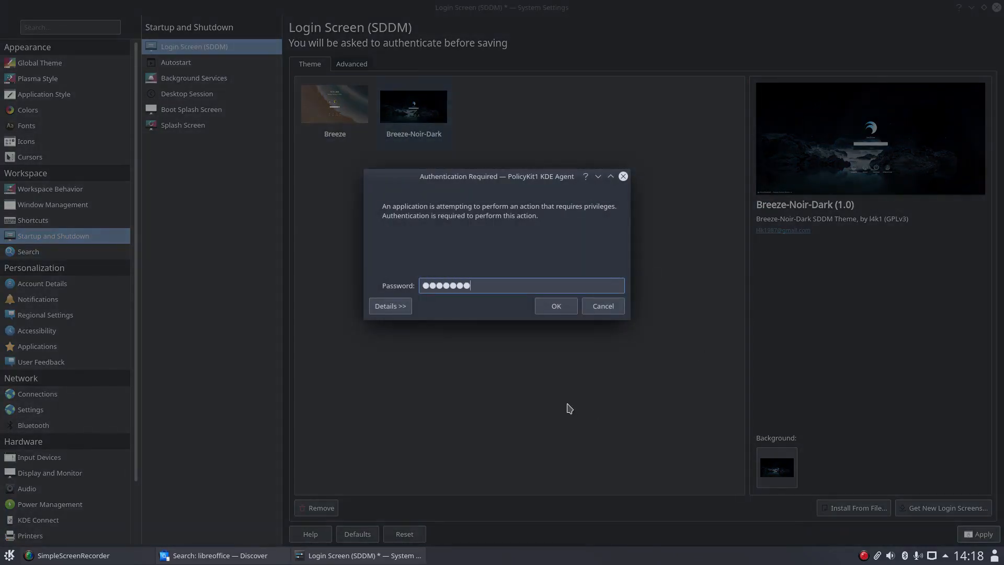
pyautogui.press('Return')
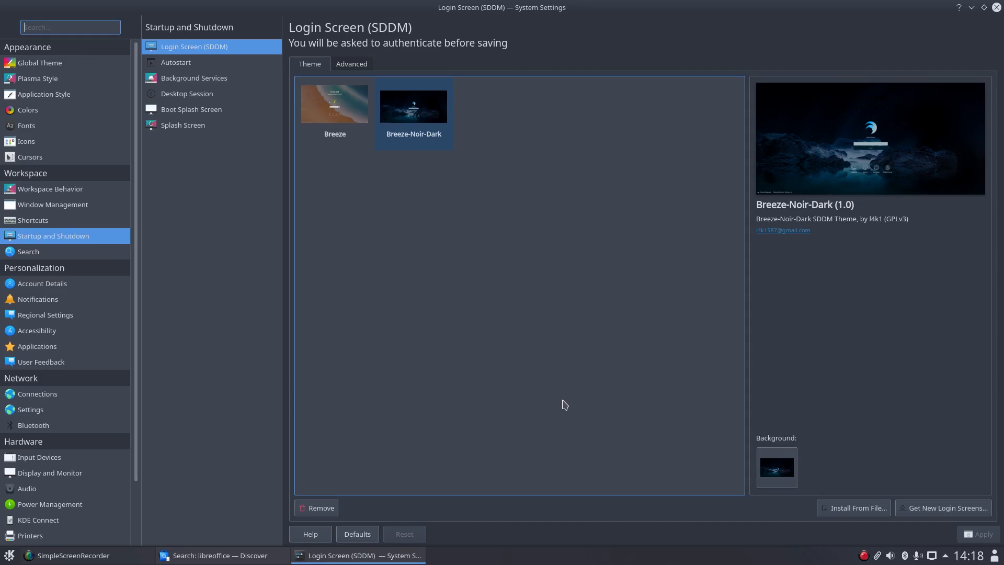
# - View the Autostart, Background Services and Desktop Session pages under Startup and Shutdown
pyautogui.click(172, 70)
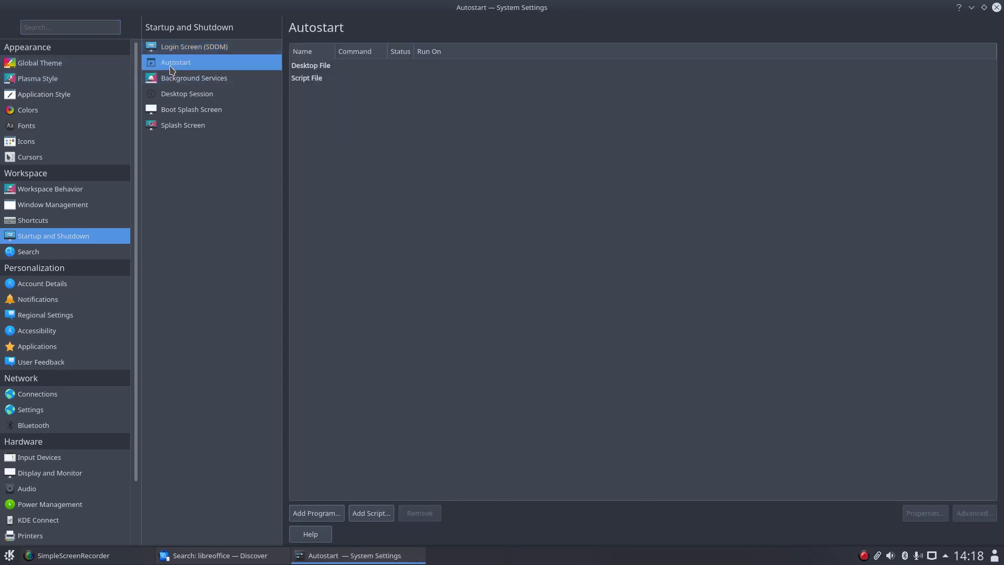
pyautogui.click(199, 80)
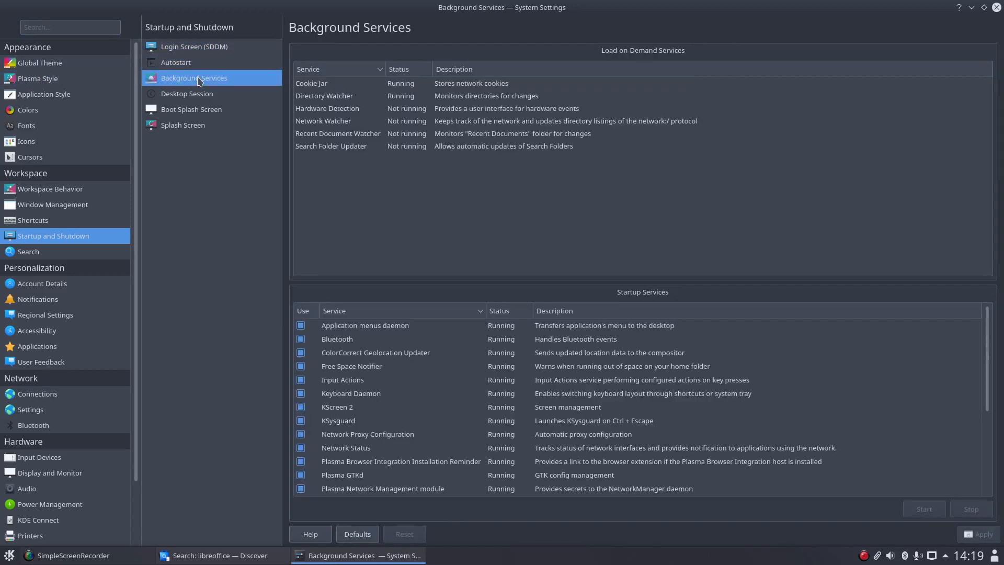
pyautogui.click(200, 96)
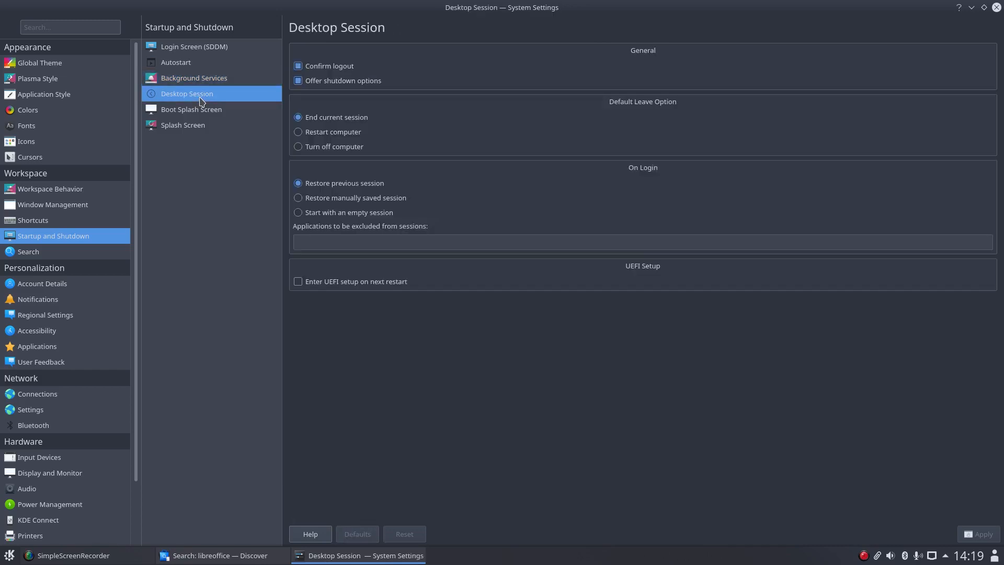
# - Open the add-on installer for new boot splash screens and browse the downloadable themes ordered by most downloads
pyautogui.click(204, 111)
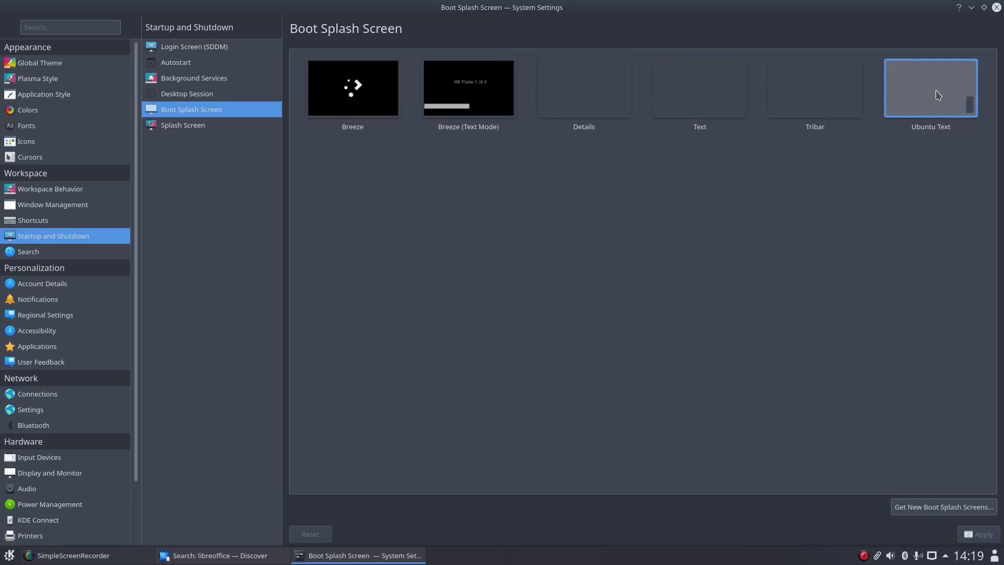
pyautogui.click(951, 507)
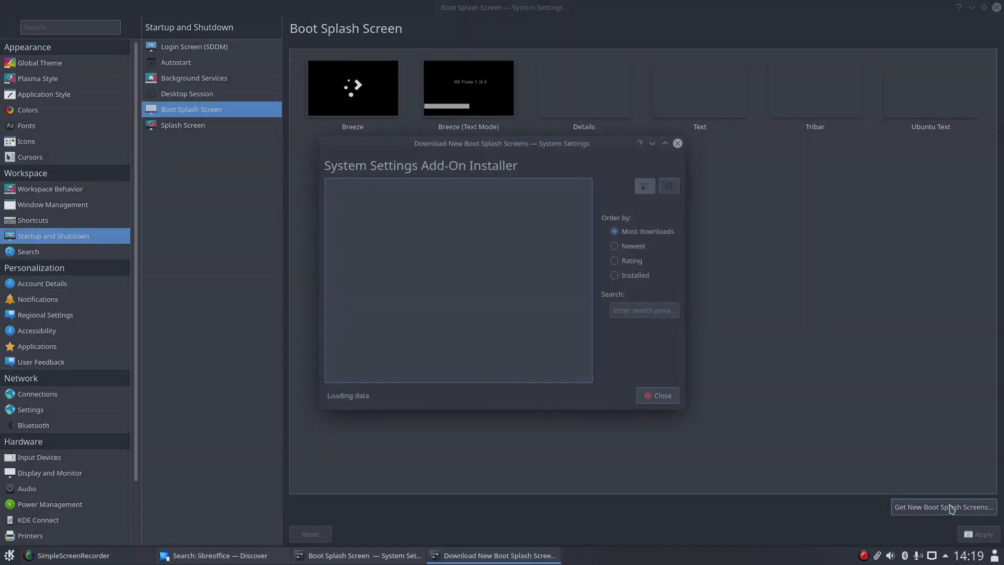
pyautogui.scroll(-1, 494, 269)
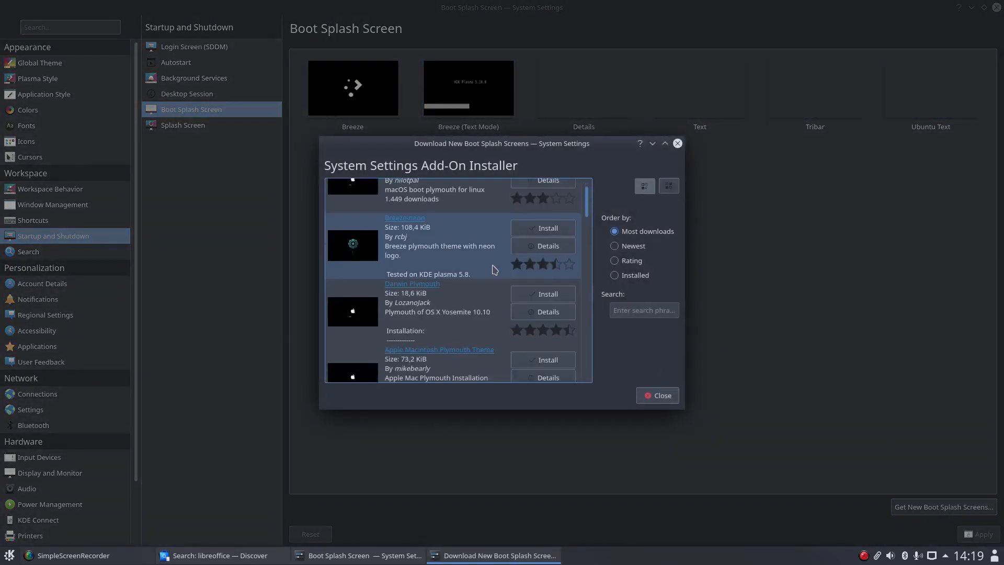
pyautogui.scroll(-1, 495, 269)
pyautogui.scroll(-6, 494, 269)
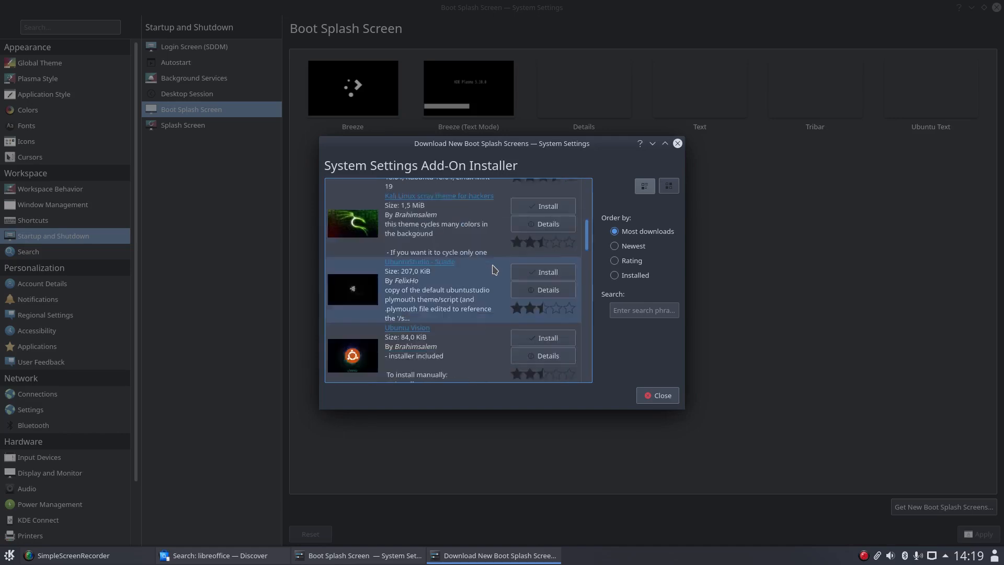
pyautogui.scroll(-1, 495, 270)
pyautogui.scroll(-5, 495, 269)
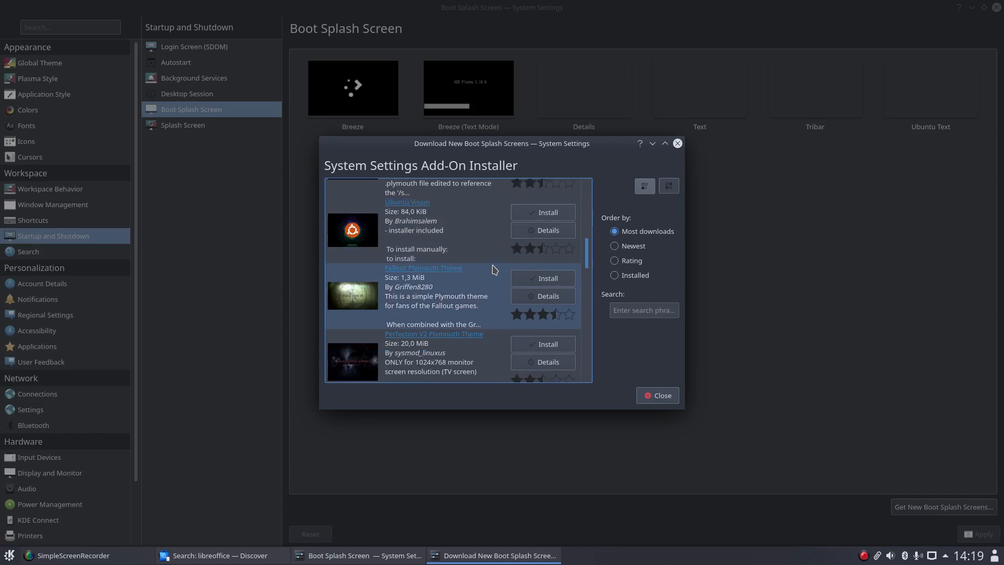
pyautogui.scroll(-6, 495, 269)
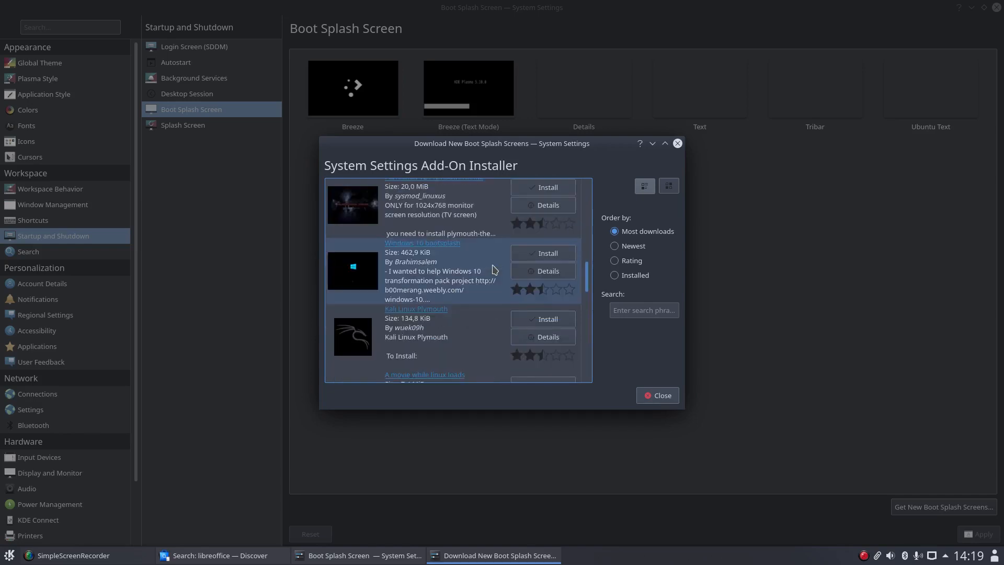
pyautogui.scroll(-3, 494, 269)
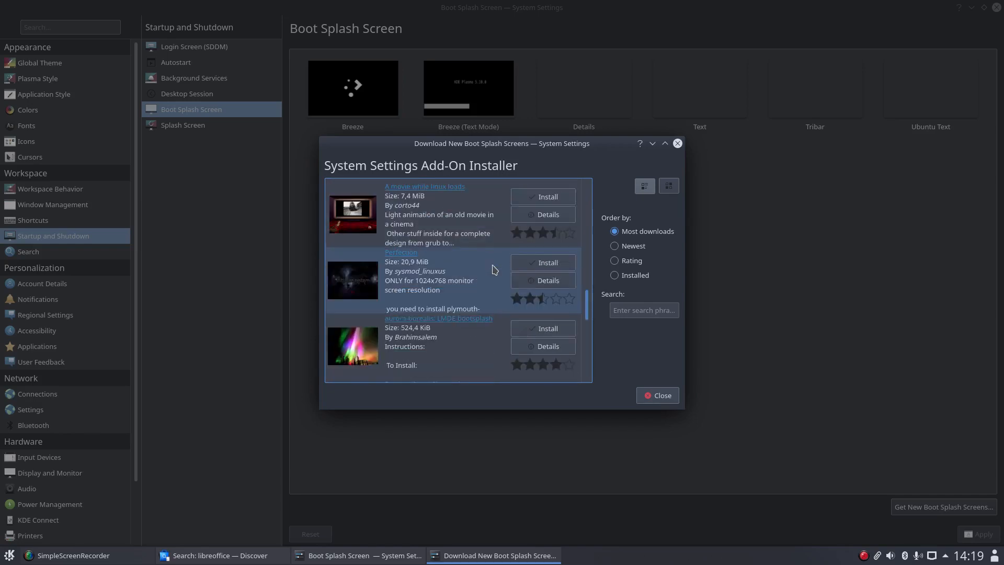
pyautogui.scroll(-3, 495, 269)
pyautogui.scroll(-4, 495, 269)
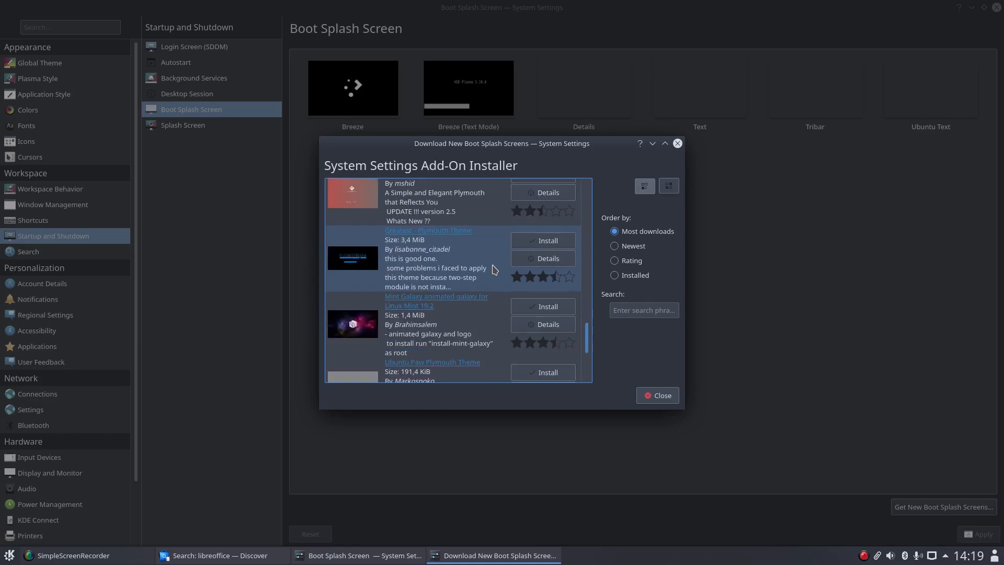
pyautogui.scroll(-1, 494, 269)
pyautogui.scroll(-7, 495, 270)
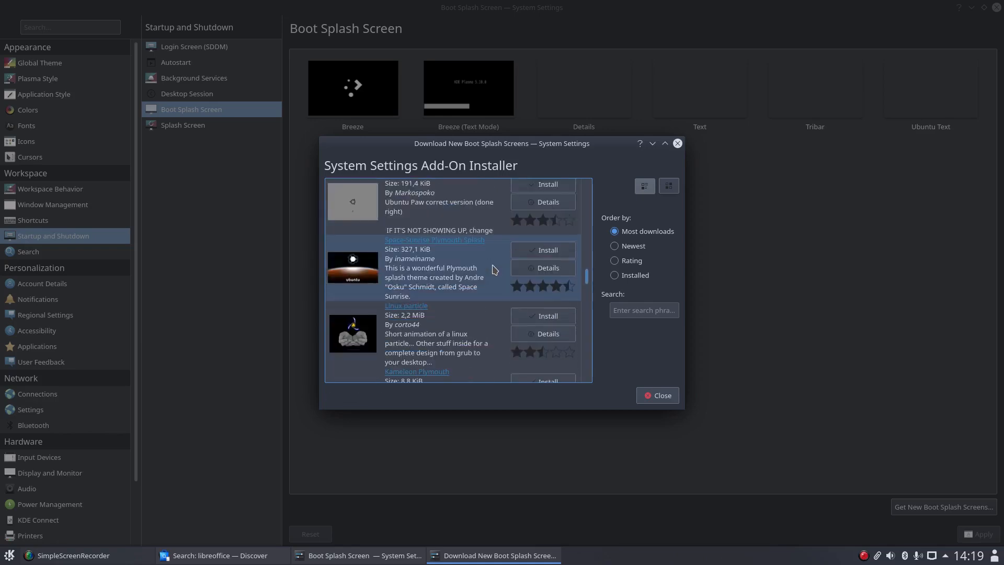
pyautogui.scroll(-2, 495, 269)
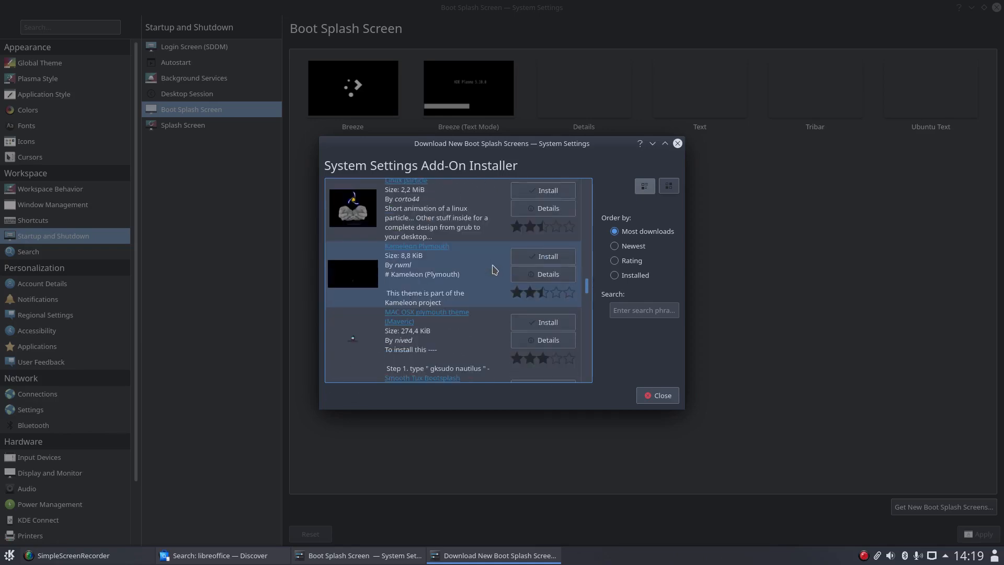
pyautogui.scroll(-12, 494, 269)
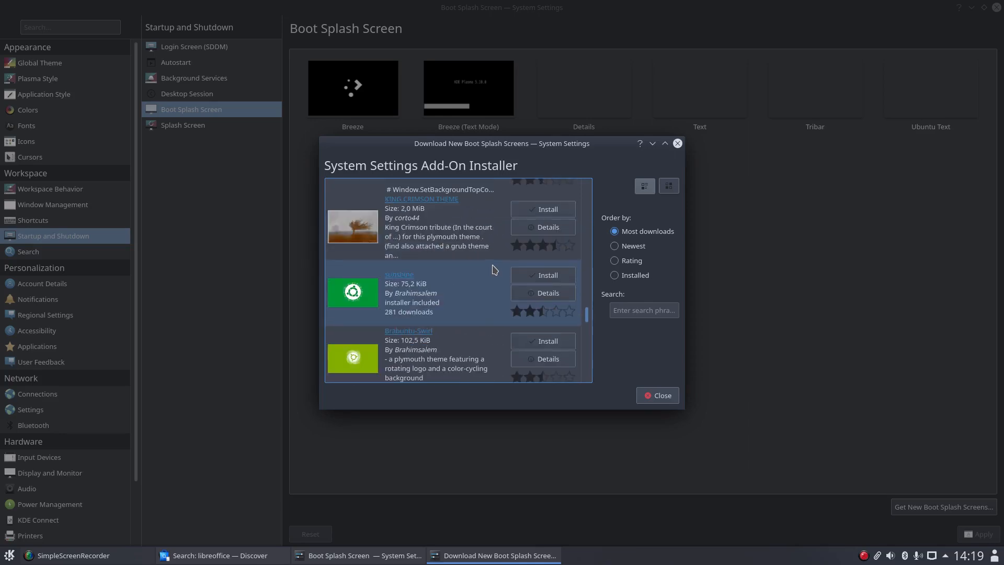
pyautogui.scroll(-5, 495, 269)
pyautogui.scroll(-5, 495, 269)
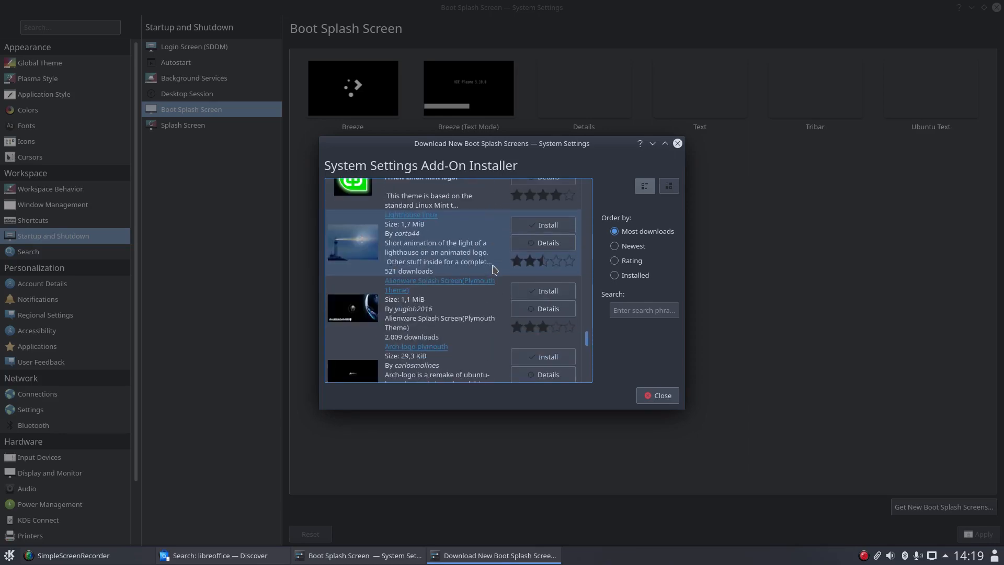
pyautogui.scroll(-2, 495, 269)
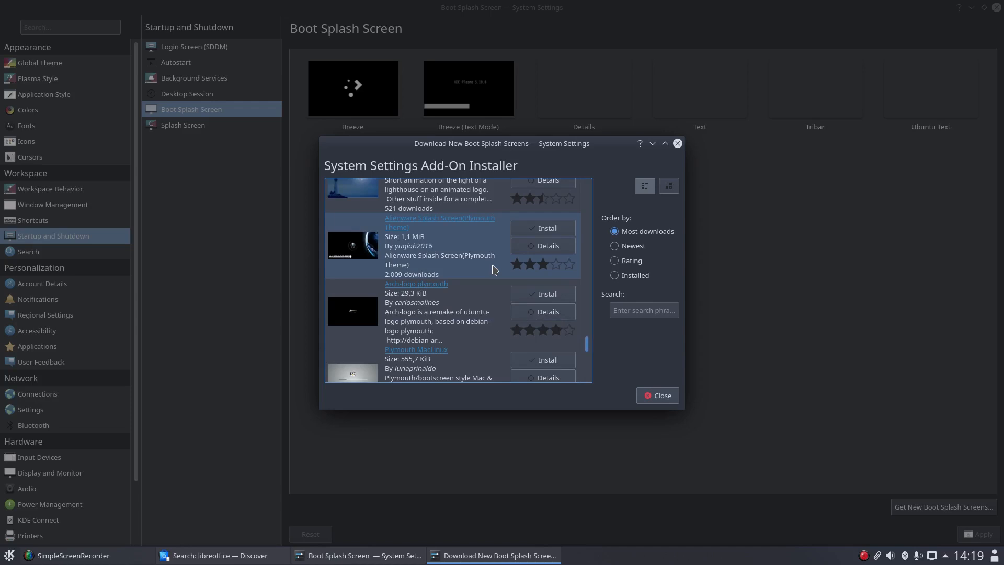
pyautogui.scroll(-12, 494, 269)
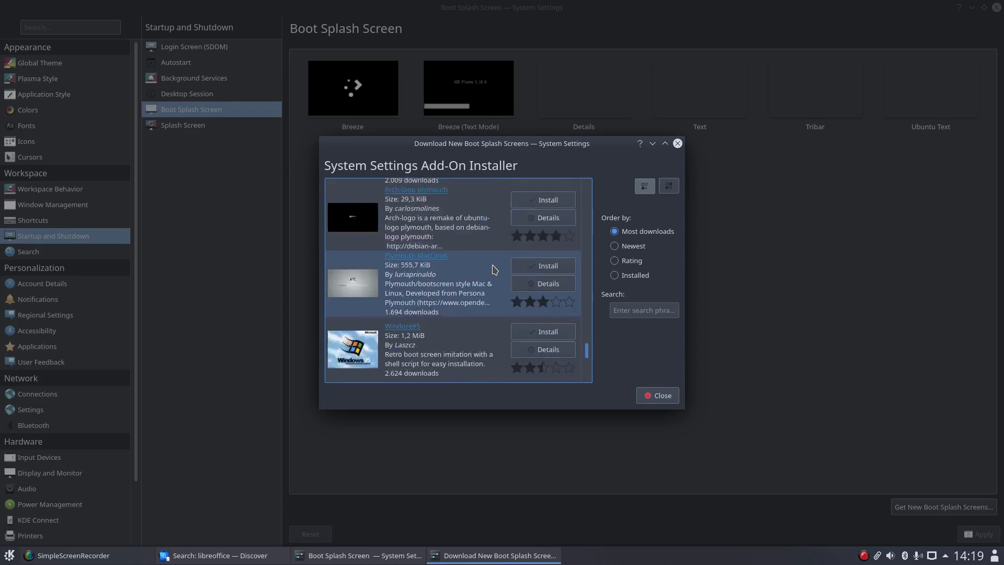
pyautogui.scroll(-6, 495, 269)
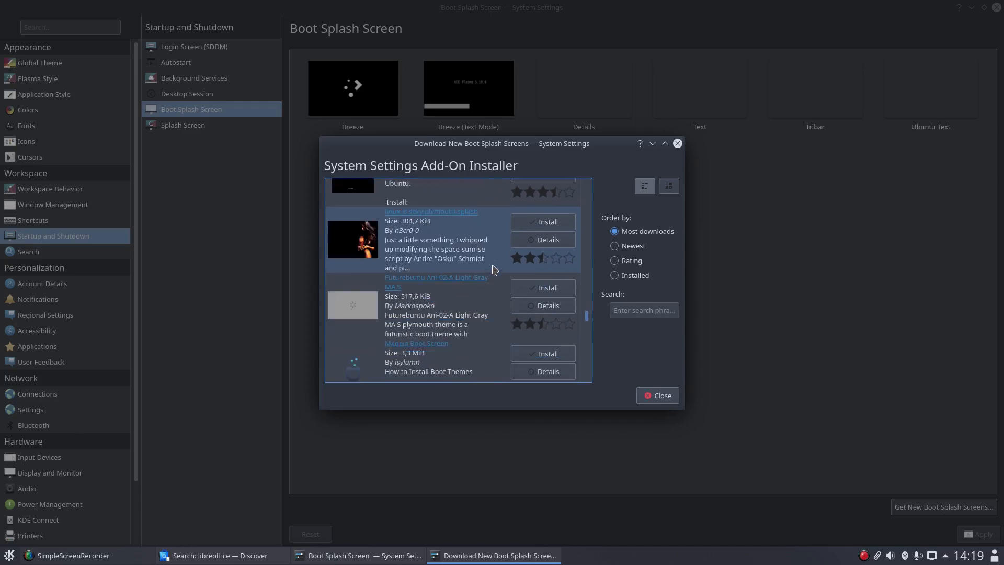
pyautogui.scroll(-8, 494, 269)
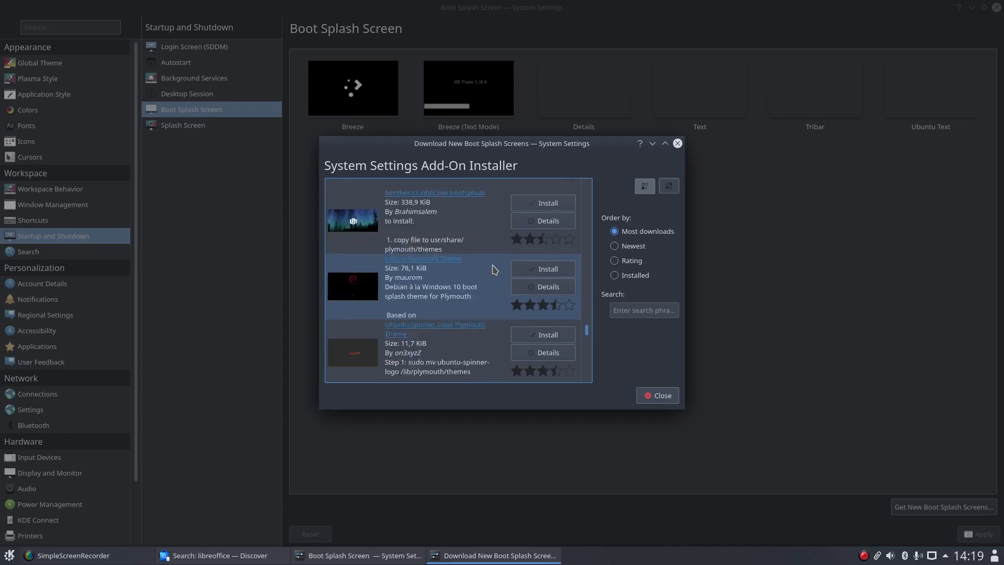
pyautogui.scroll(-8, 494, 269)
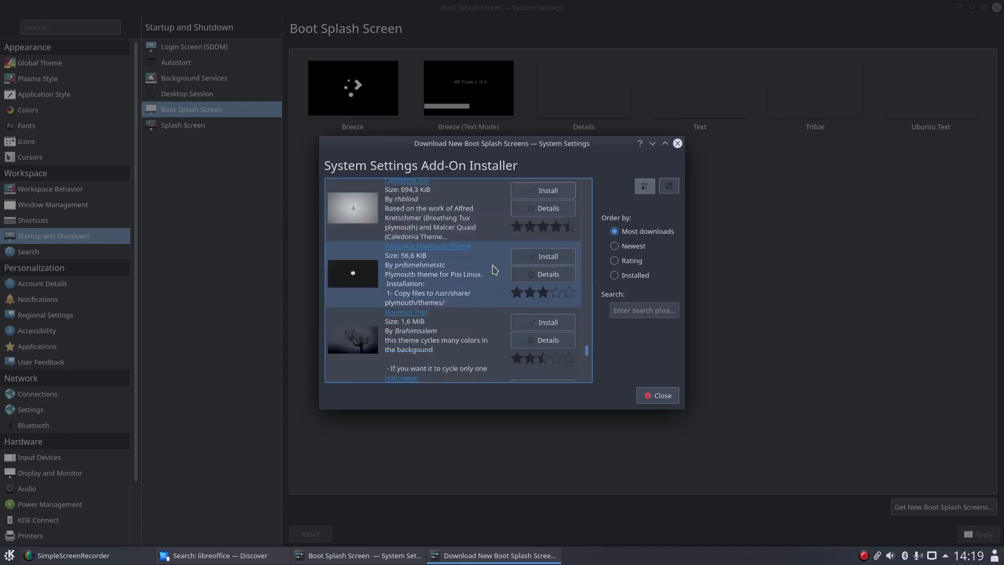
pyautogui.scroll(-2, 495, 269)
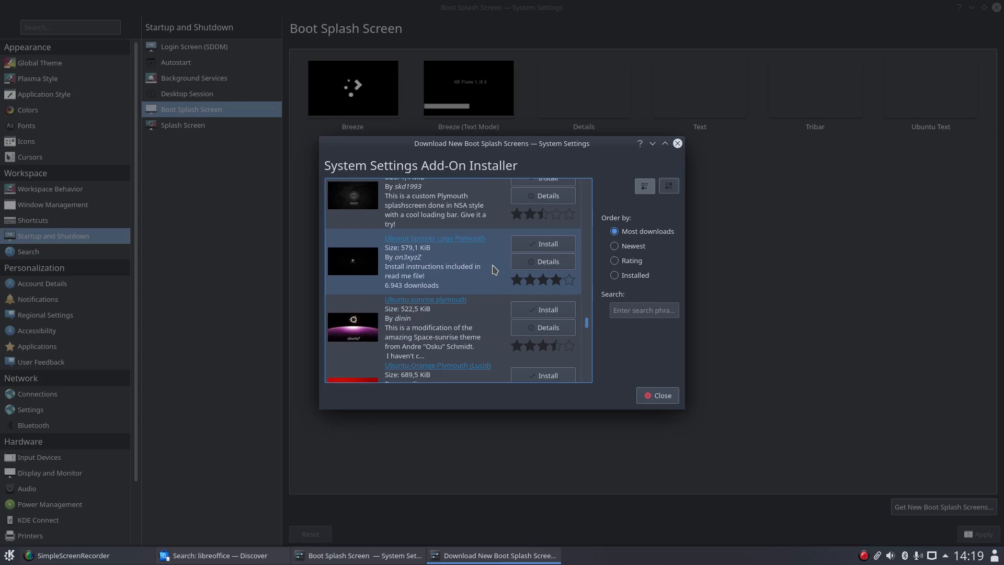
pyautogui.scroll(-8, 495, 269)
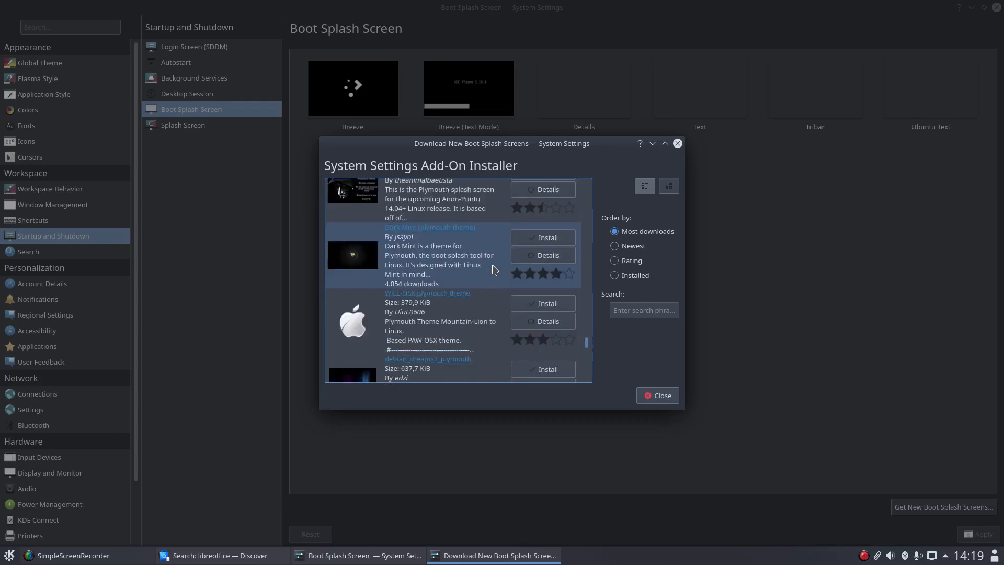
pyautogui.scroll(-2, 495, 270)
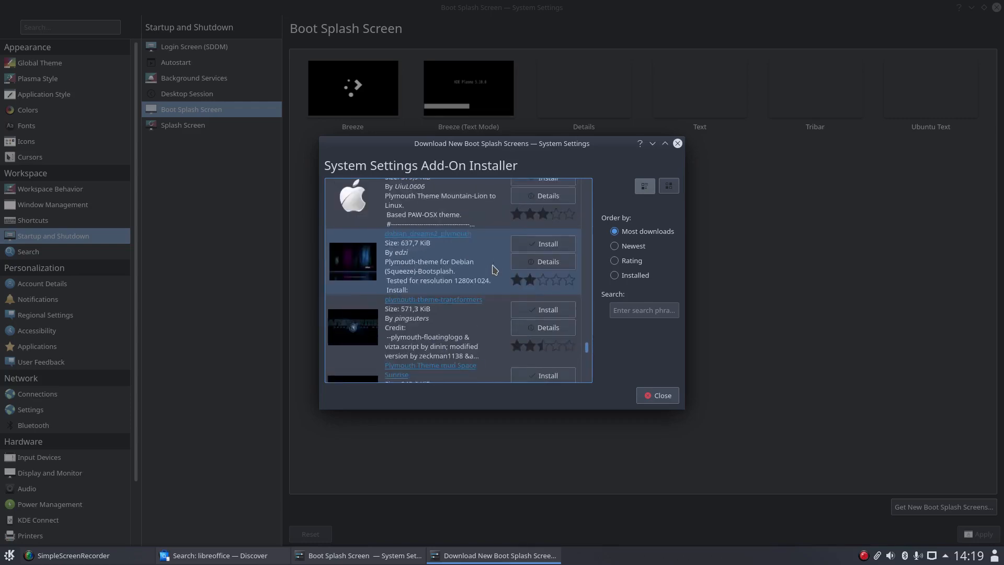
pyautogui.scroll(-2, 495, 270)
pyautogui.scroll(-6, 495, 269)
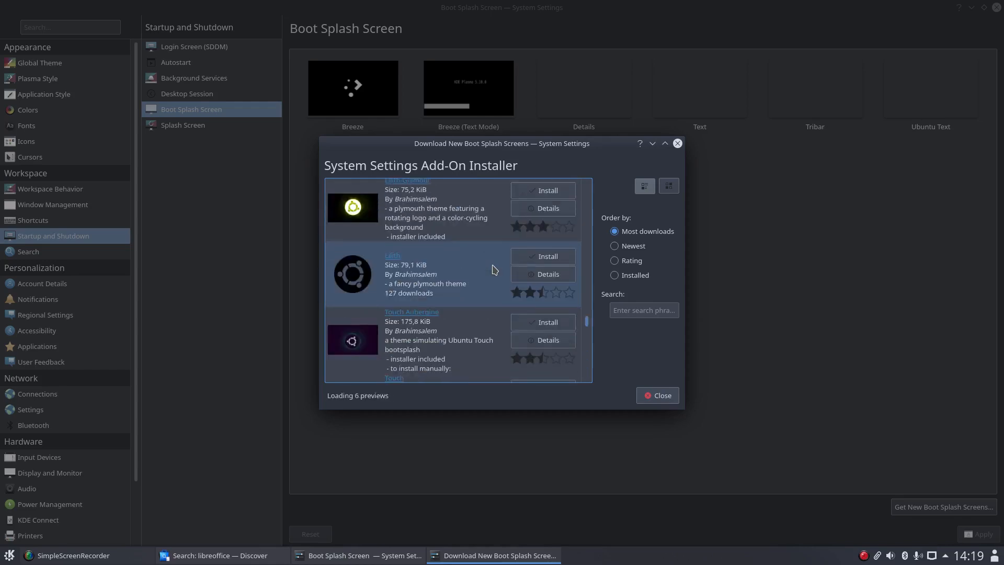
pyautogui.scroll(-3, 495, 269)
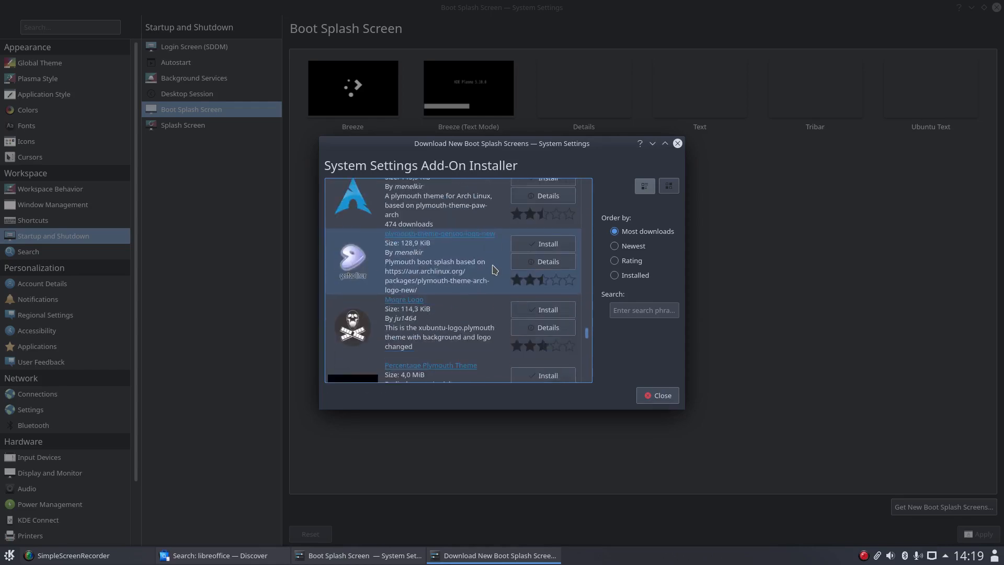
pyautogui.scroll(-5, 495, 269)
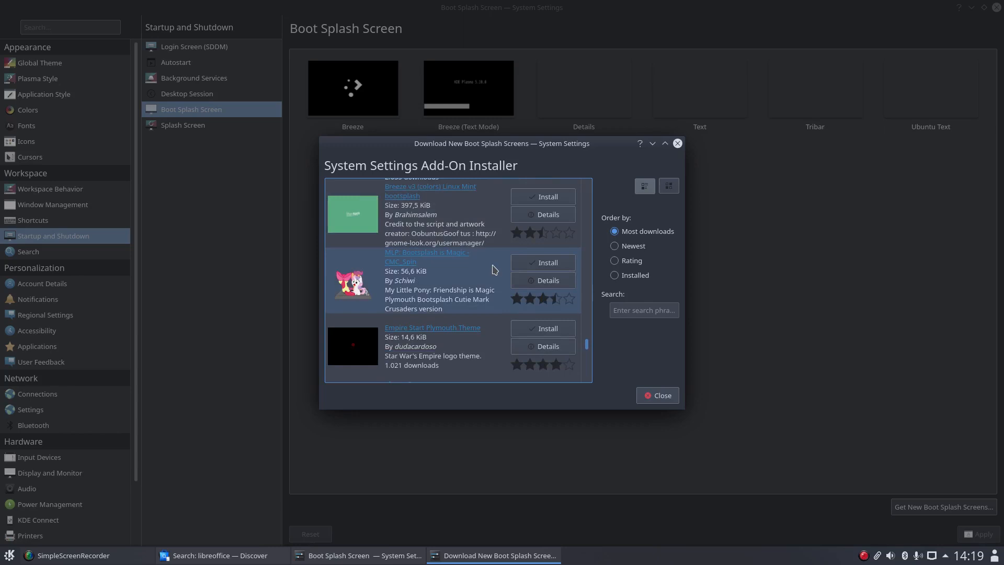
pyautogui.scroll(-2, 495, 269)
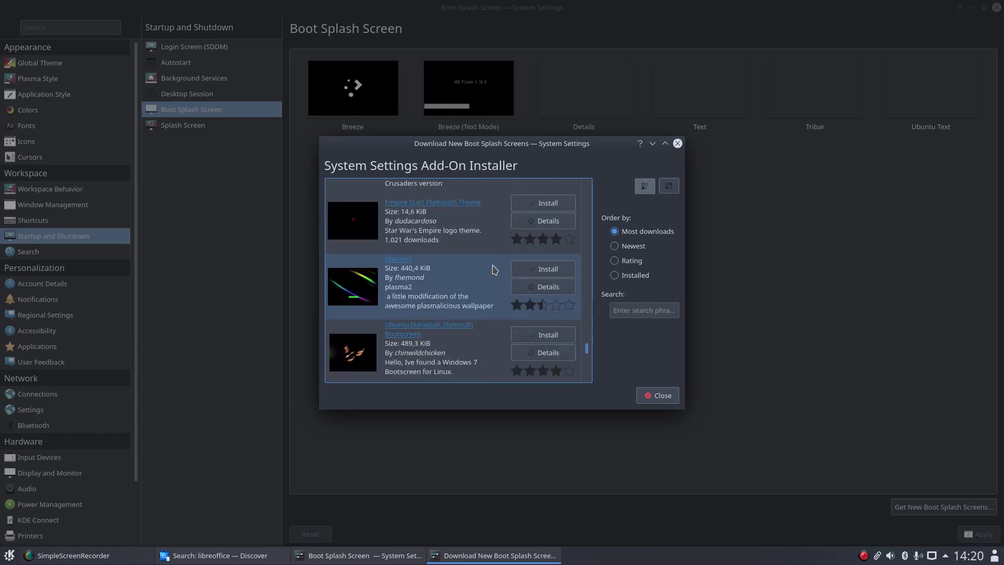
pyautogui.scroll(-2, 495, 270)
pyautogui.scroll(-2, 494, 270)
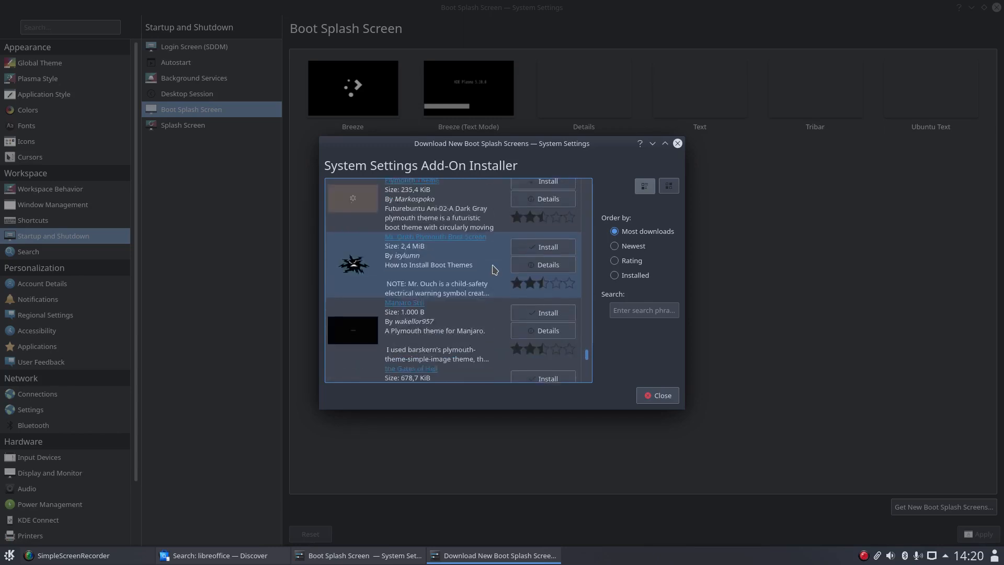
# - Search the boot splash add-ons for "kde" and install the Breeze-neon theme, authenticating with the account password
pyautogui.click(661, 310)
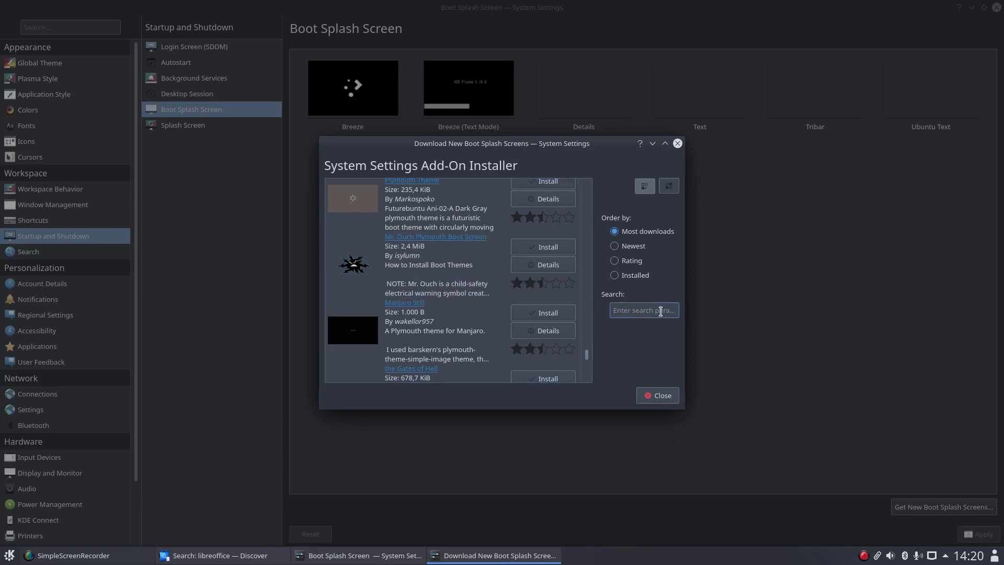
pyautogui.write('kde')
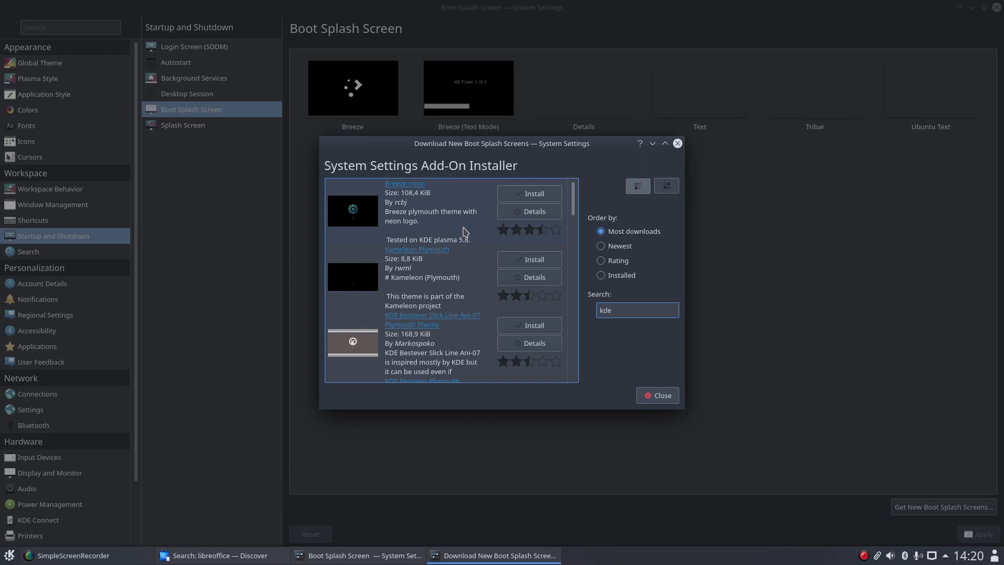
pyautogui.scroll(-1, 464, 231)
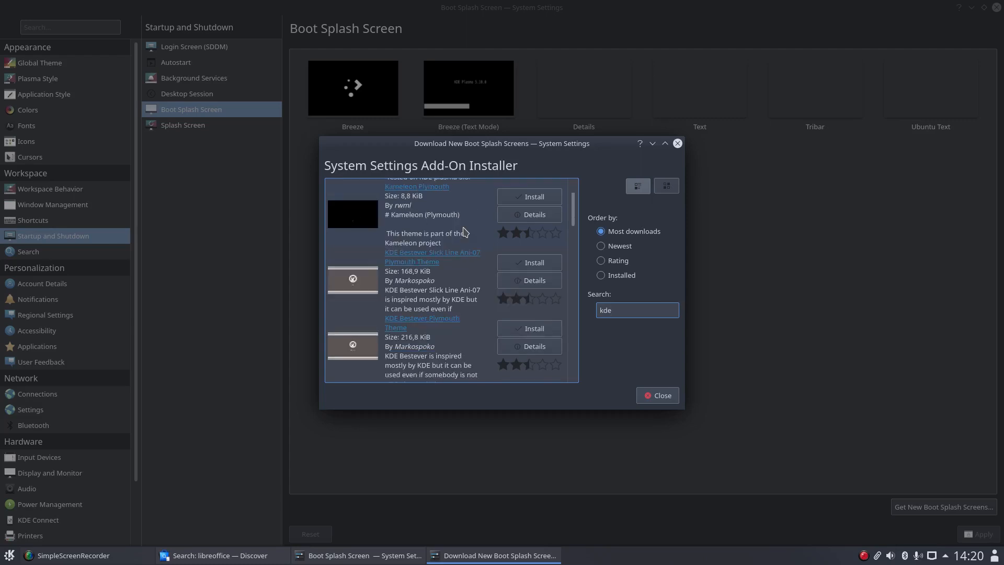
pyautogui.scroll(1, 465, 232)
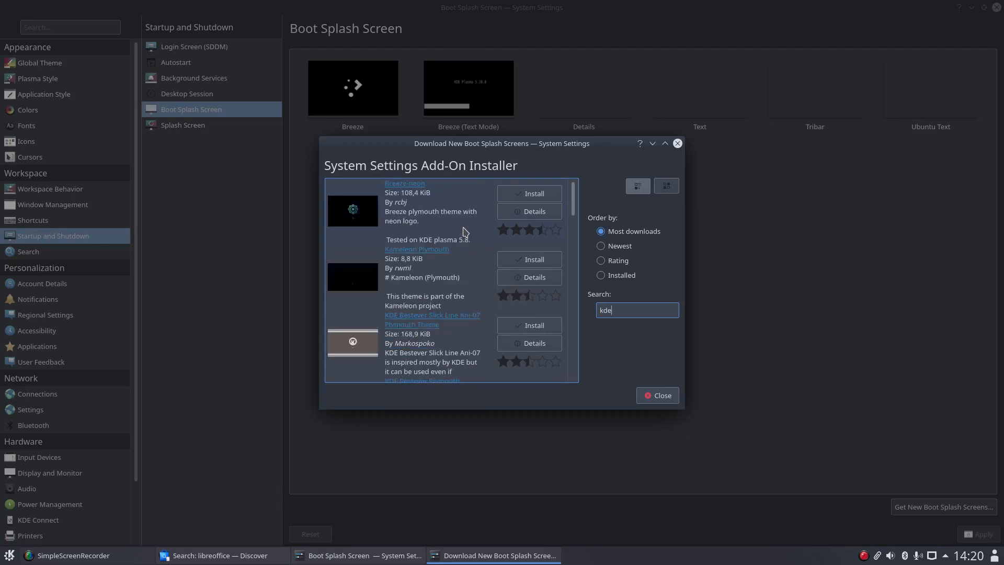
pyautogui.click(551, 193)
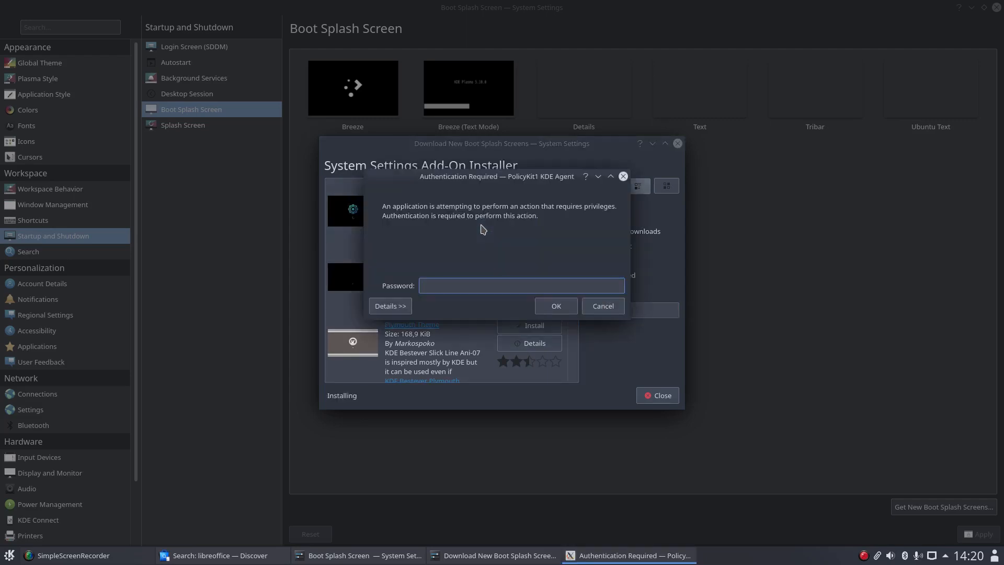
pyautogui.write('••••••••••')
pyautogui.press('Return')
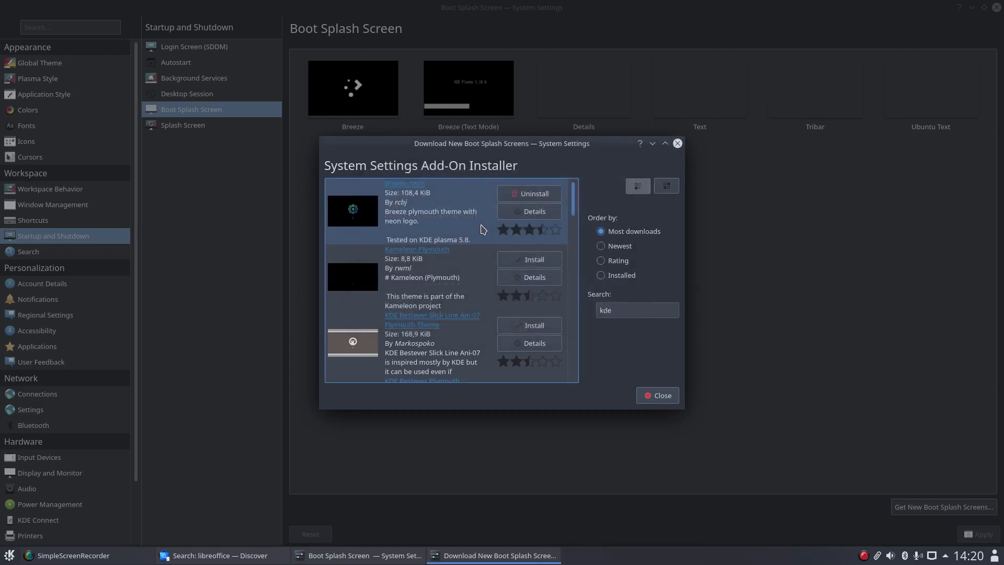
# - Close the boot splash add-on installer, select the Breeze-neon boot splash and apply it, authenticating with the account password
pyautogui.scroll(-5, 482, 229)
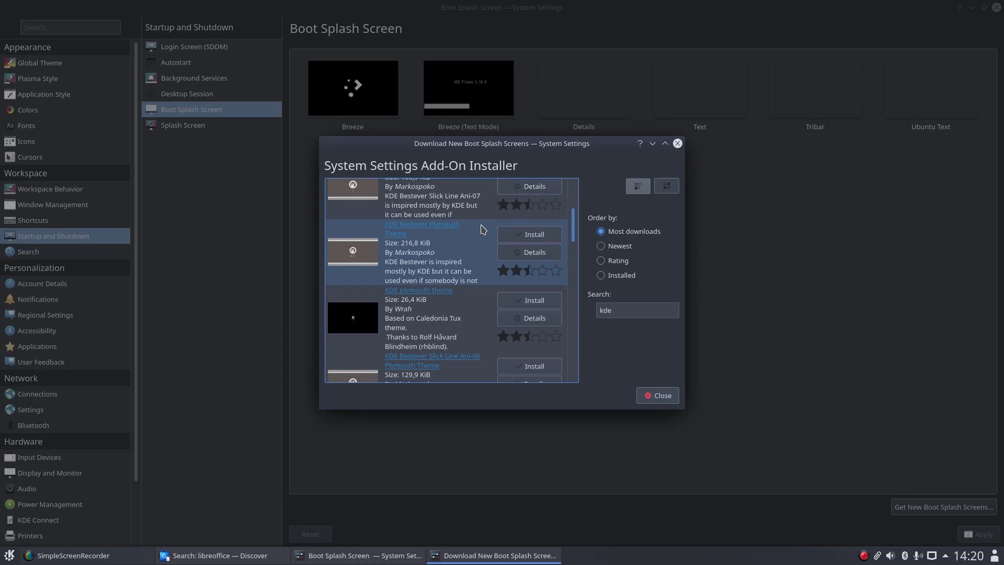
pyautogui.scroll(-7, 482, 229)
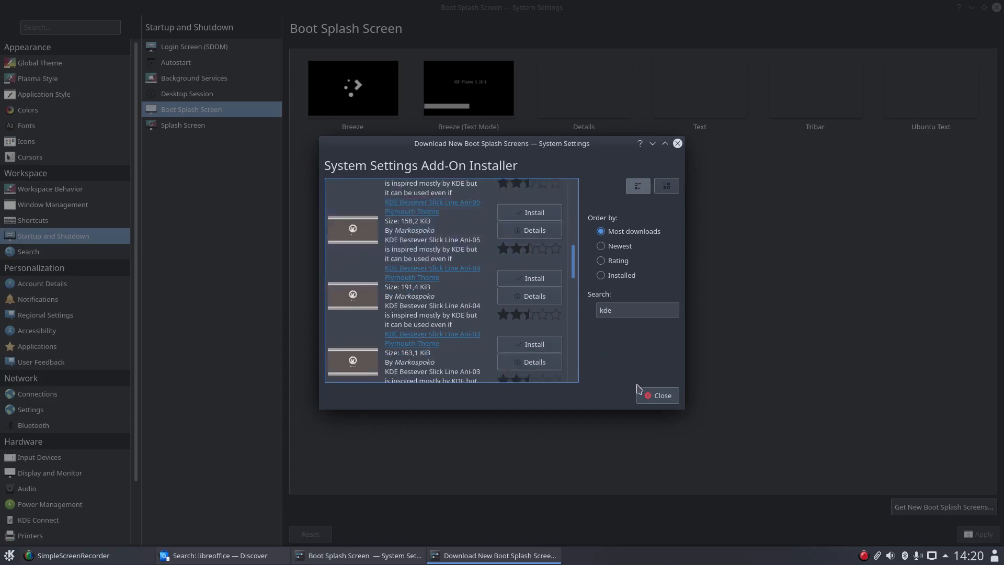
pyautogui.click(658, 396)
pyautogui.click(484, 90)
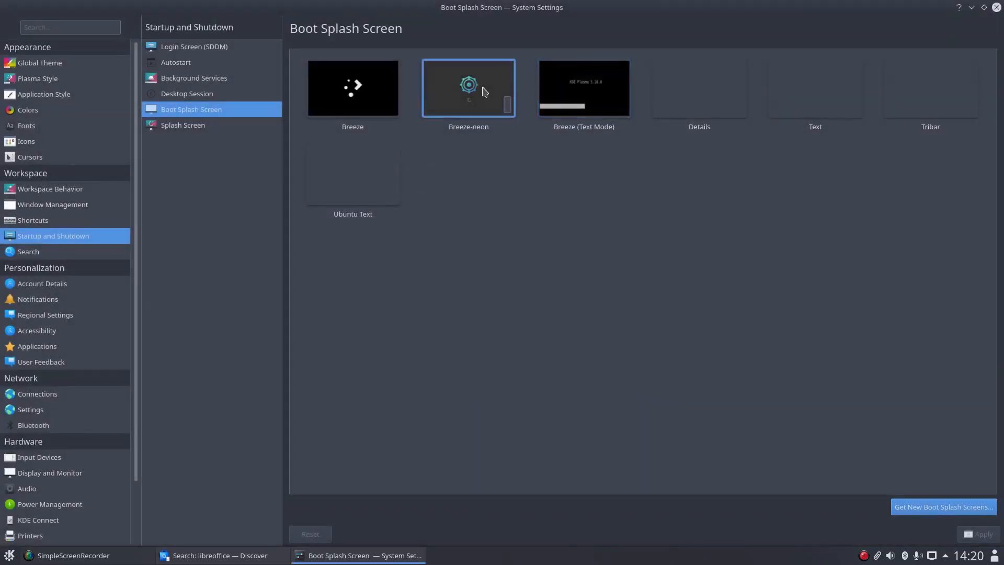
pyautogui.click(980, 534)
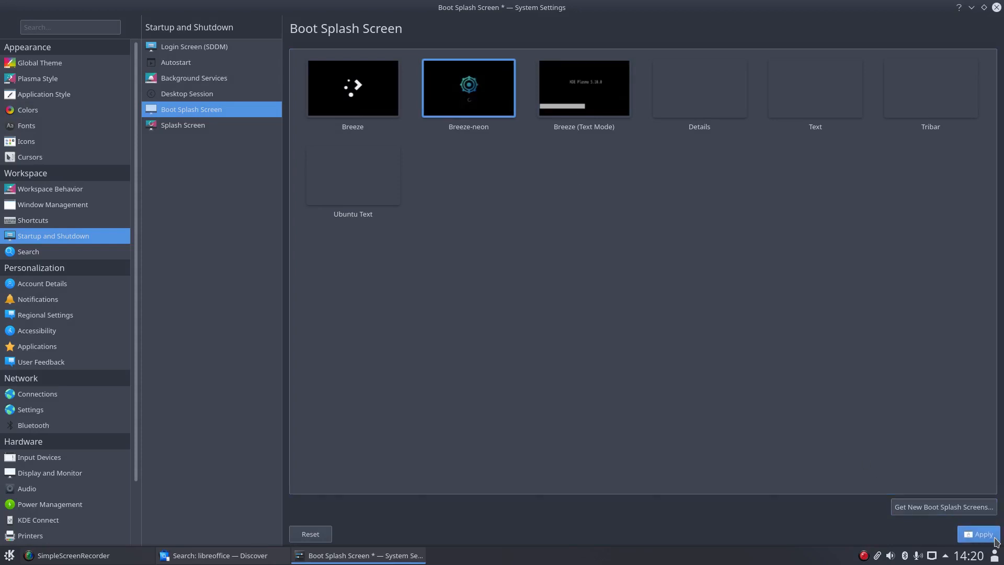
pyautogui.write('••')
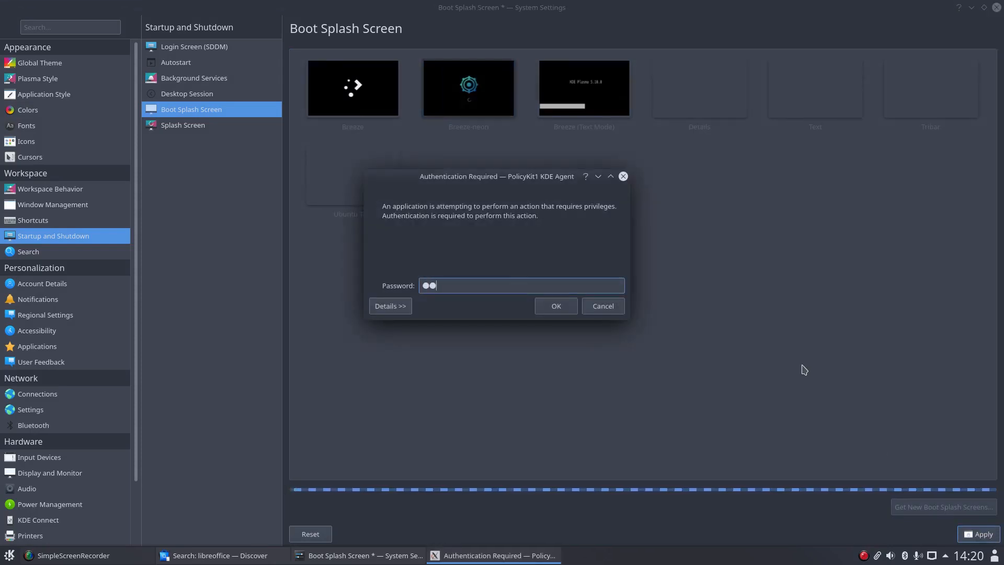
pyautogui.write('••••••')
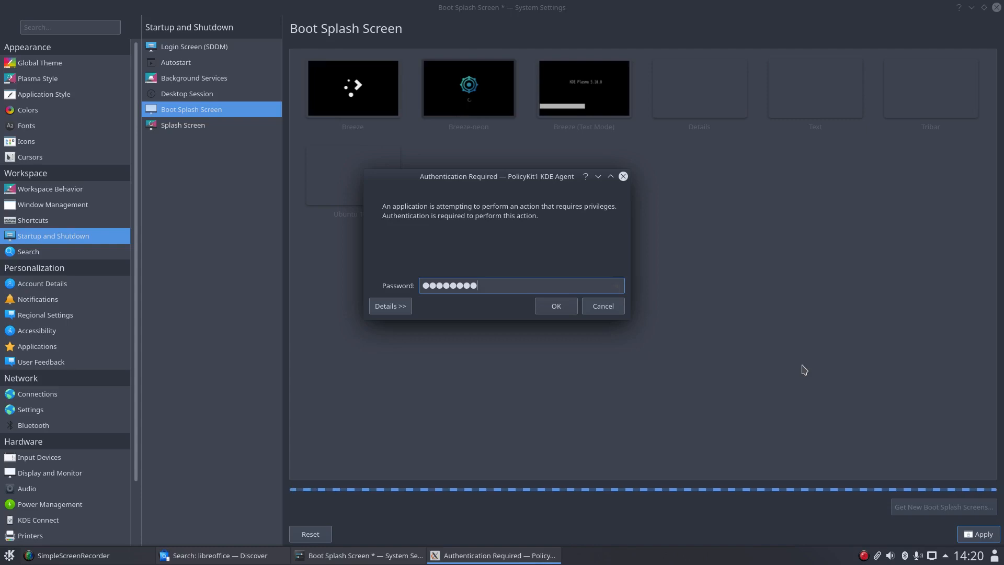
pyautogui.write('•')
pyautogui.press('Return')
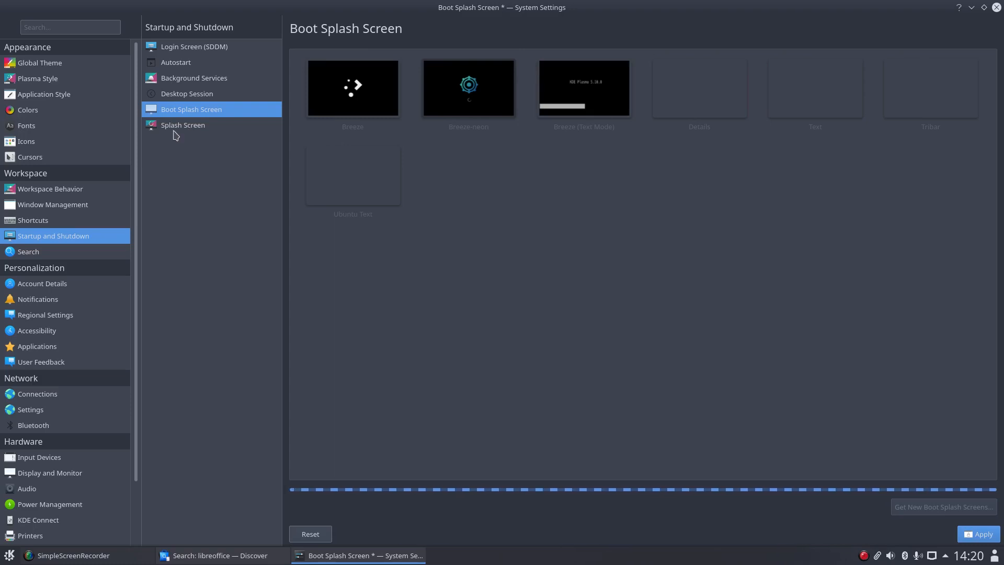
# - Close the Discover window with the LibreOffice search and return to System Settings
pyautogui.click(261, 557)
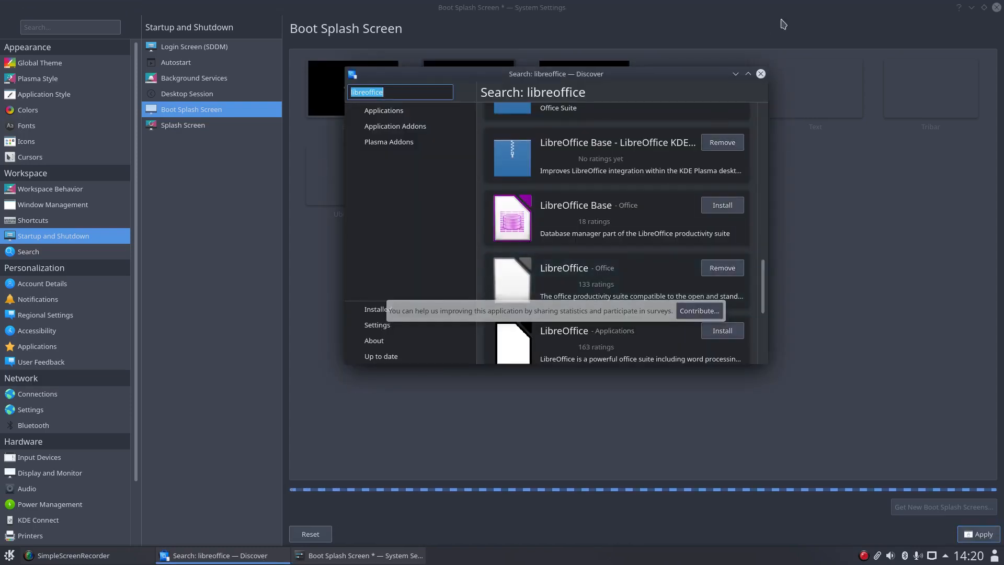
pyautogui.click(761, 75)
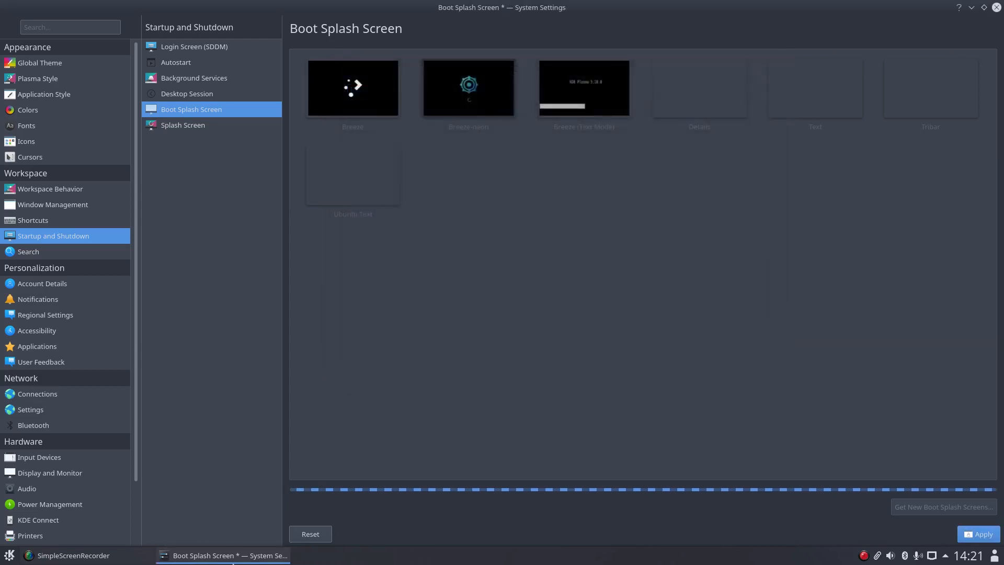
pyautogui.click(66, 558)
pyautogui.click(66, 558)
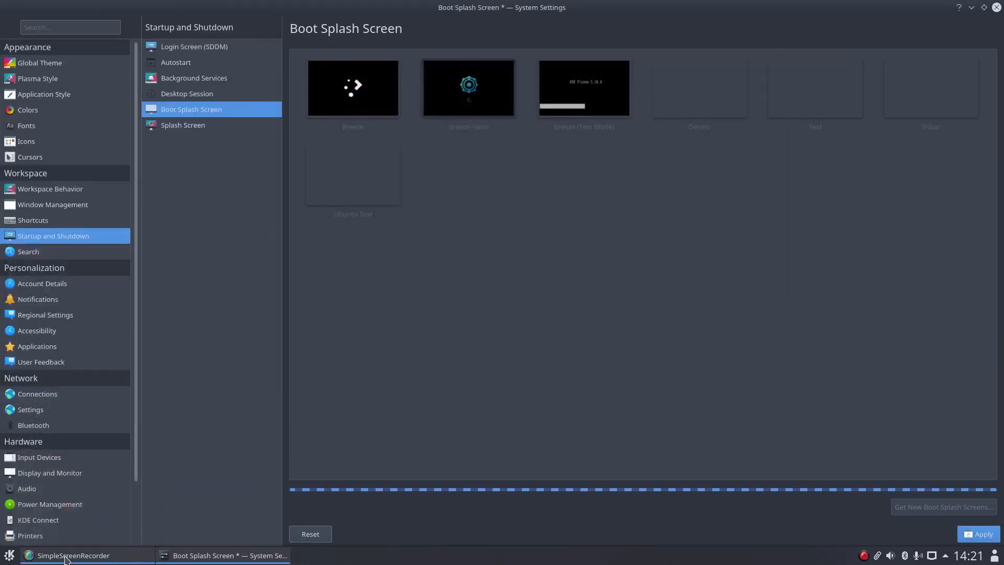
pyautogui.click(226, 557)
pyautogui.click(226, 558)
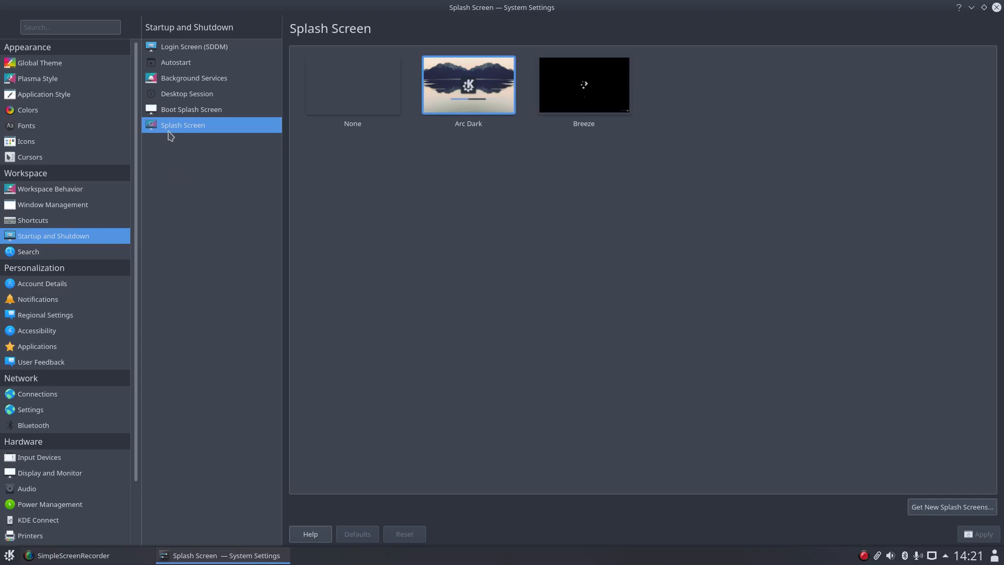
# - Set Breeze as the desktop splash screen under Startup and Shutdown and apply it
pyautogui.click(594, 110)
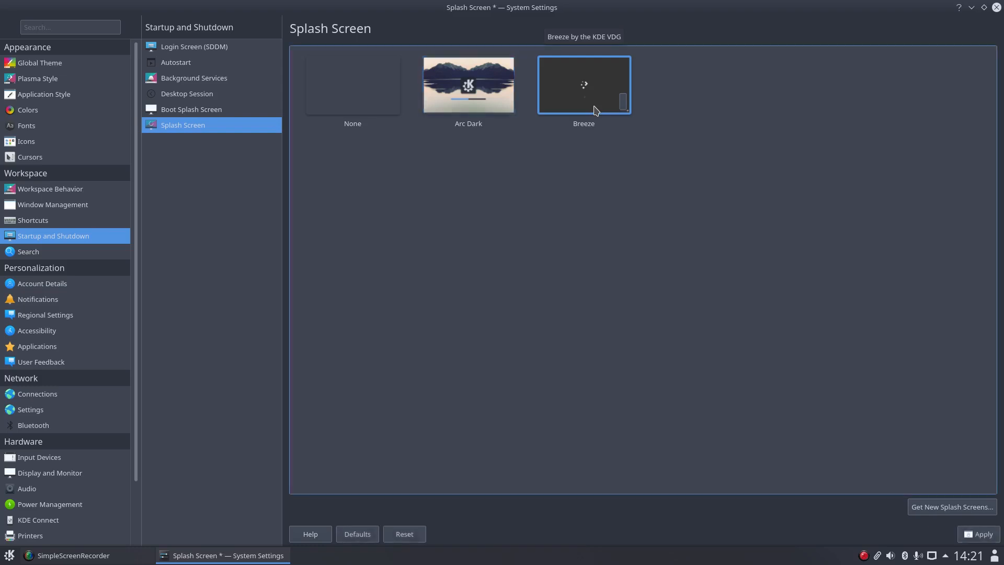
pyautogui.click(992, 538)
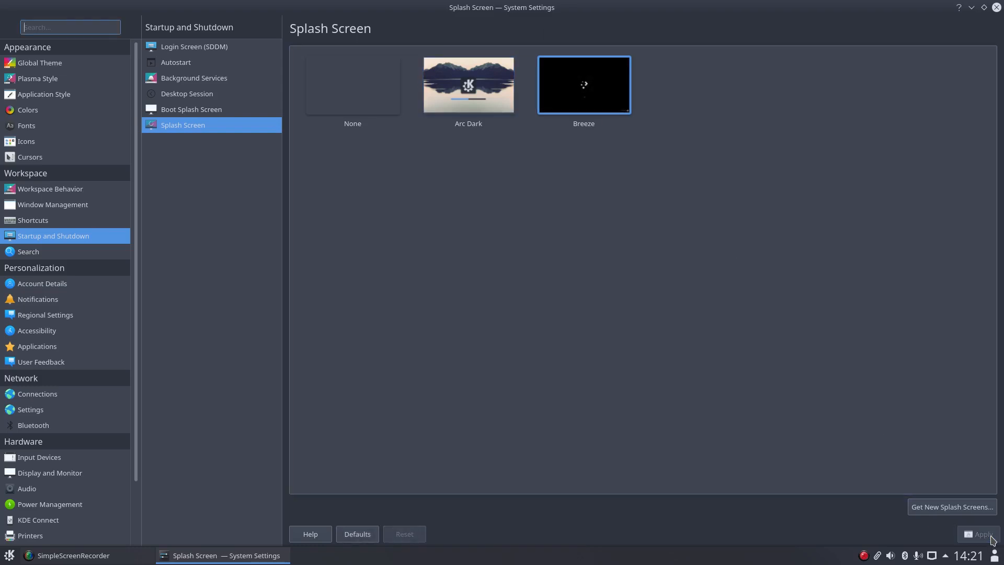
# - Review the File Search and KDE Wallet pages and the Keyboard and Mouse settings under Input Devices
pyautogui.click(75, 253)
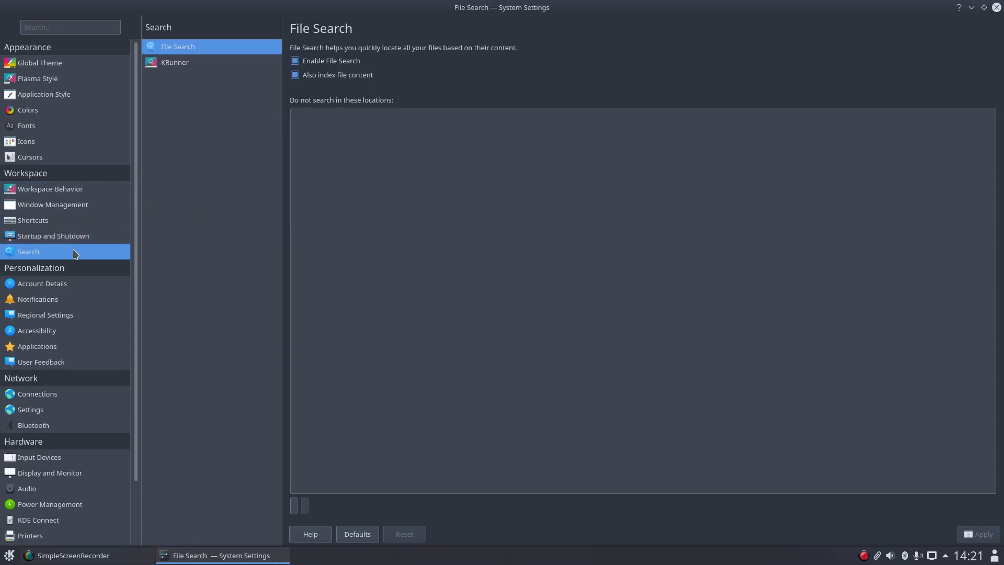
pyautogui.click(65, 288)
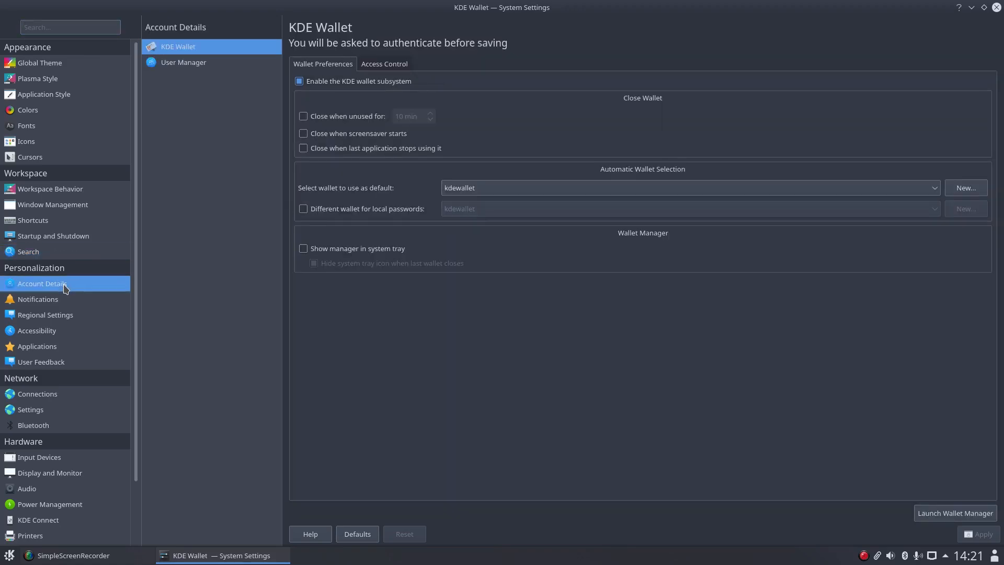
pyautogui.scroll(-1, 66, 289)
pyautogui.moveTo(65, 289)
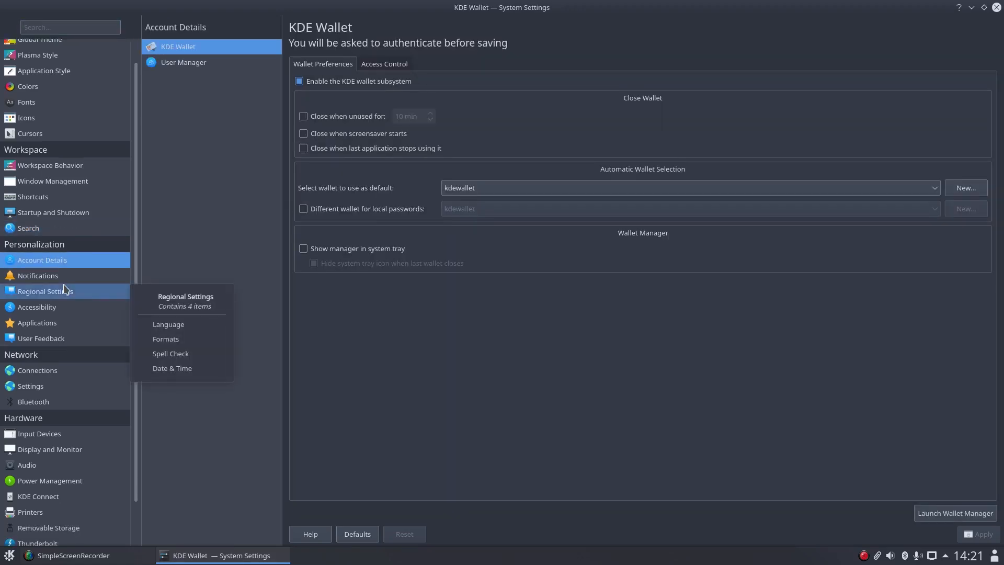
pyautogui.scroll(-2, 65, 288)
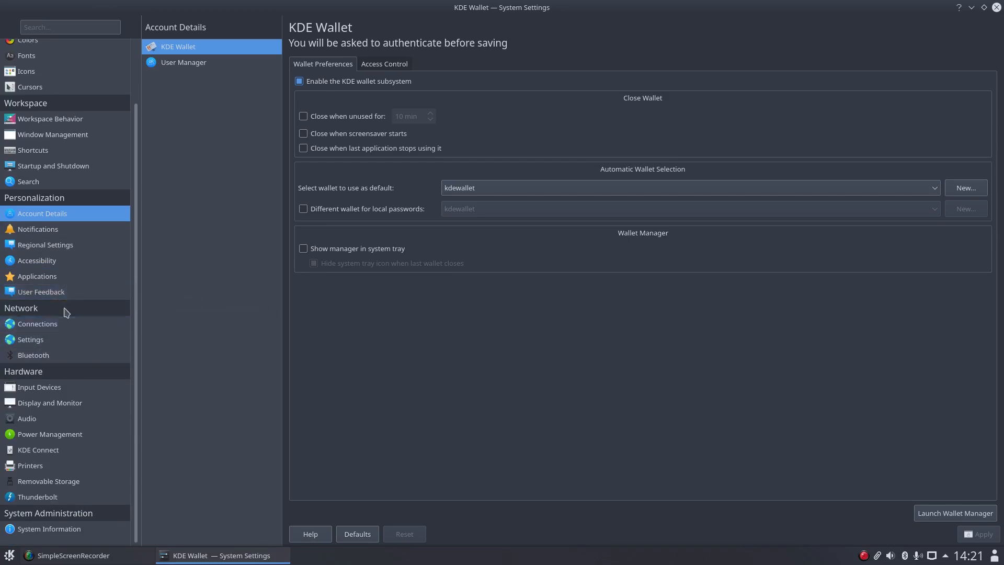
pyautogui.click(78, 393)
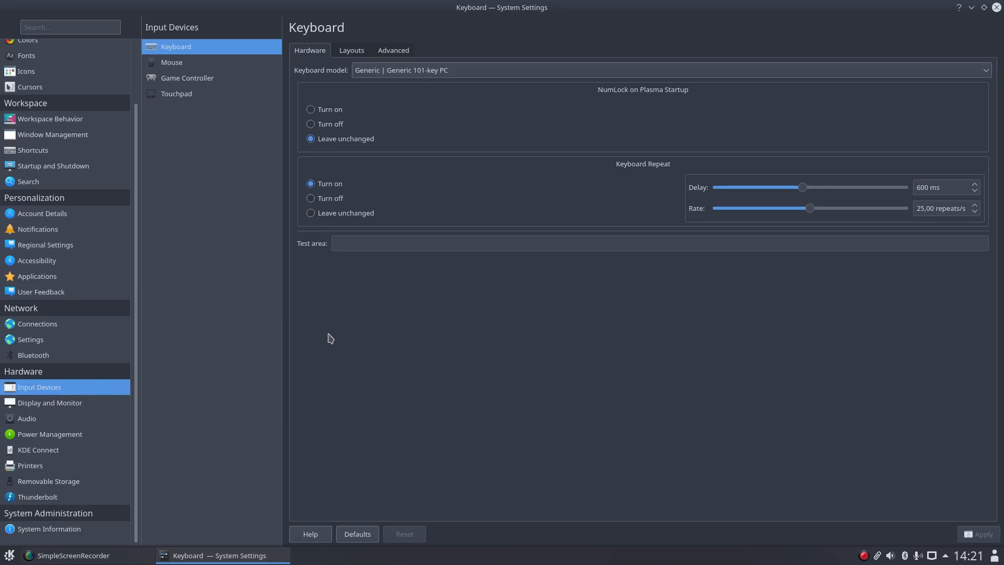
pyautogui.click(173, 62)
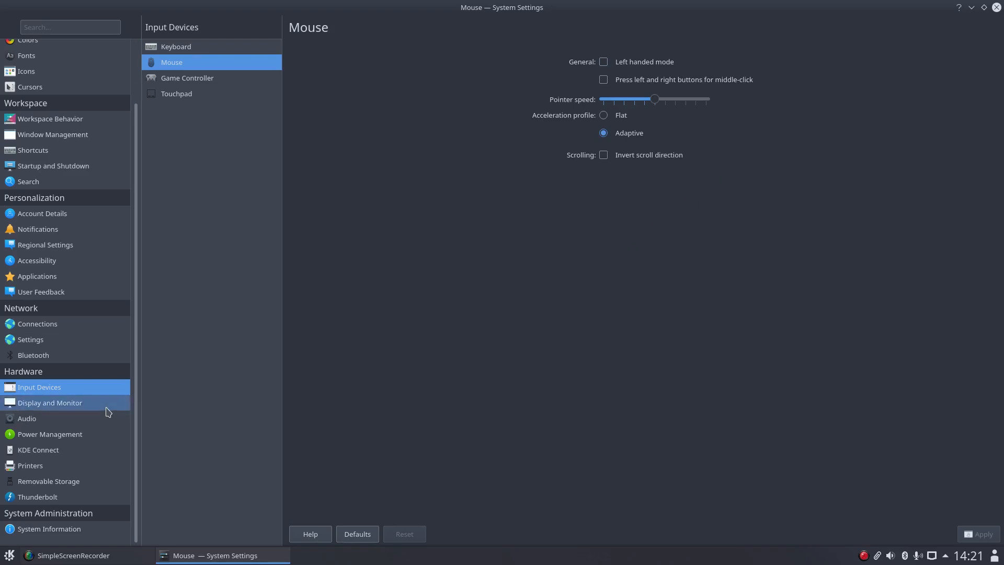
pyautogui.moveTo(106, 411)
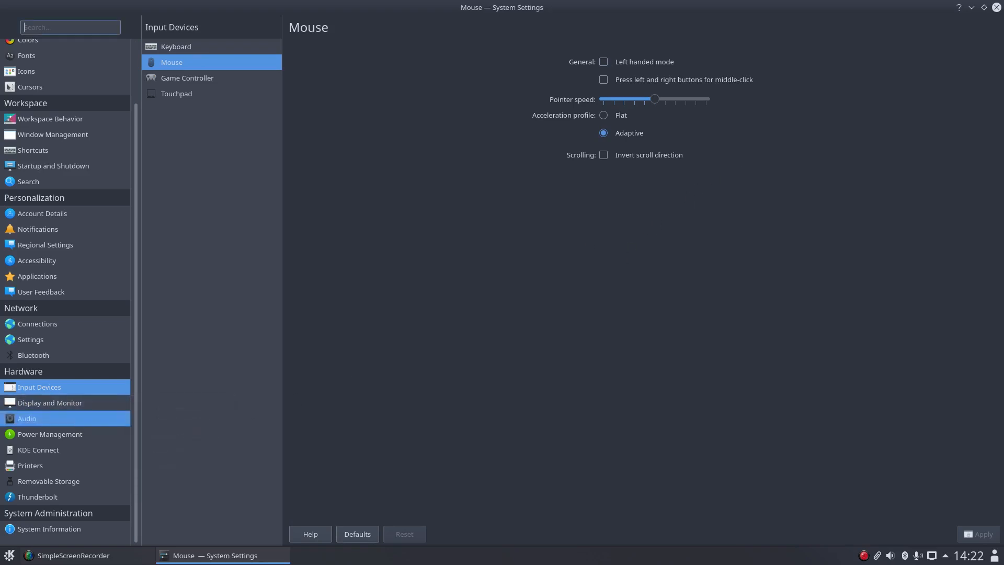
# - Make the HDMI / DisplayPort 2 output the default playback device in the audio settings
pyautogui.click(76, 428)
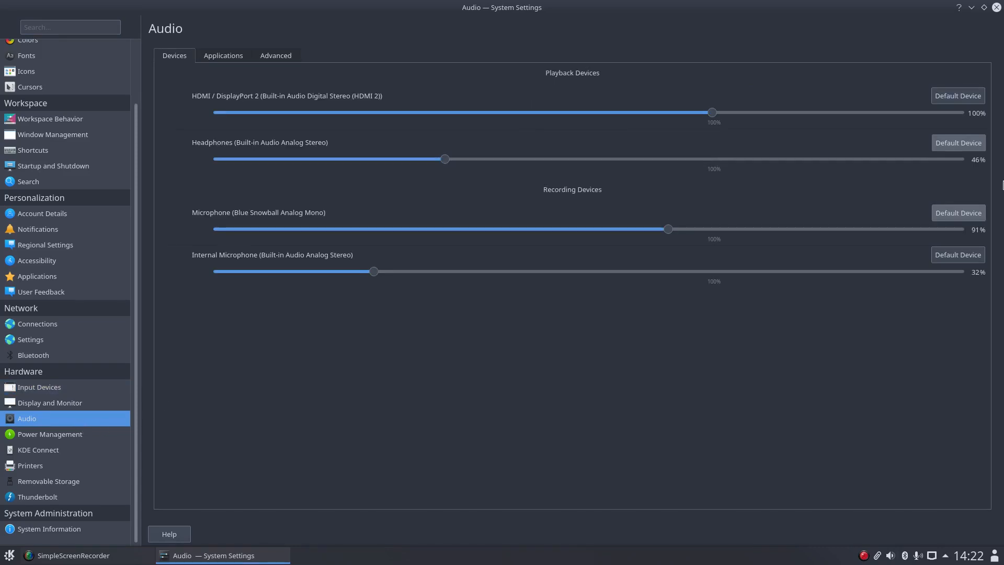
pyautogui.click(964, 101)
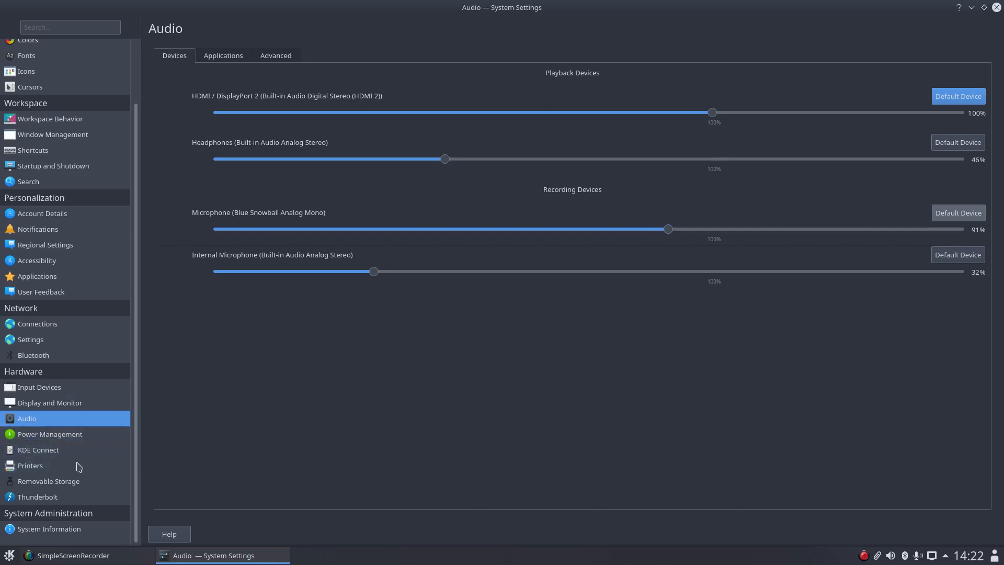
# - Set the AC power profile to dim the screen after 10 min and switch it off after 15 min, and apply
pyautogui.click(45, 441)
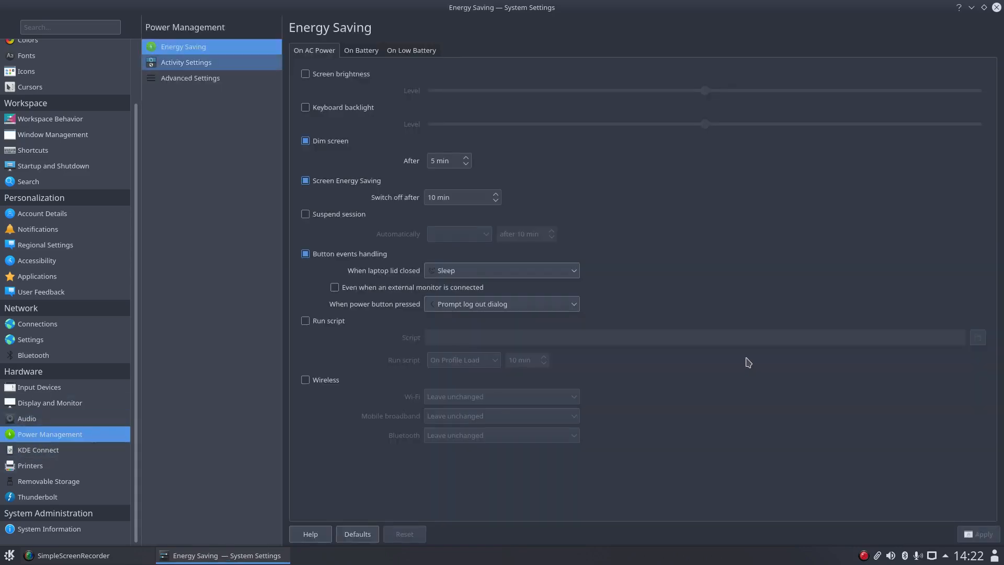
pyautogui.click(455, 162)
pyautogui.click(467, 160)
pyautogui.click(467, 159)
pyautogui.click(467, 159)
pyautogui.click(467, 160)
pyautogui.click(467, 160)
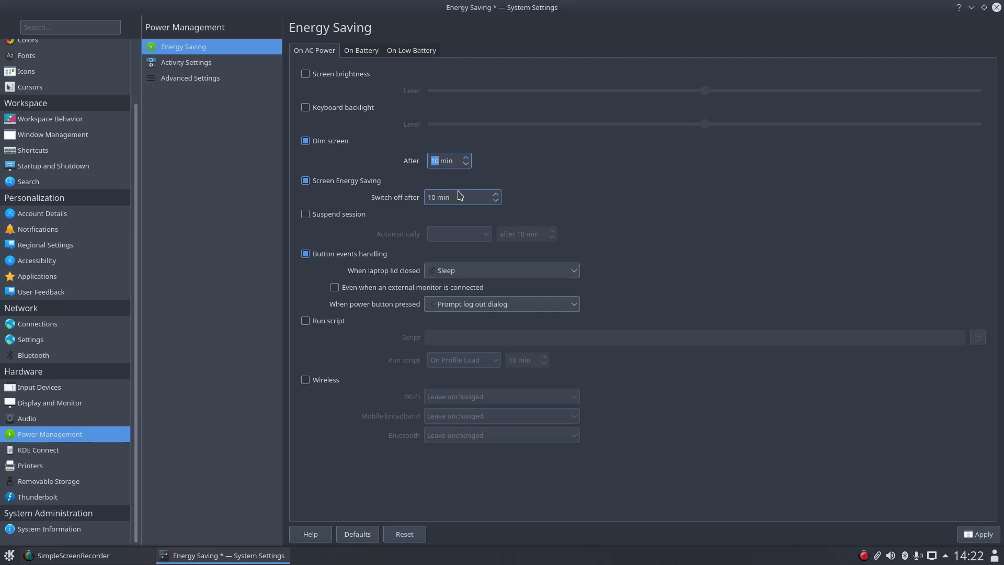
pyautogui.click(496, 194)
pyautogui.click(496, 195)
pyautogui.click(978, 534)
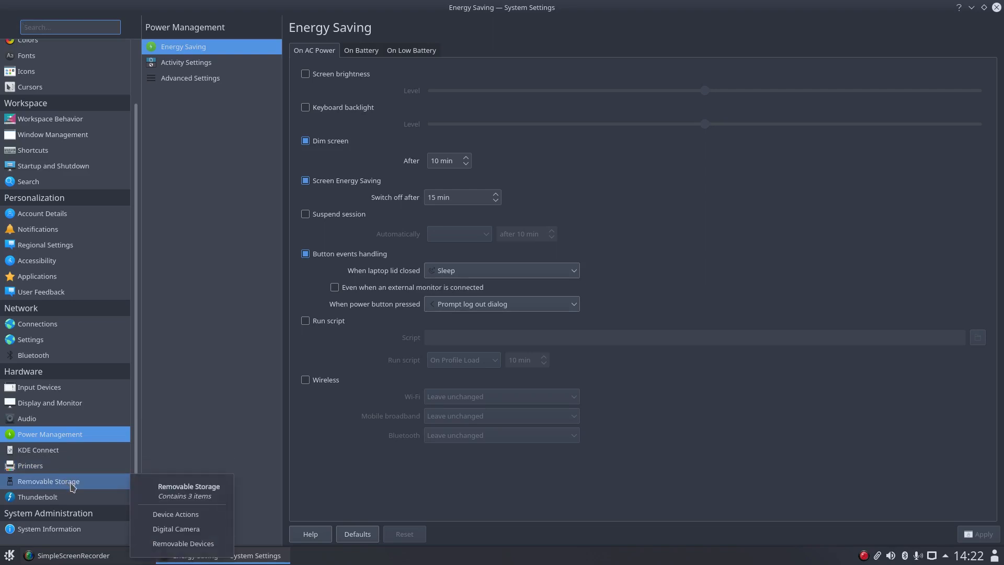
# - View the System Information page and close System Settings
pyautogui.click(74, 529)
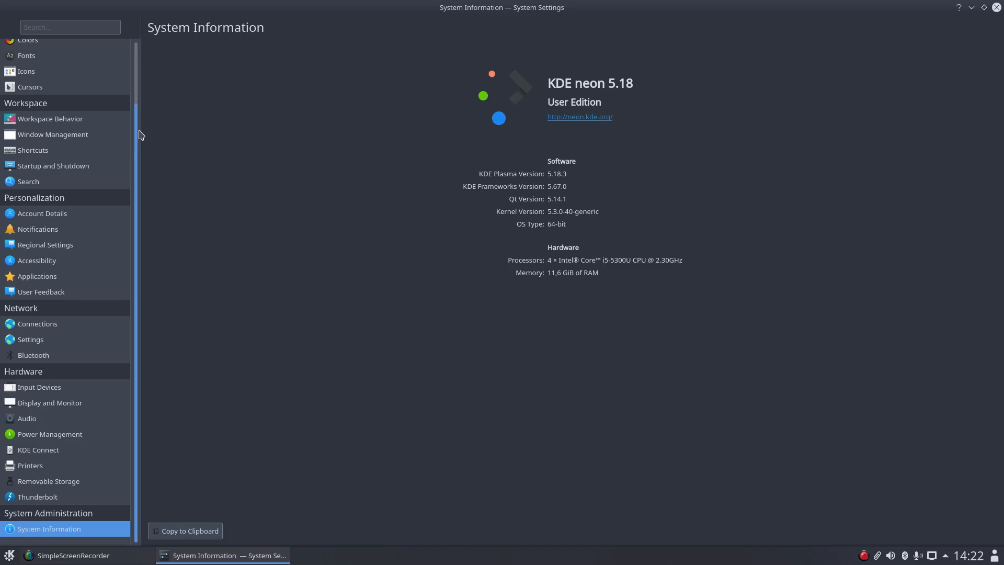
pyautogui.click(134, 76)
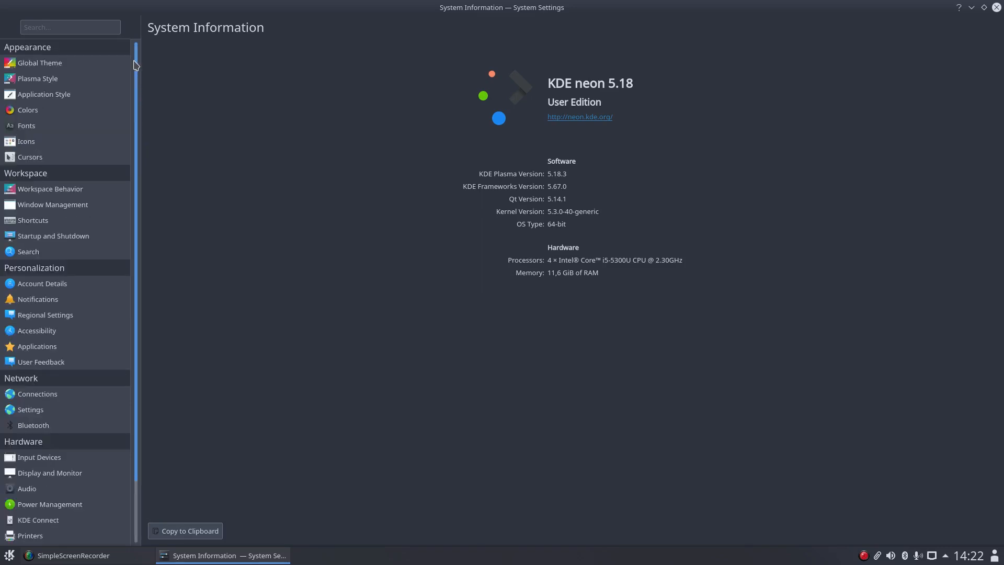
pyautogui.click(995, 9)
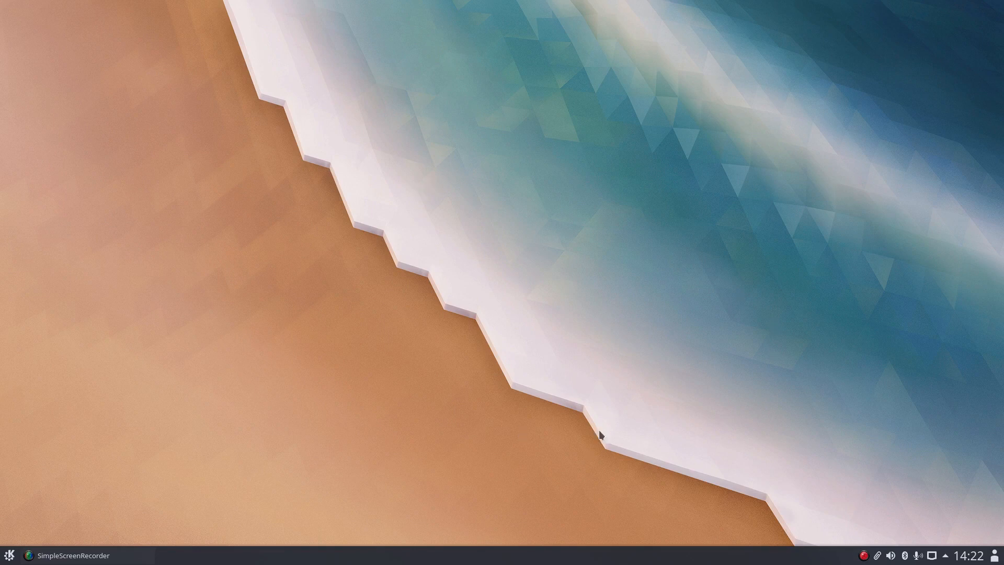
# - Open the desktop's folder settings on the Wallpaper page and maximize the window
pyautogui.rightClick(573, 331)
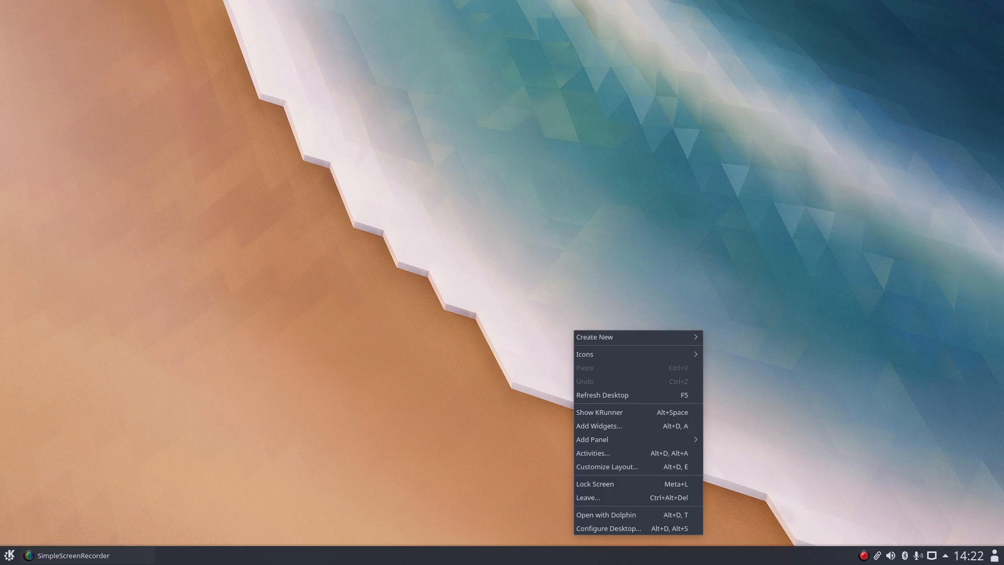
pyautogui.click(416, 250)
pyautogui.rightClick(431, 235)
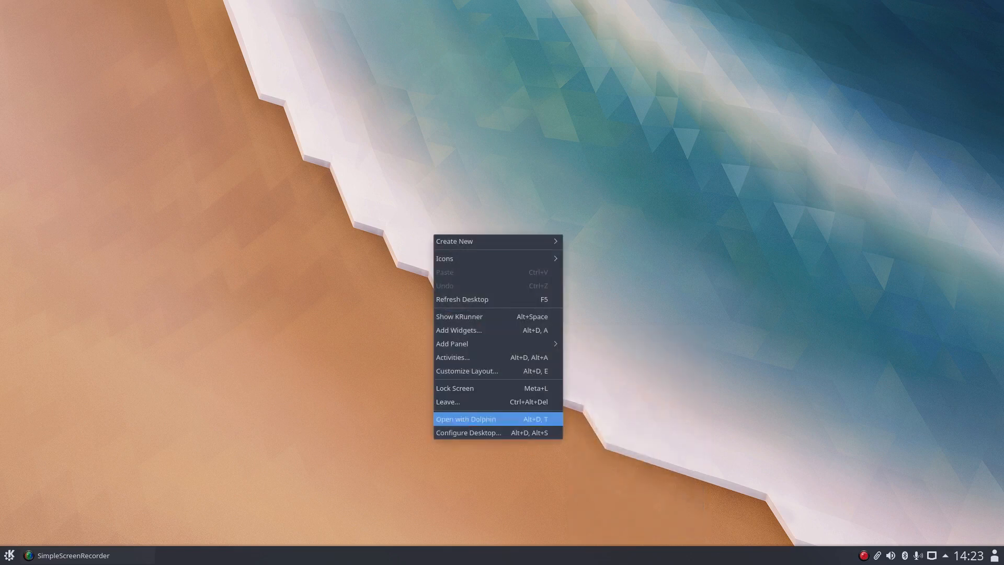
pyautogui.click(482, 437)
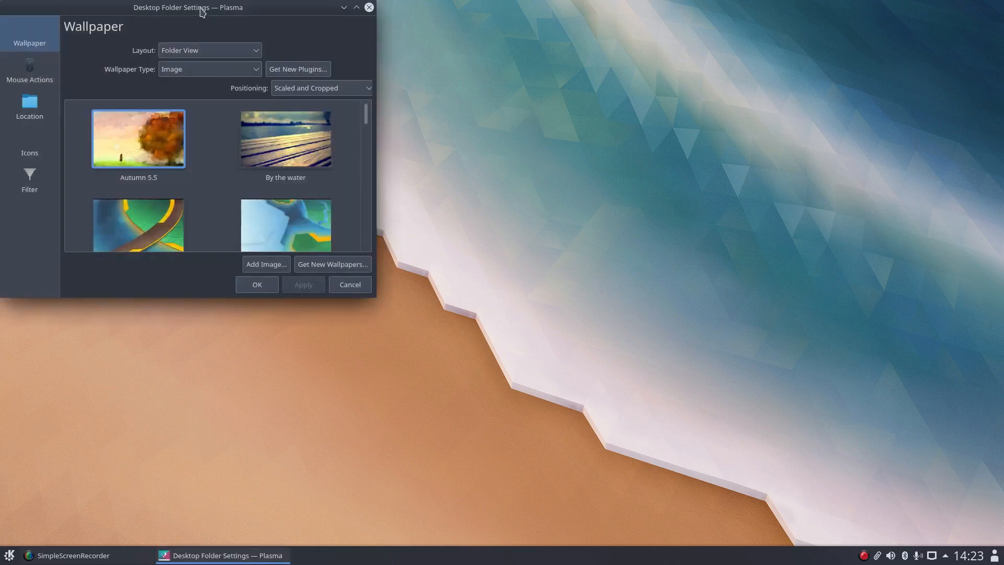
pyautogui.moveTo(309, 7); pyautogui.dragTo(559, 156)
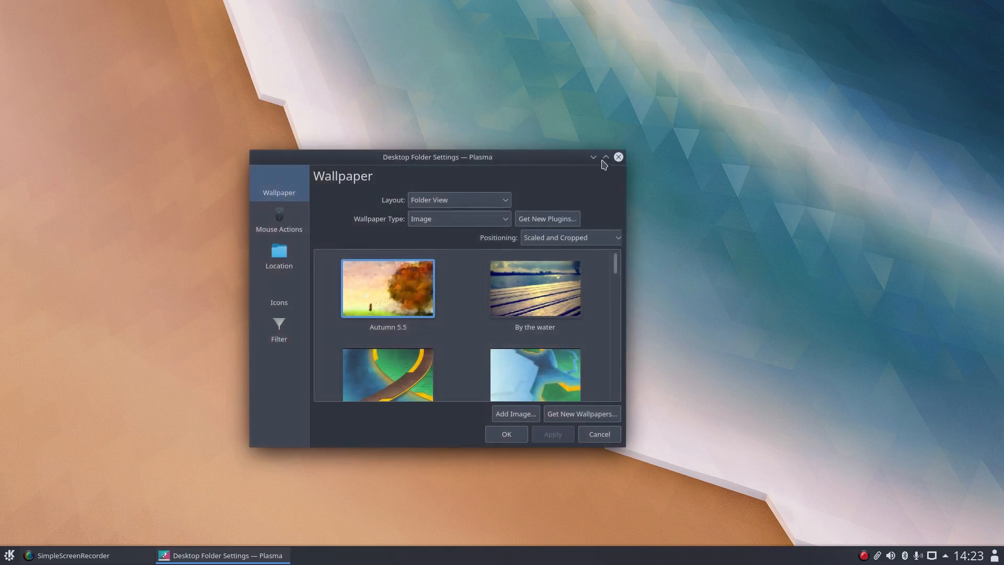
pyautogui.click(606, 157)
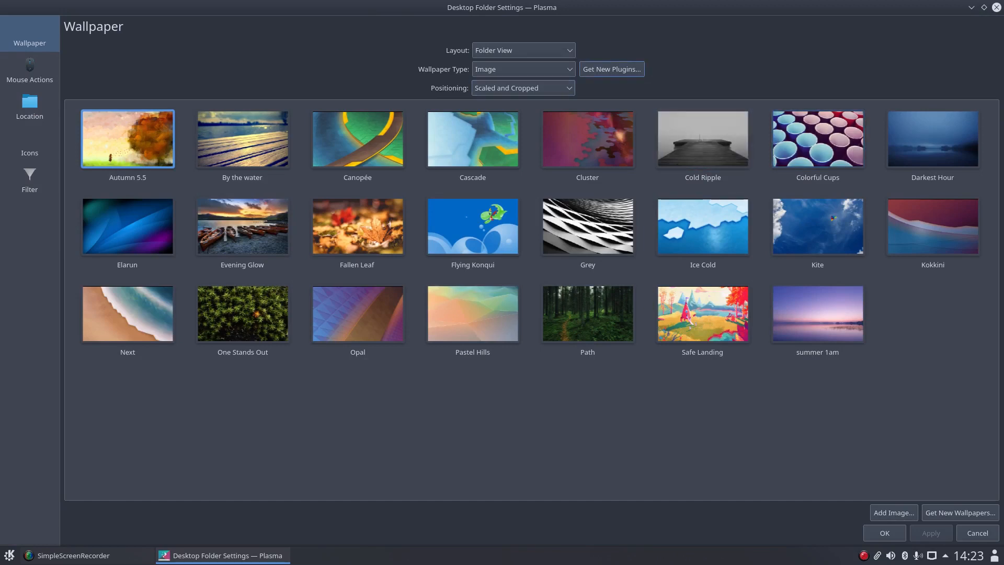
# - Set the wallpaper type to Picture of the Day with Unsplash Wallpapers as the provider, apply it and close the settings
pyautogui.click(524, 69)
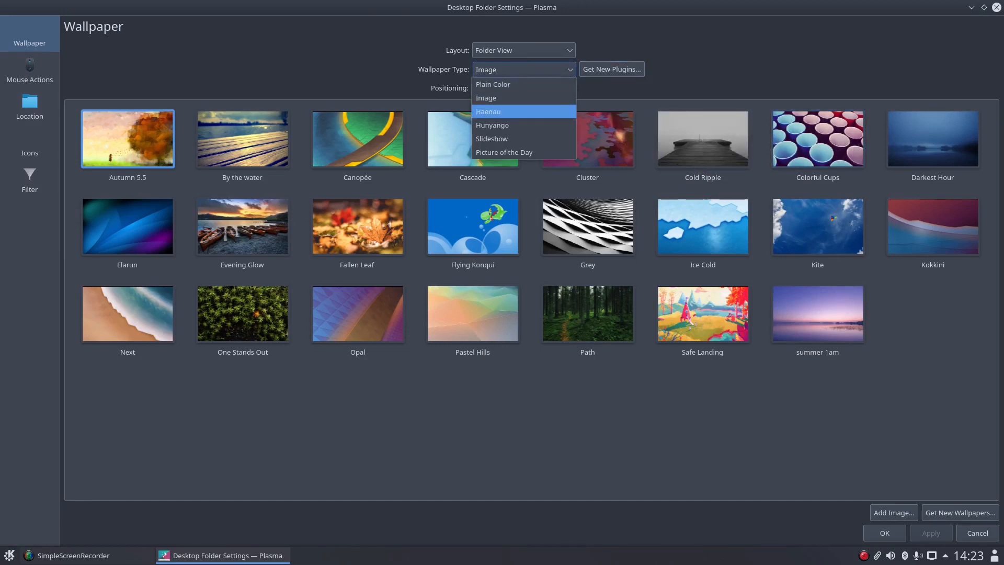
pyautogui.click(542, 153)
pyautogui.click(527, 88)
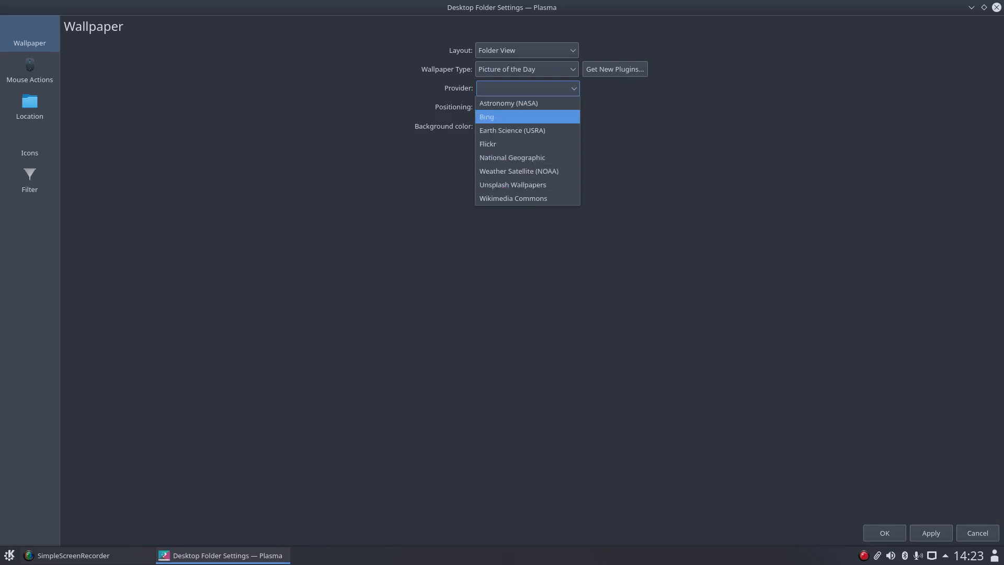
pyautogui.click(532, 187)
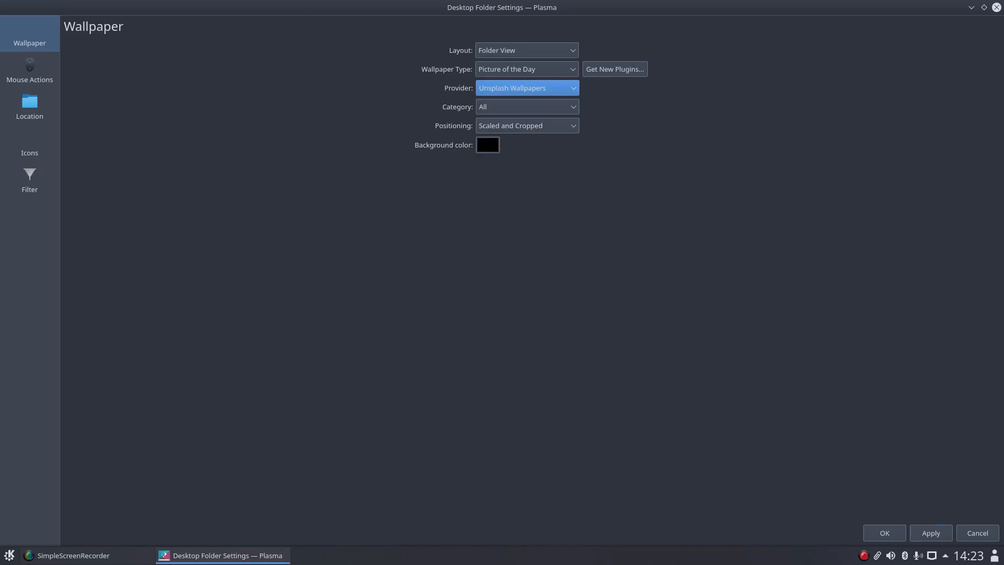
pyautogui.click(932, 533)
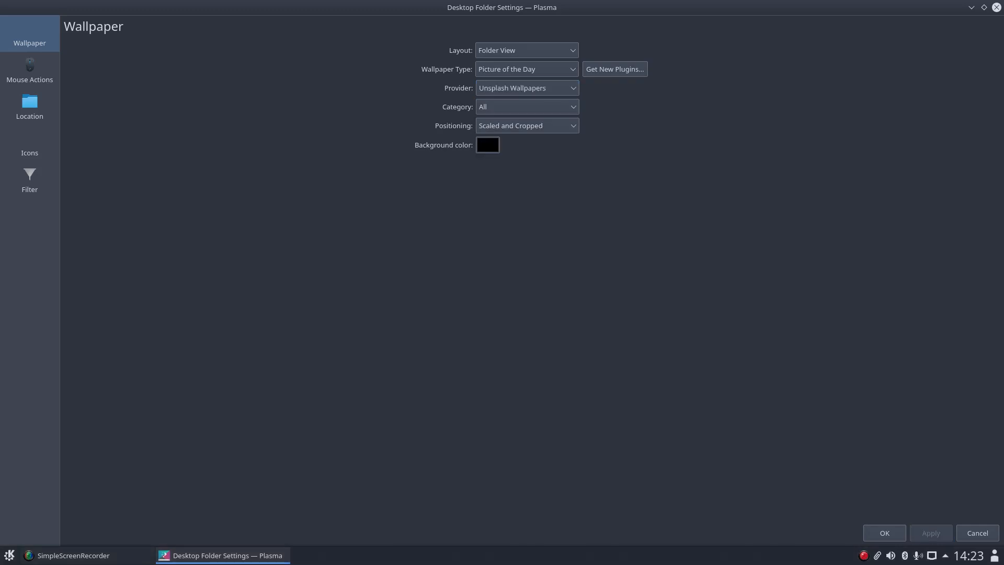
pyautogui.click(996, 7)
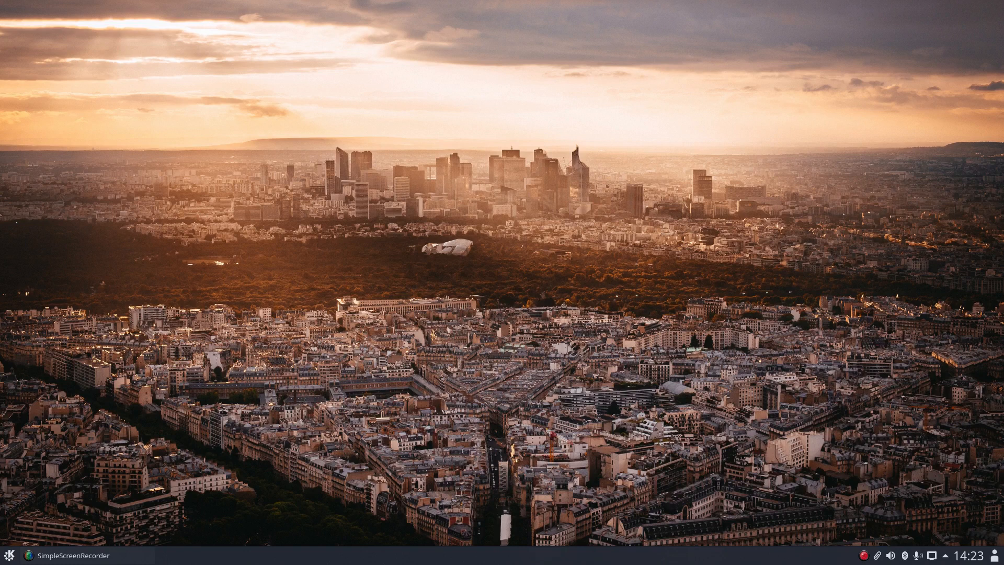
# - Look through the application launcher's Utilities, Office, Multimedia and Graphics categories to review the installed programs, and close it
pyautogui.click(8, 554)
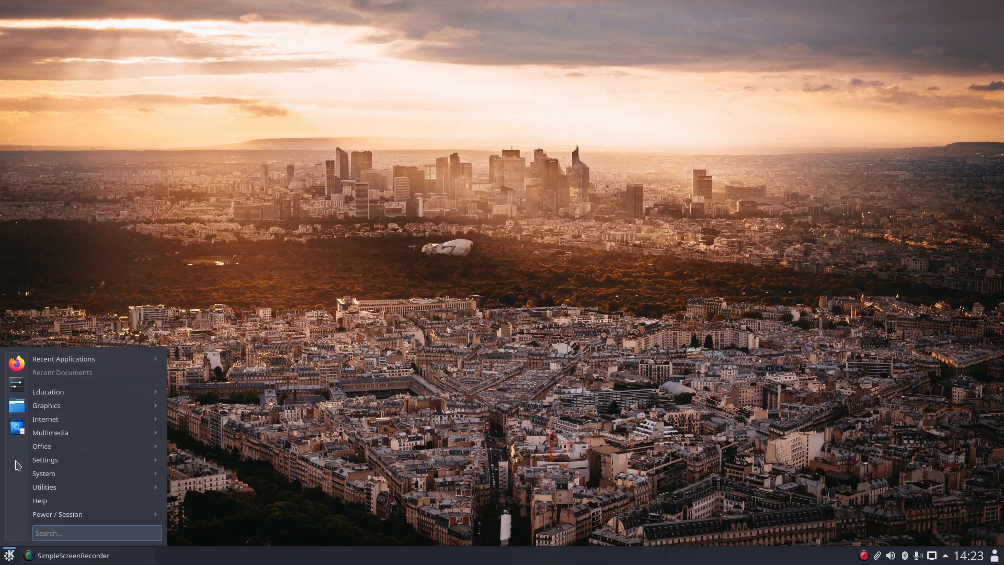
pyautogui.moveTo(94, 486)
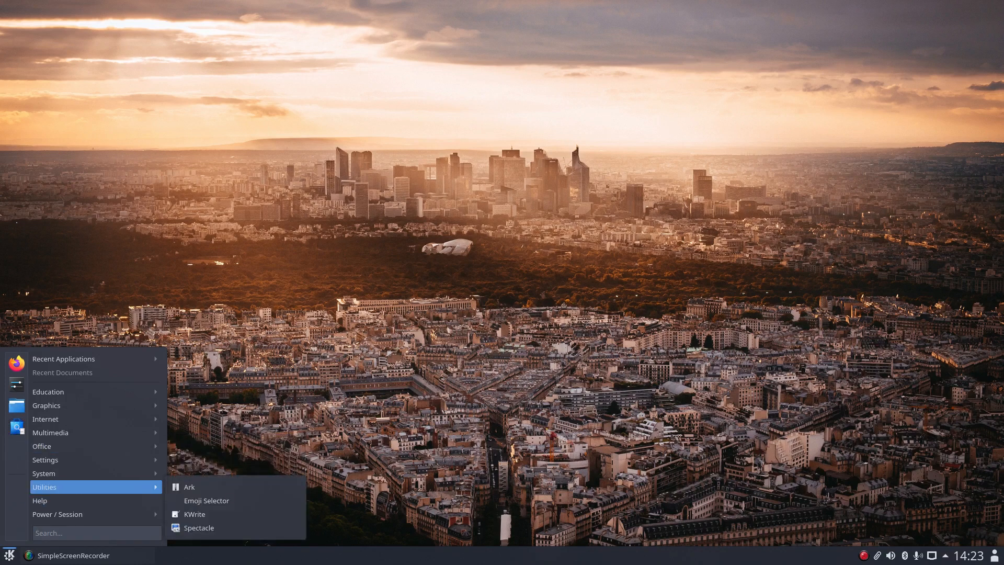
pyautogui.moveTo(94, 460)
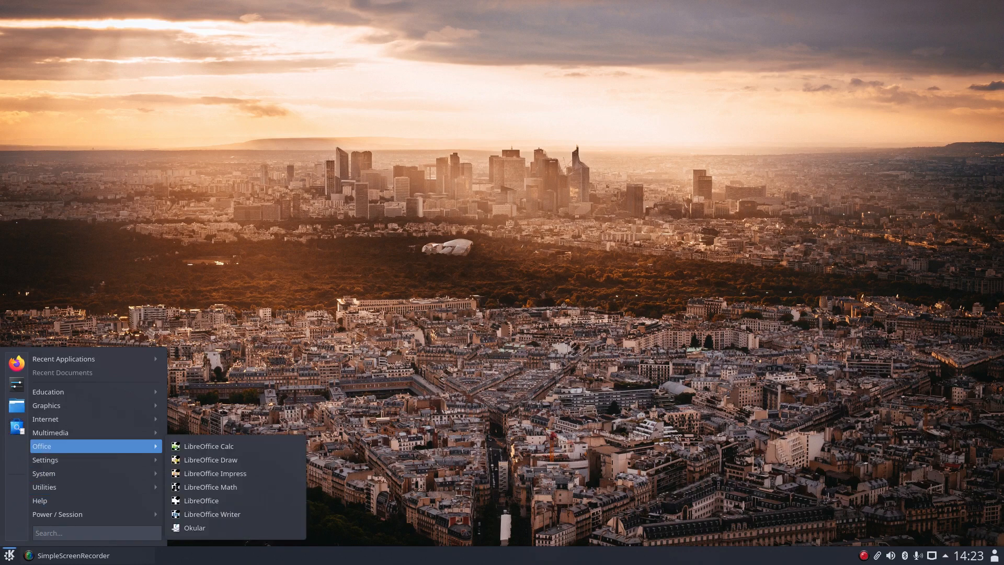
pyautogui.press('Up')
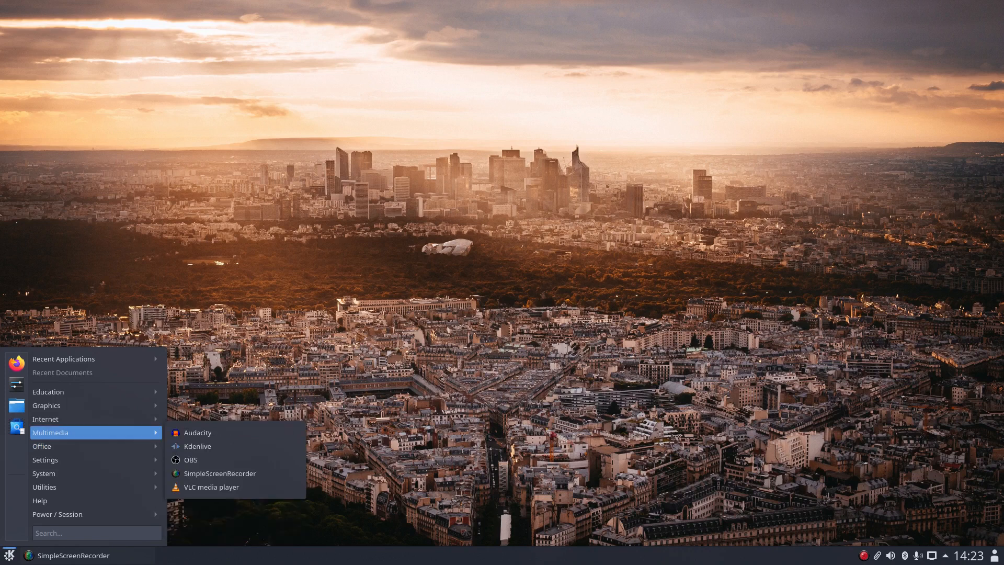
pyautogui.press('Up')
pyautogui.press('Up')
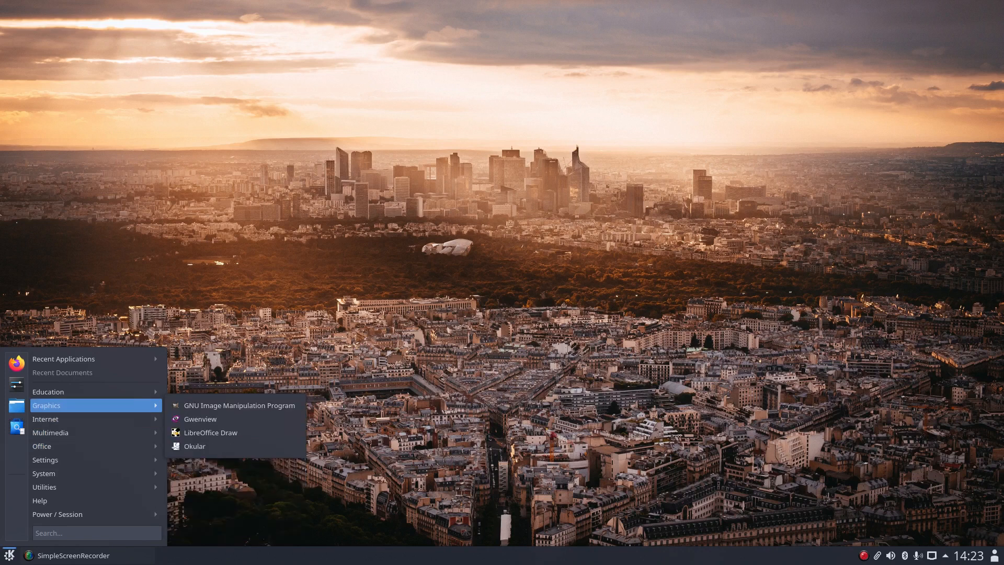
pyautogui.press('Up')
pyautogui.rightClick(591, 220)
pyautogui.moveTo(594, 222)
pyautogui.click(384, 201)
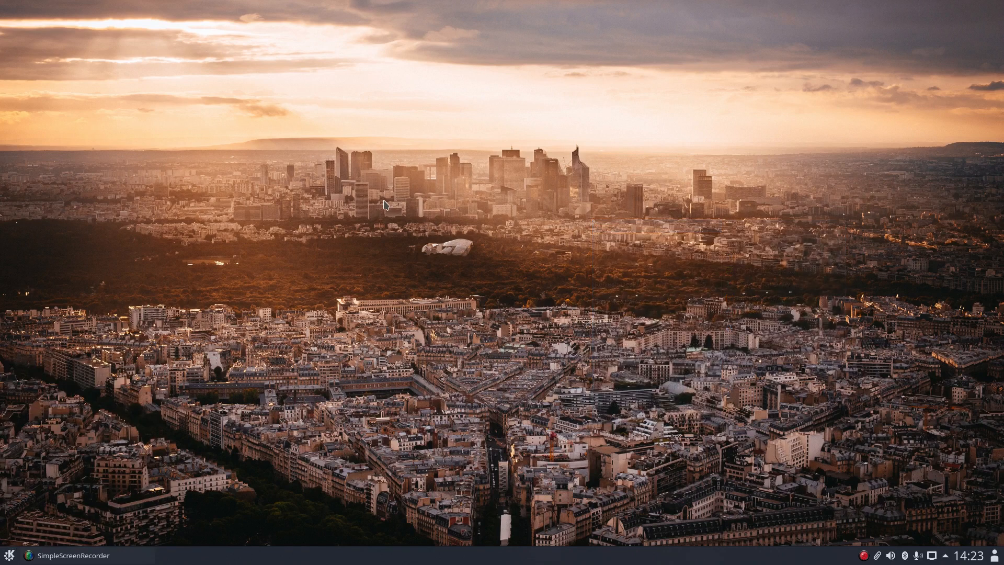
# - Find the System Load Viewer widget by searching for "sys" and add it to the panel beside the system tray
pyautogui.rightClick(170, 180)
pyautogui.click(206, 275)
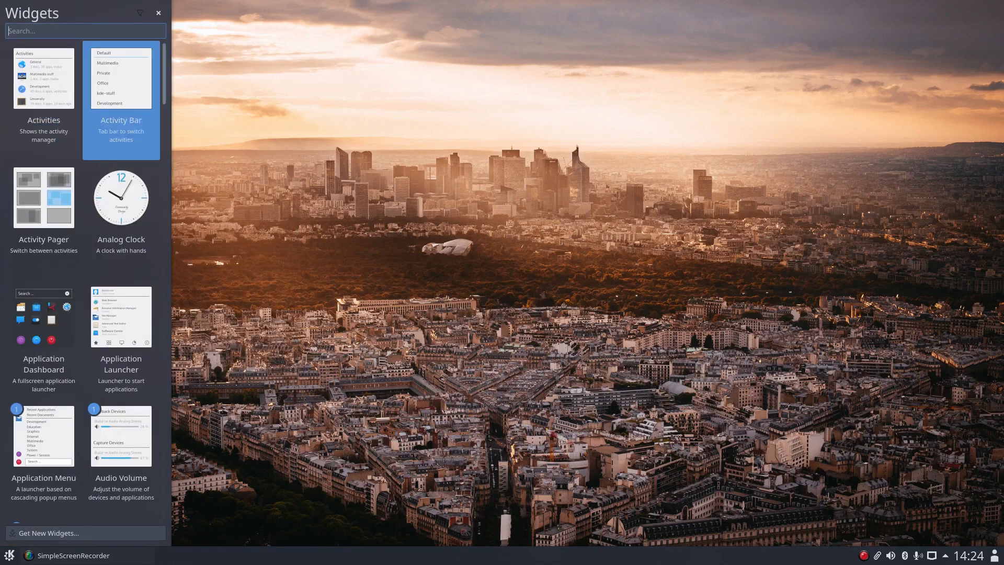
pyautogui.write('sys')
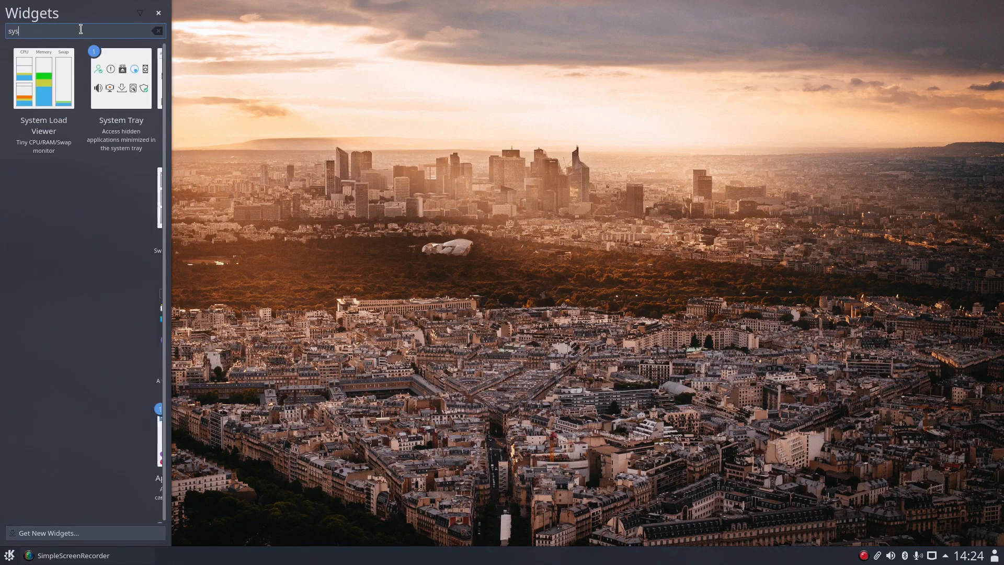
pyautogui.moveTo(44, 100); pyautogui.dragTo(837, 559)
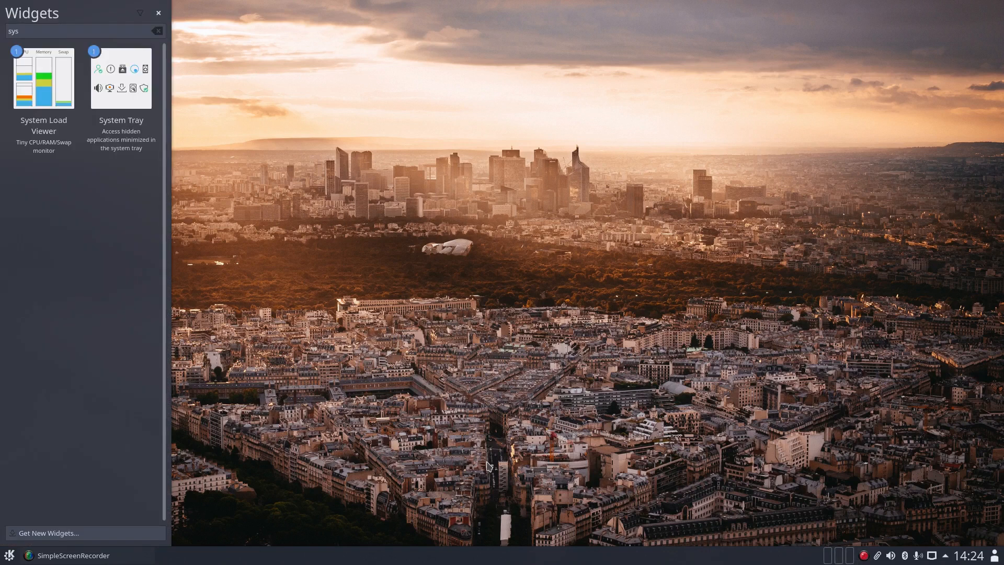
# - Find the Weather Report widget by searching for "wea", add it to the panel beside the load viewer and close the widget list
pyautogui.doubleClick(47, 30)
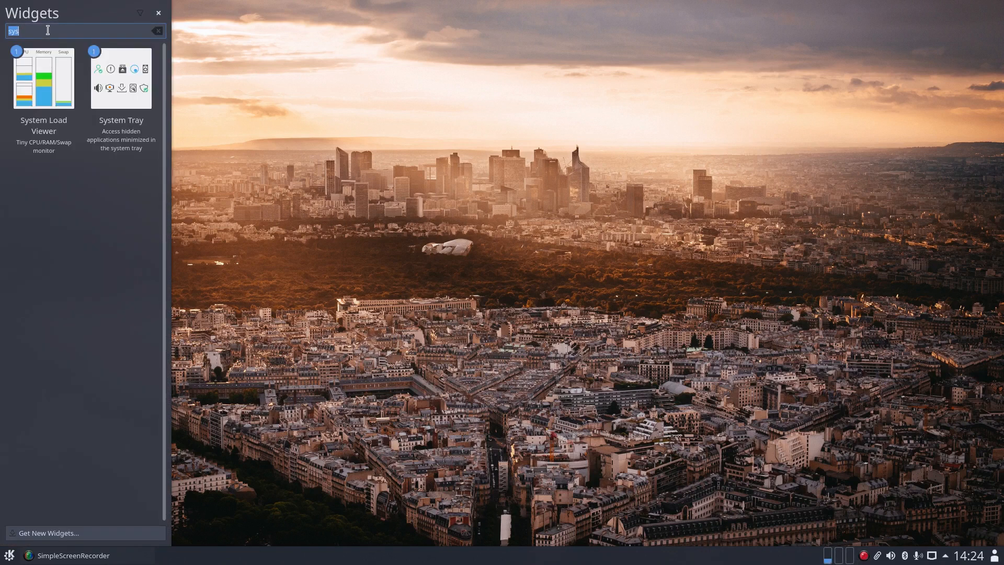
pyautogui.write('wea')
pyautogui.moveTo(44, 79); pyautogui.dragTo(808, 557)
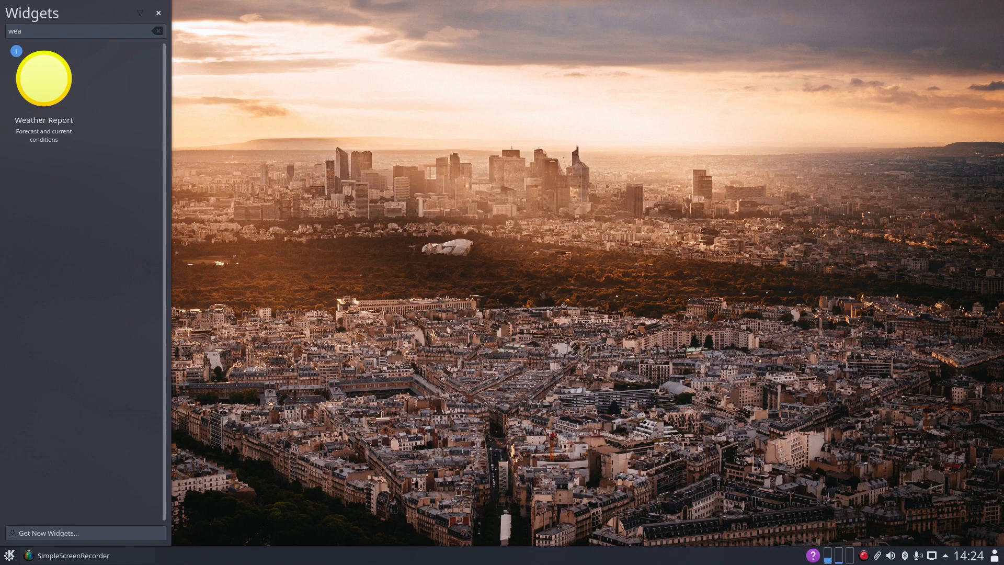
pyautogui.click(157, 12)
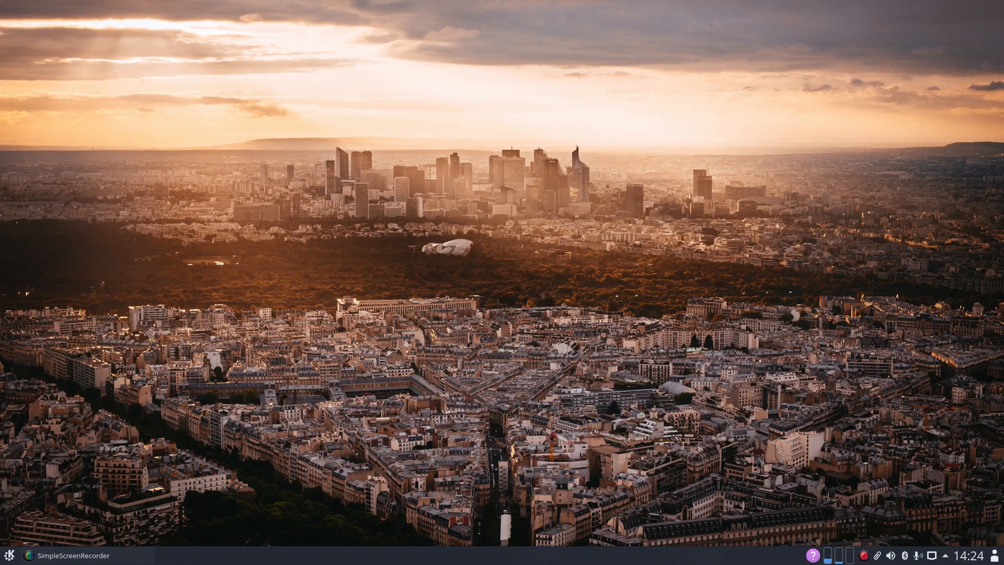
# - Set the Weather Report widget's station to Gouda, Netherlands (bbcukmet) and apply the change
pyautogui.rightClick(813, 555)
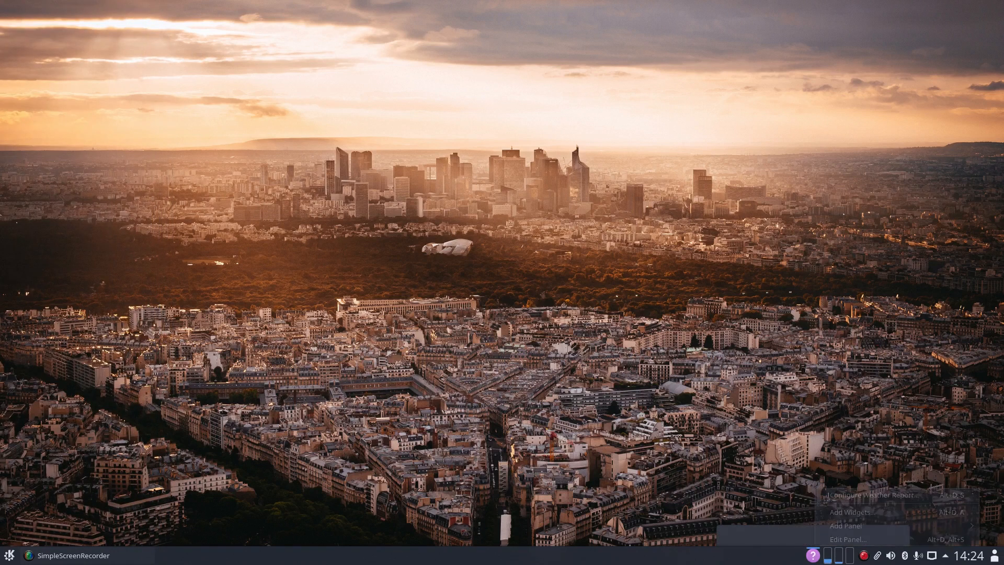
pyautogui.click(874, 494)
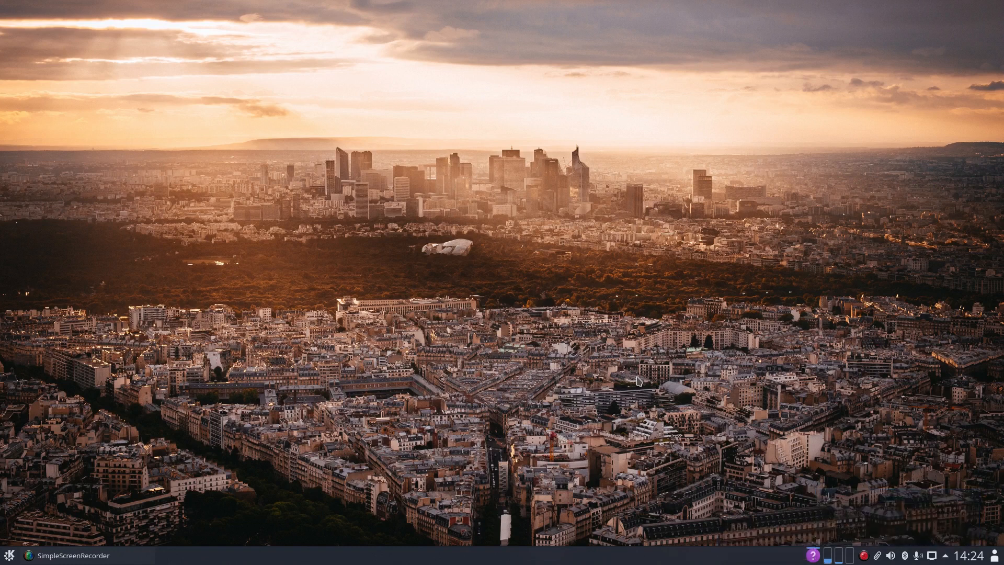
pyautogui.click(244, 51)
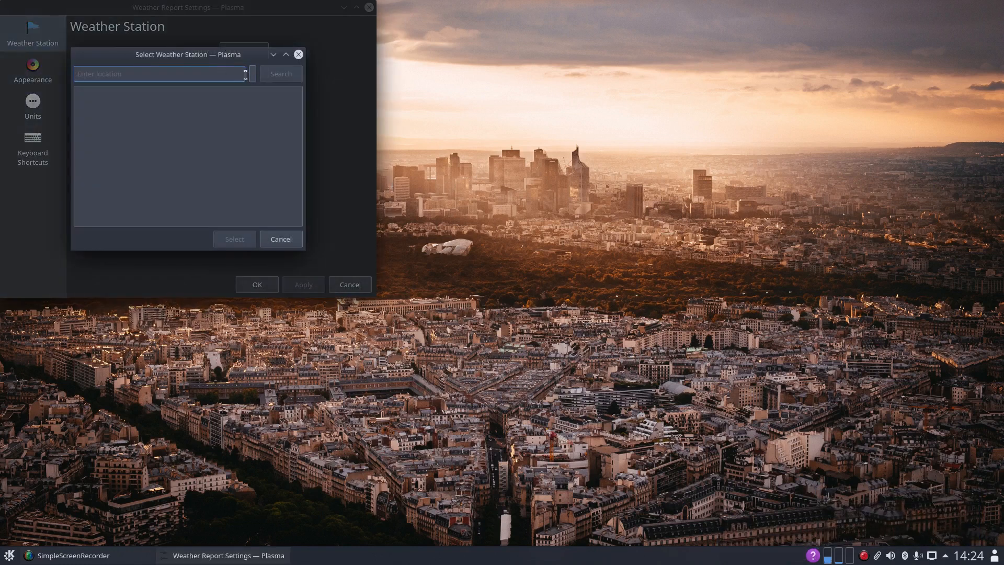
pyautogui.click(252, 74)
pyautogui.click(92, 90)
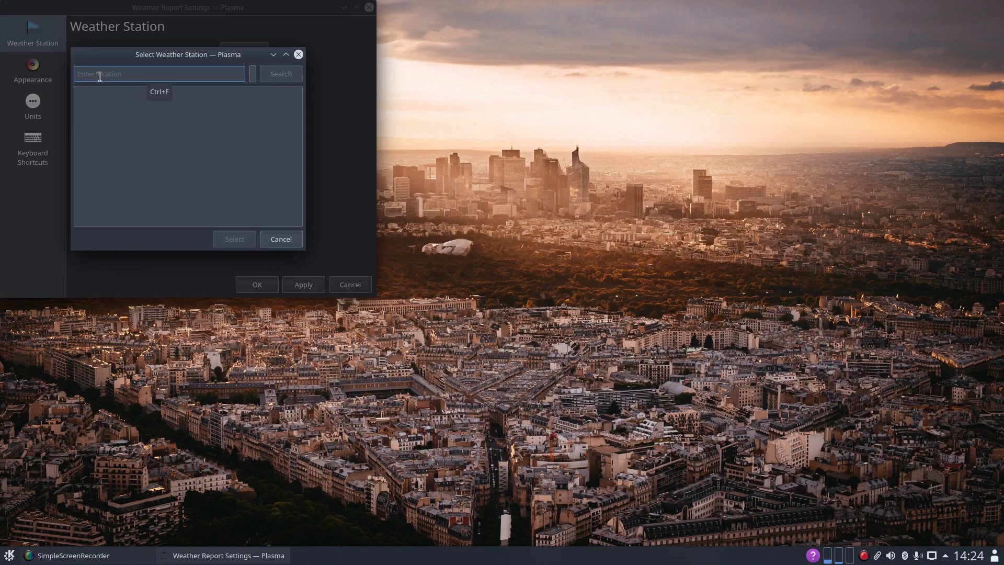
pyautogui.write('gouda')
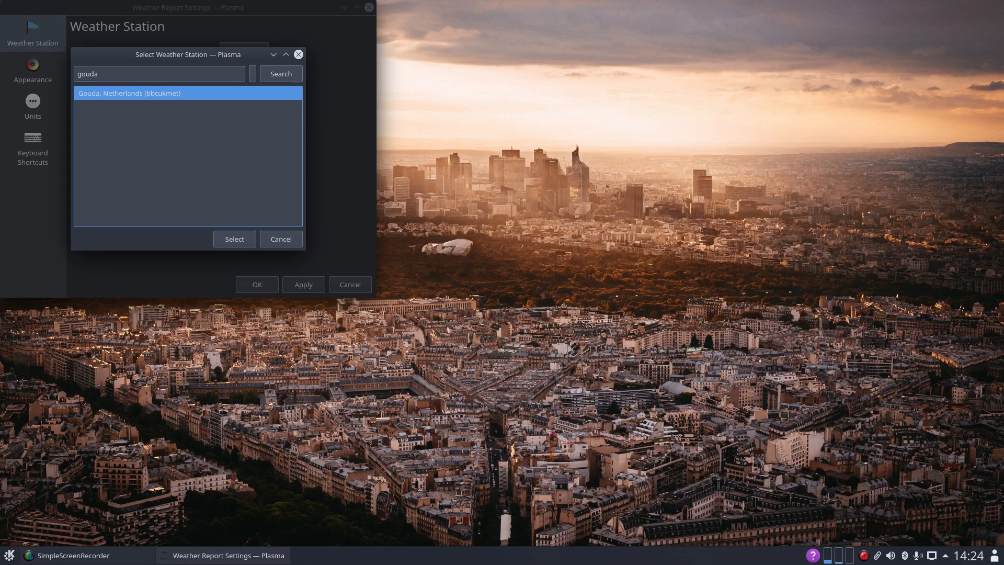
pyautogui.click(234, 239)
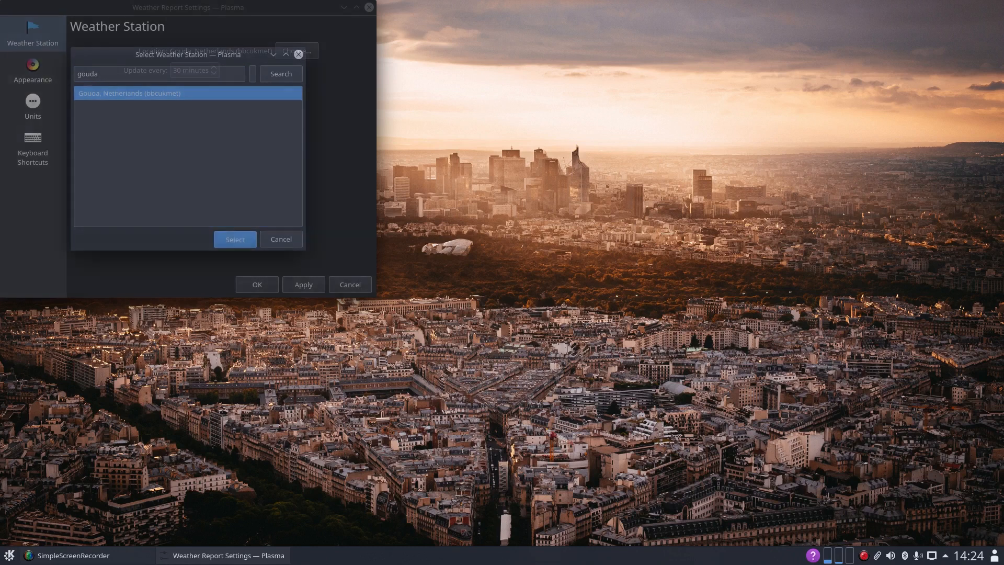
pyautogui.click(32, 71)
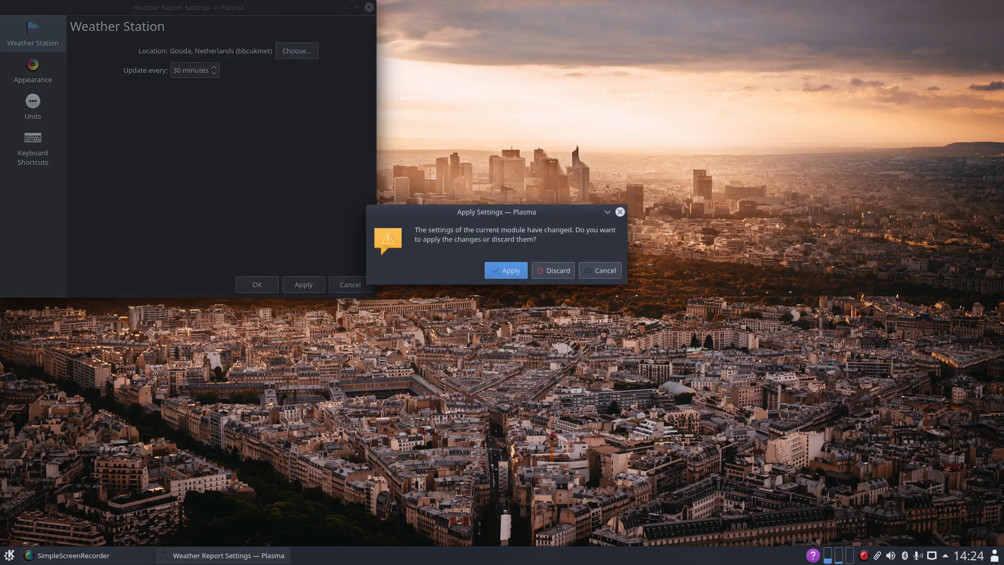
pyautogui.click(505, 270)
# - Show the temperature beside the weather widget icon, apply it, check the Units page and close the settings
pyautogui.click(239, 47)
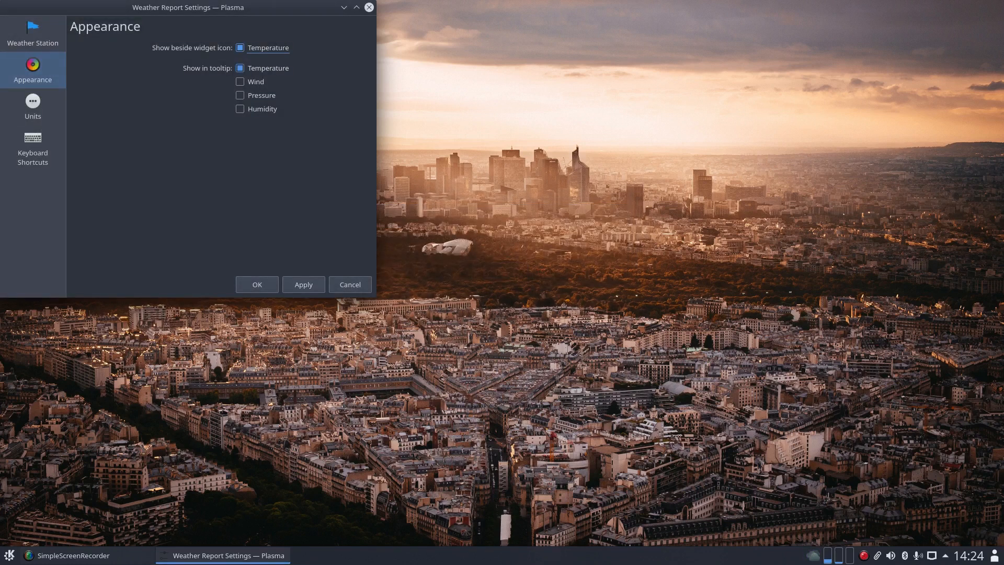
pyautogui.click(312, 286)
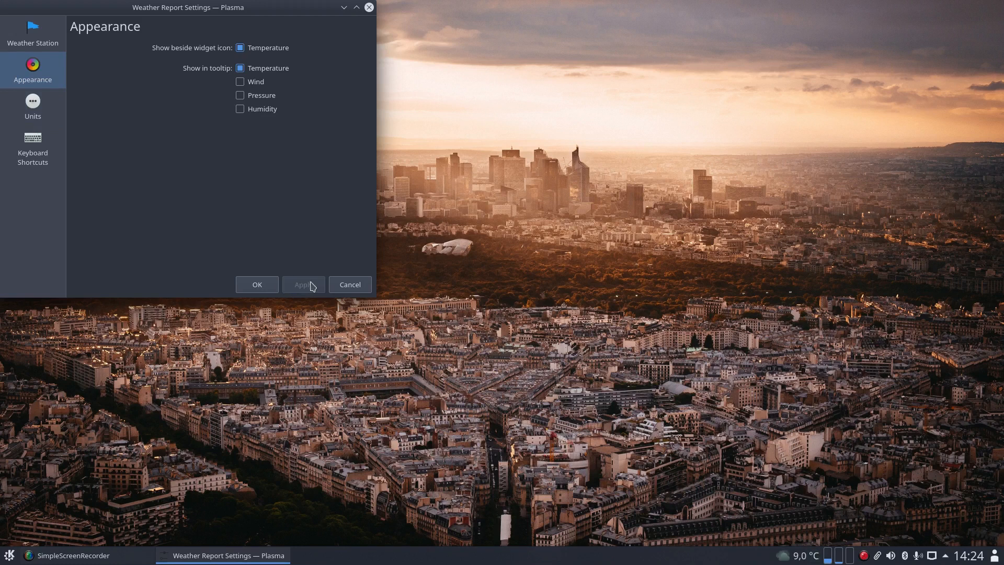
pyautogui.click(32, 108)
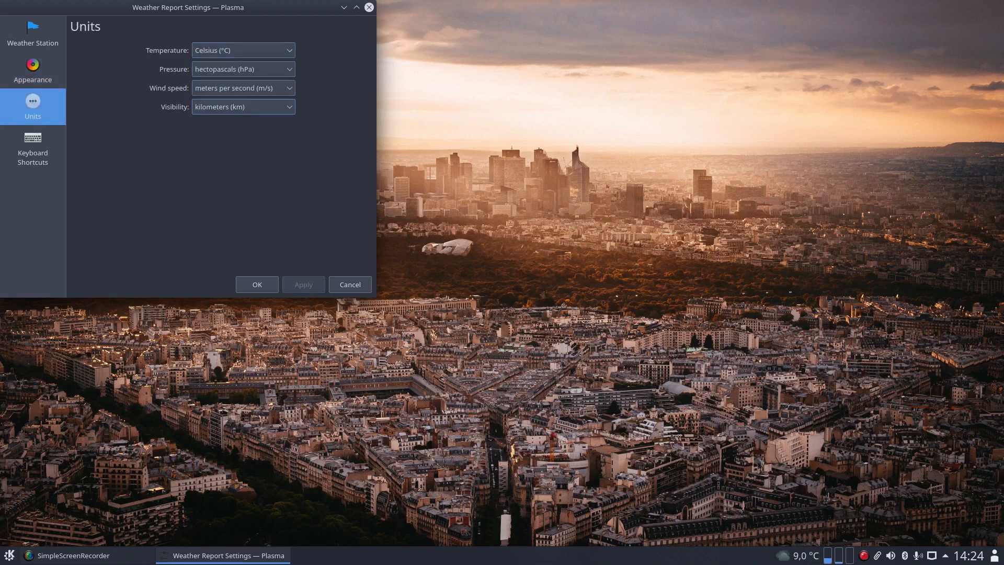
pyautogui.click(259, 285)
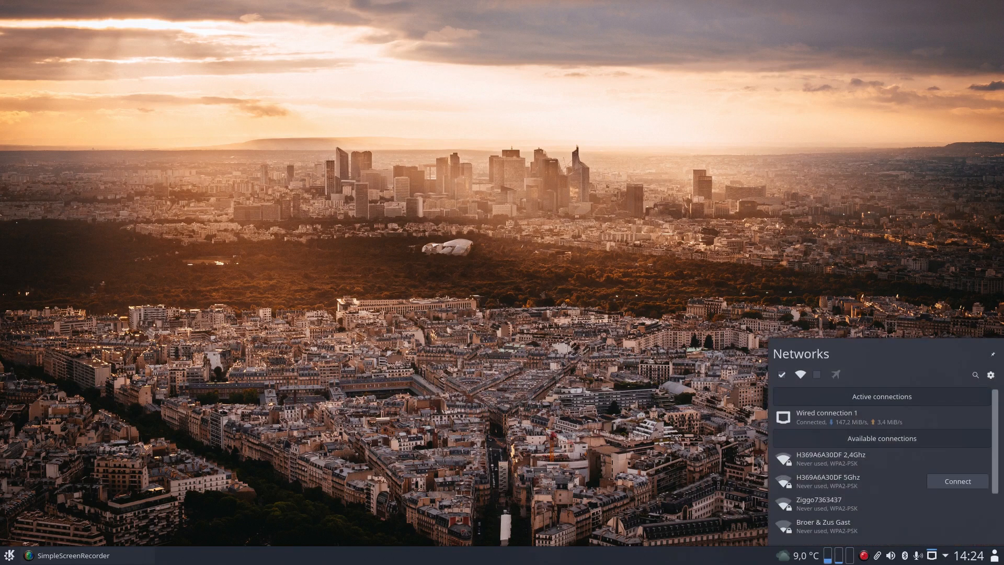
# - Connect to the 5Ghz Wi-Fi network by entering its password, and close the network list
pyautogui.click(957, 481)
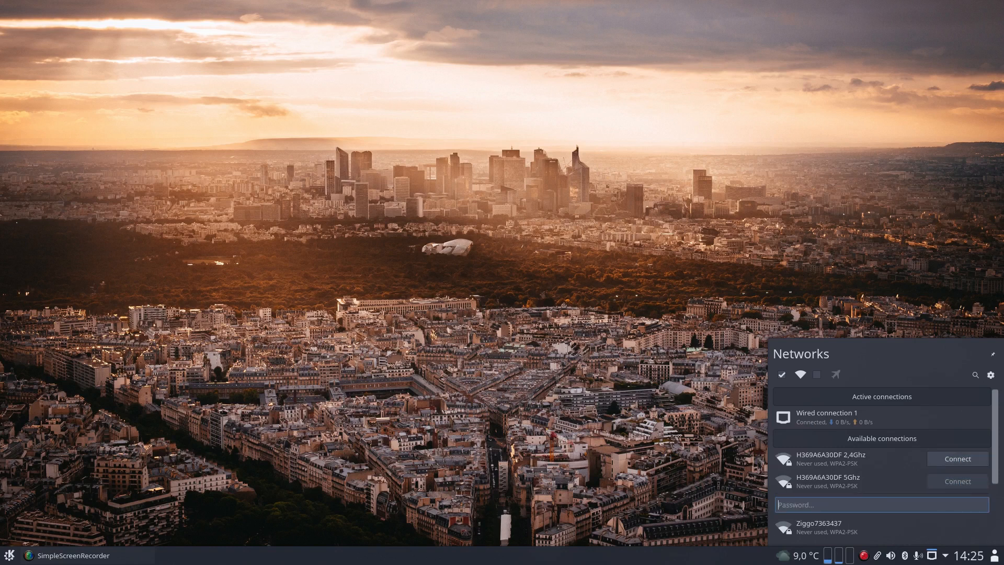
pyautogui.write('•••••••••••••')
pyautogui.click(954, 481)
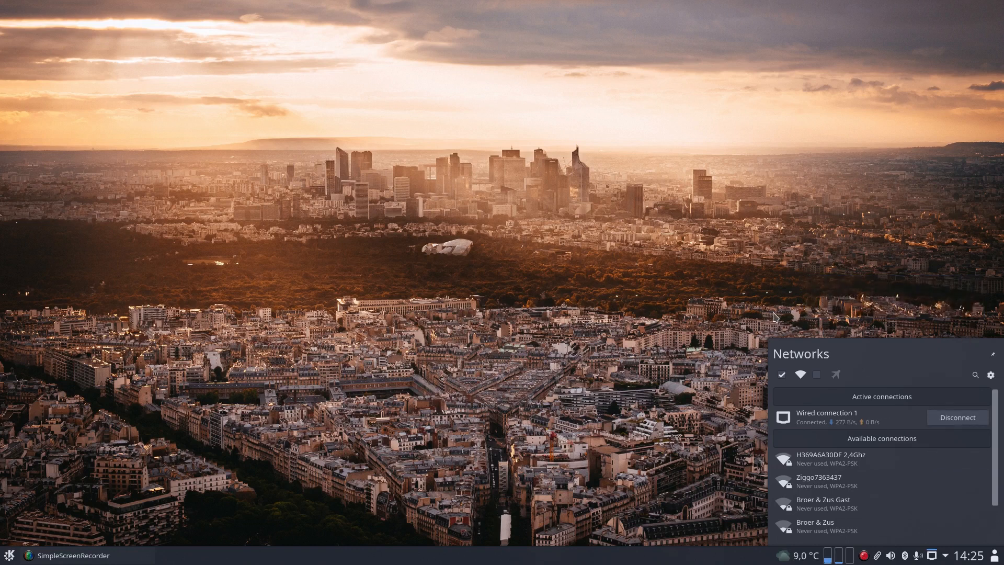
pyautogui.click(750, 273)
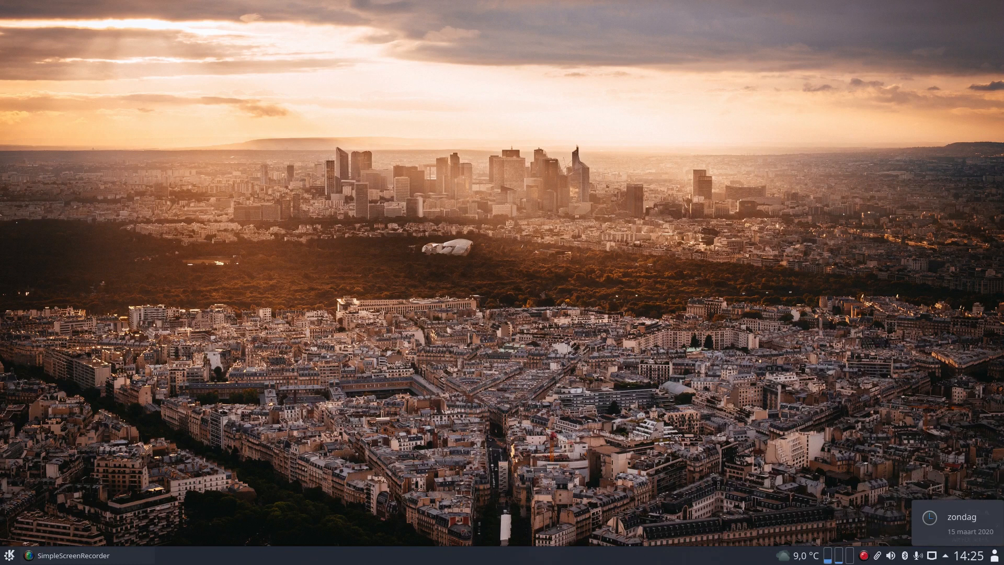
# - Open the Digital Clock settings from the panel clock
pyautogui.rightClick(969, 555)
pyautogui.press('Up')
pyautogui.press('Up')
pyautogui.press('Up')
pyautogui.press('Up')
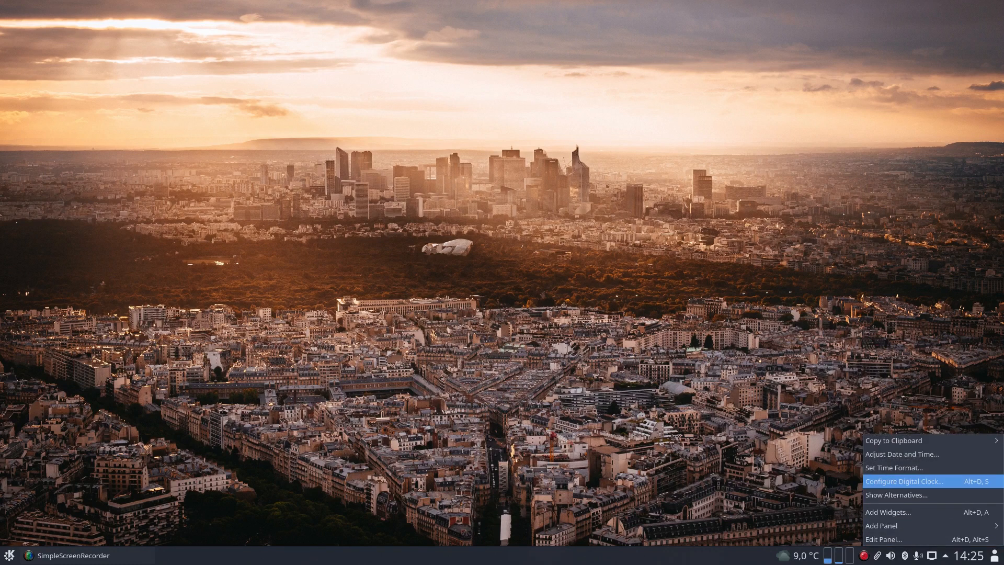
pyautogui.press('Up')
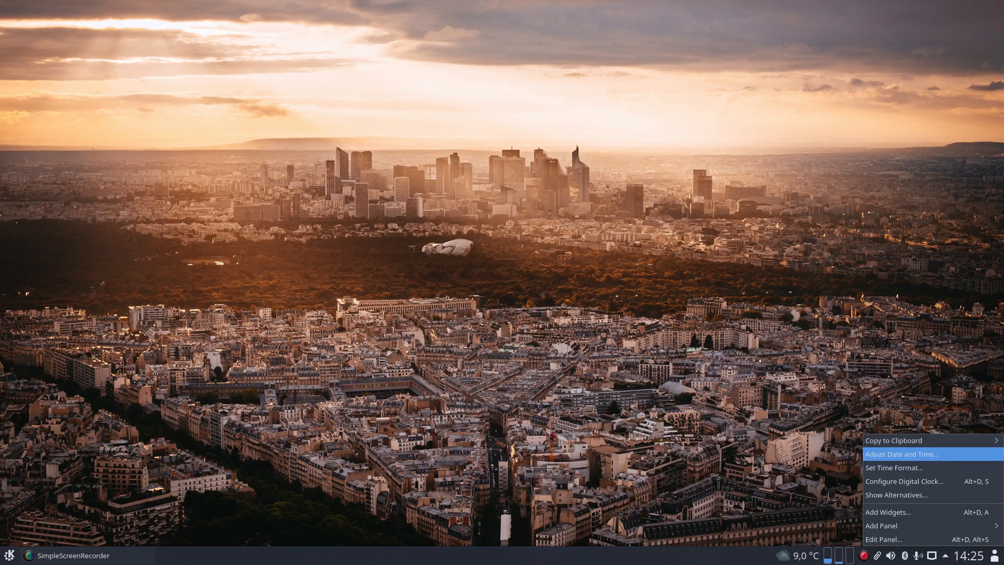
pyautogui.press('Down')
pyautogui.press('Down')
pyautogui.press('Down')
pyautogui.press('Up')
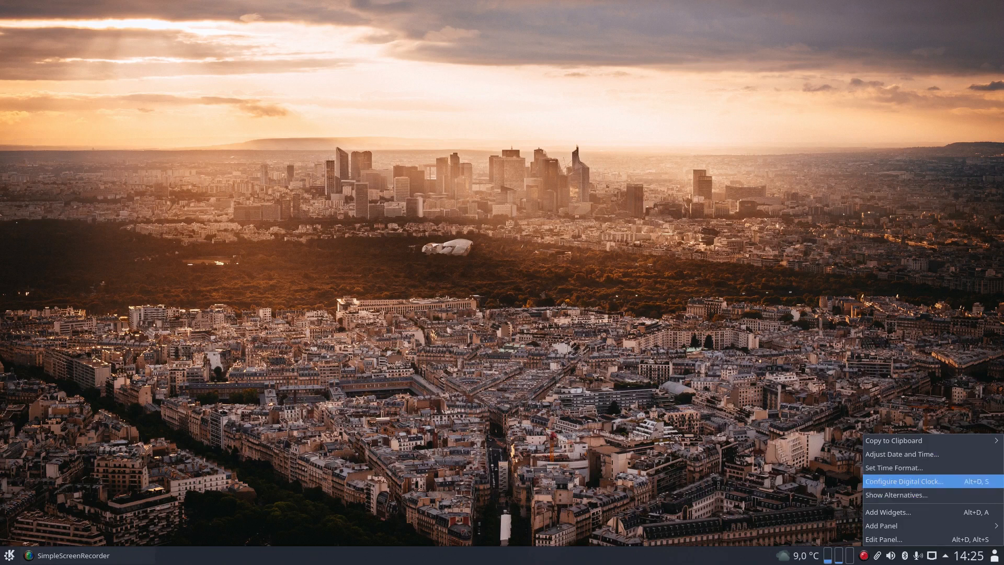
pyautogui.press('Return')
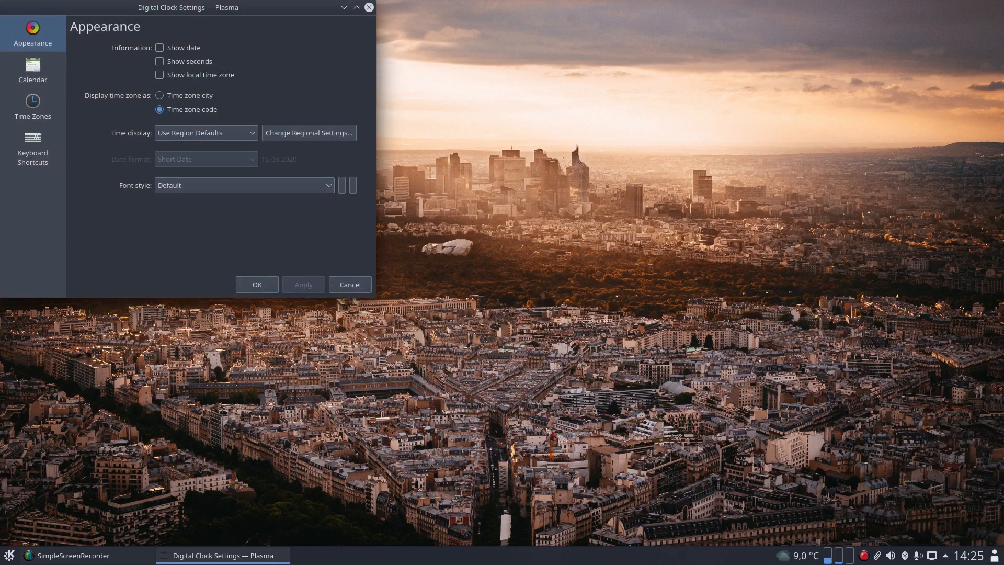
# - Show the date on the panel clock and week numbers in its calendar, applying each change
pyautogui.press('space')
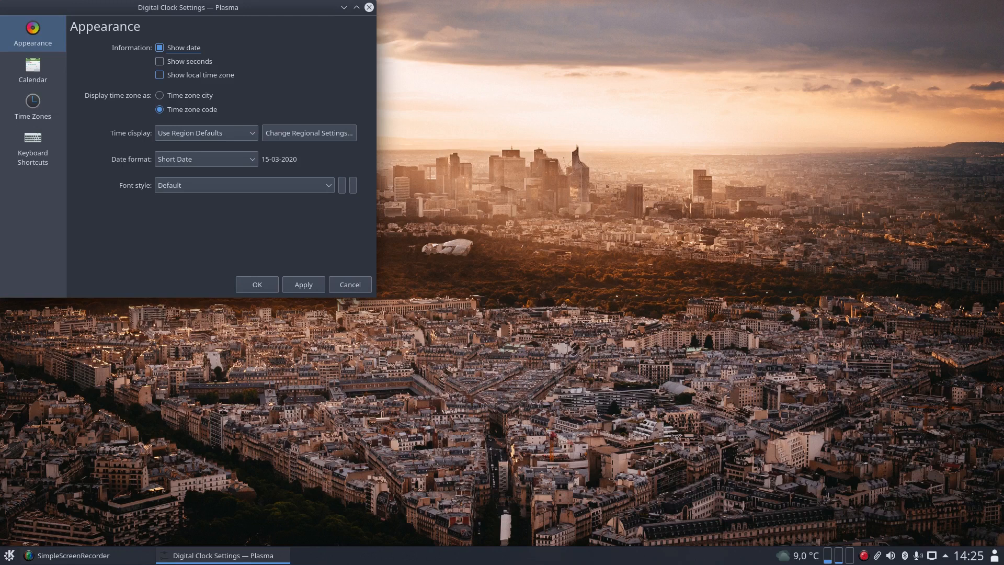
pyautogui.click(306, 285)
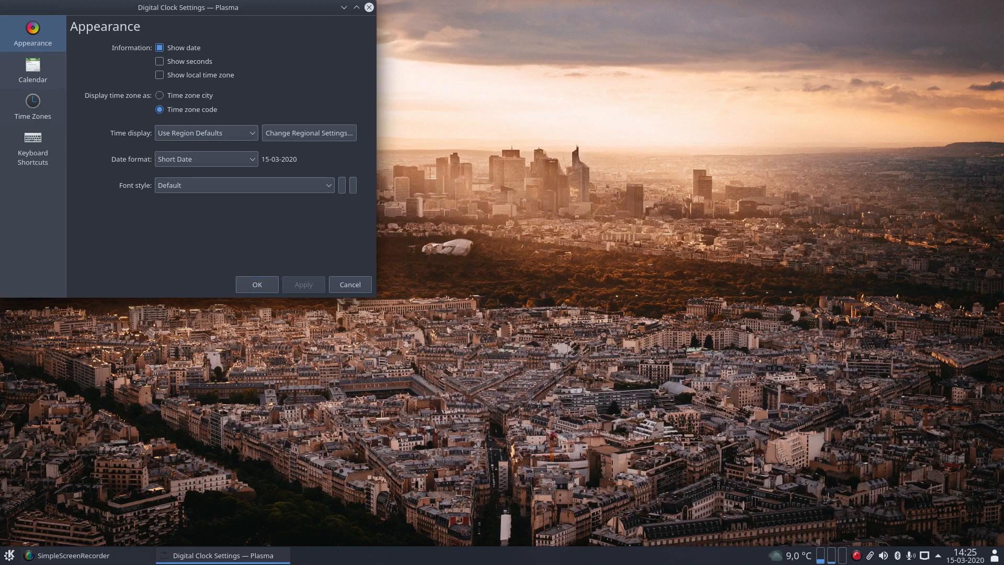
pyautogui.click(33, 71)
pyautogui.click(215, 48)
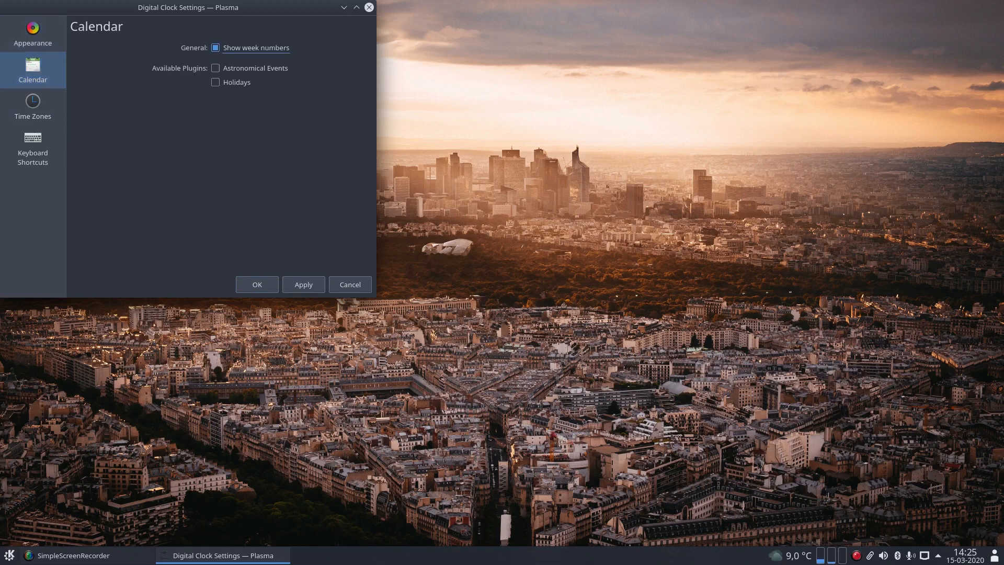
pyautogui.click(300, 285)
# - Enable the Holidays calendar plugin, apply it, and open the list of holiday regions
pyautogui.click(216, 82)
pyautogui.click(303, 284)
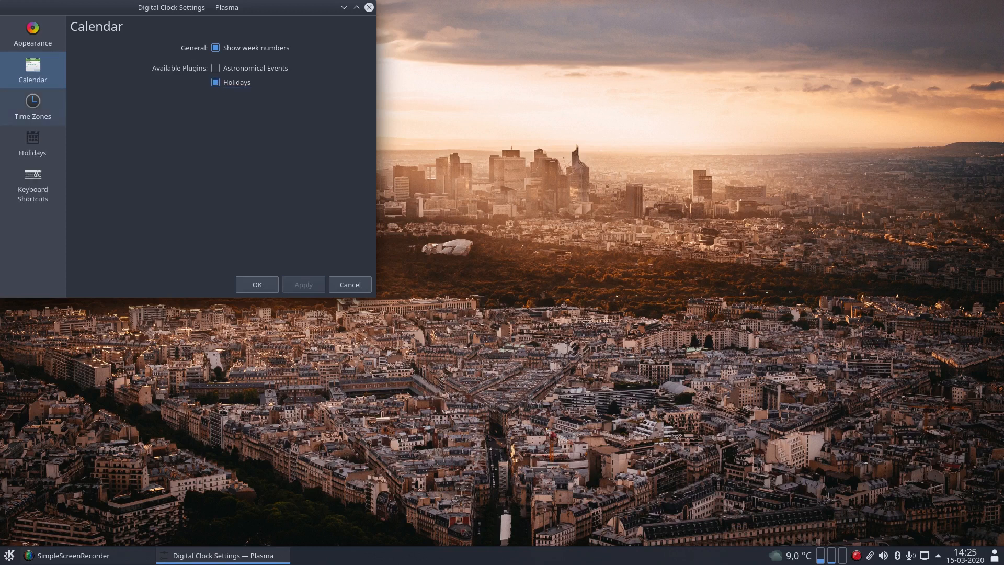
pyautogui.click(32, 108)
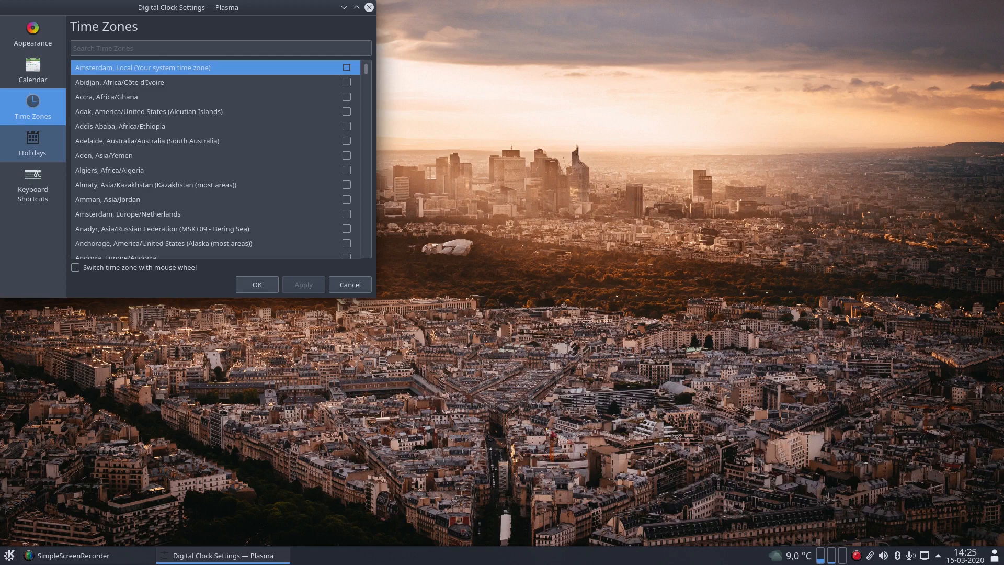
pyautogui.click(32, 142)
# - Try searching the holiday regions for "nl" and "du"
pyautogui.click(92, 53)
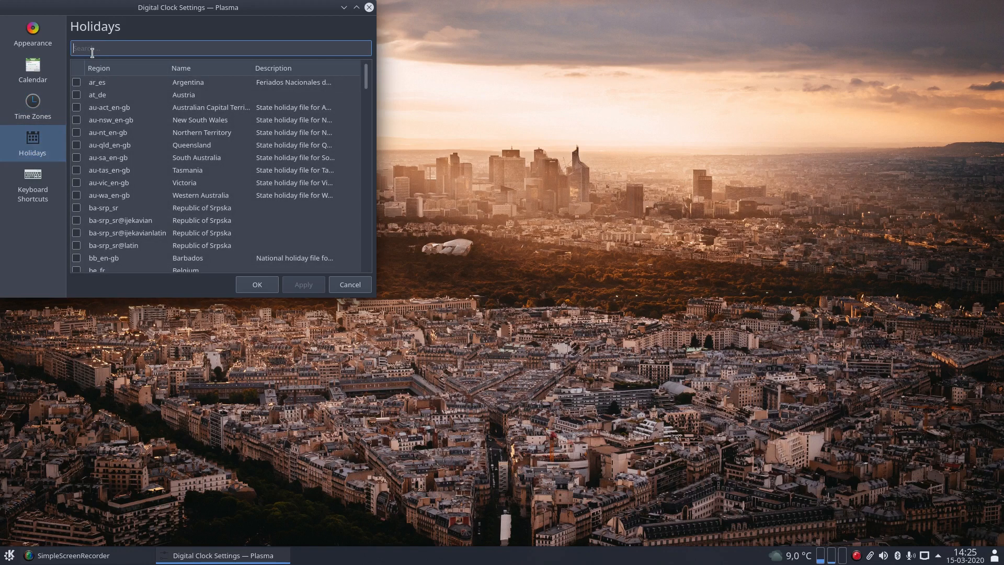
pyautogui.write('fi')
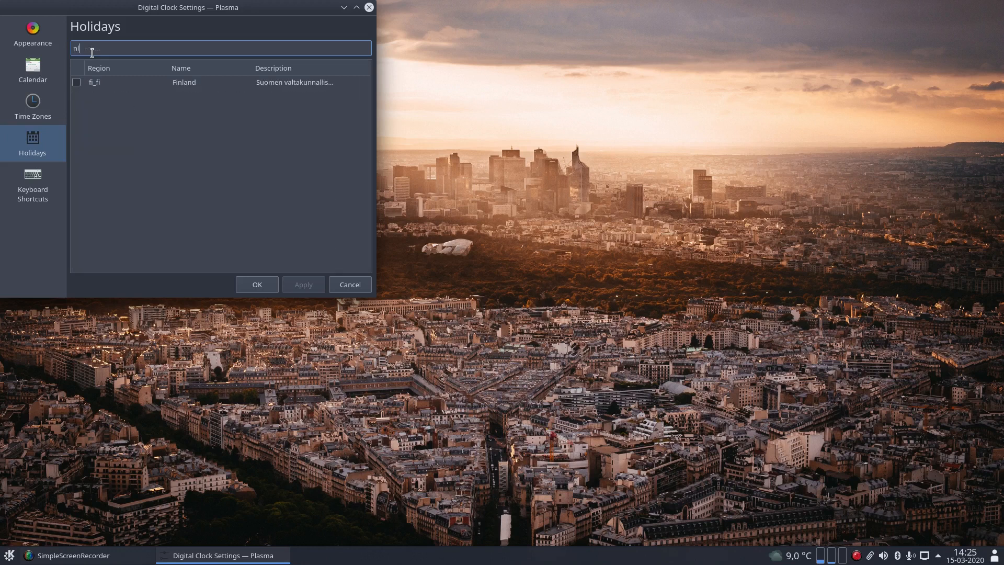
pyautogui.press('BackSpace')
pyautogui.press('BackSpace')
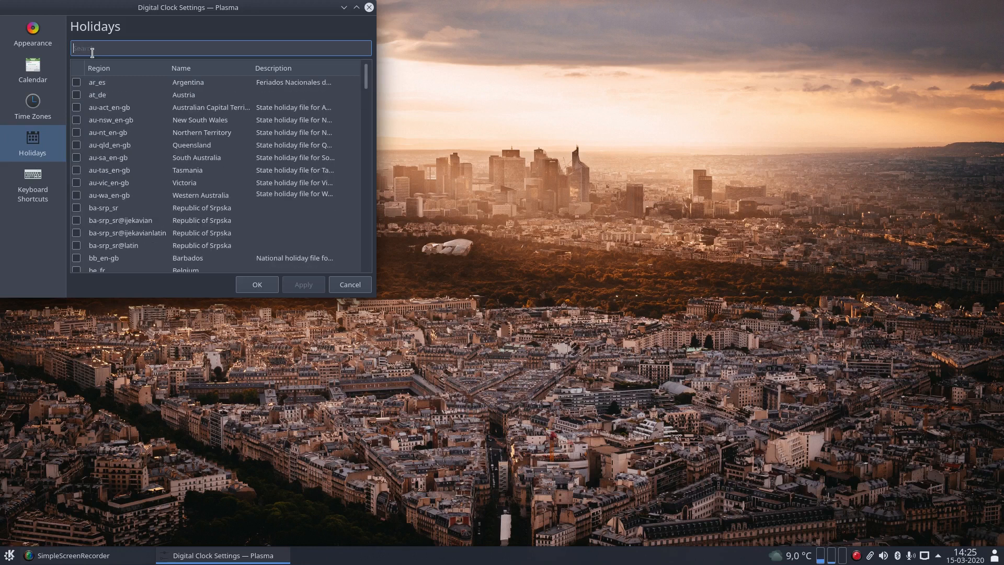
pyautogui.write('du')
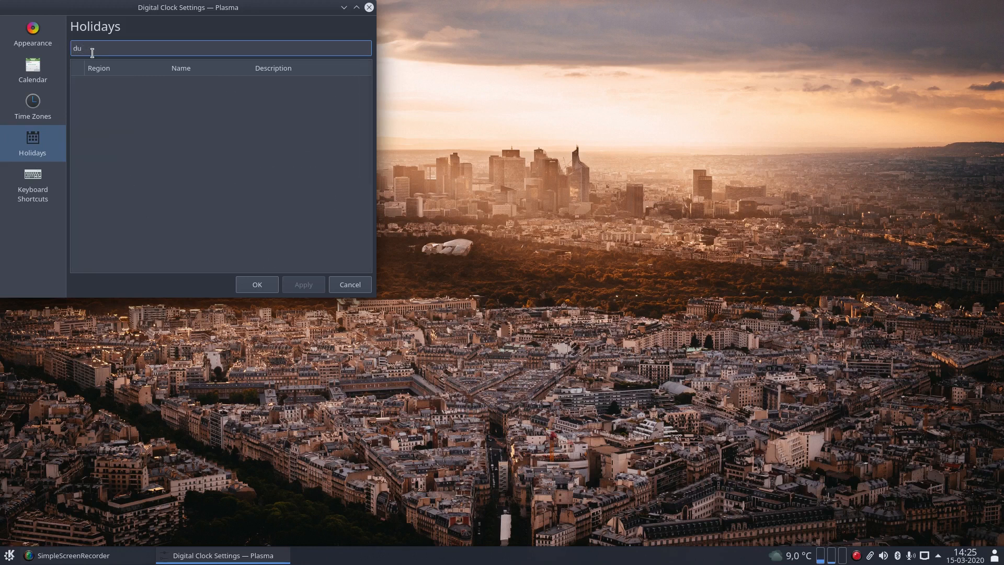
pyautogui.press('BackSpace')
pyautogui.press('BackSpace')
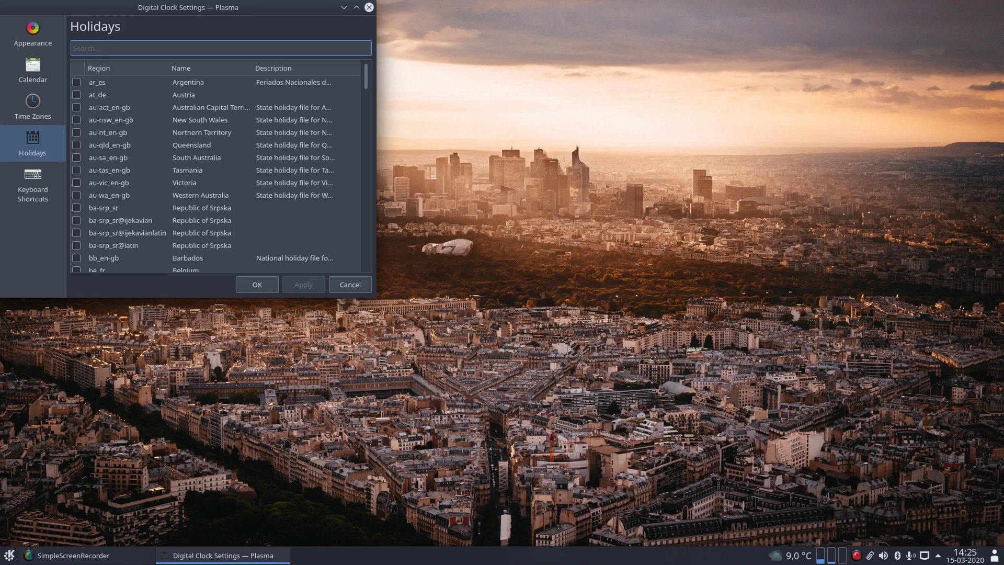
# - Select the Netherlands (nl_nl) holiday region and save the clock settings
pyautogui.scroll(-10, 215, 173)
pyautogui.scroll(-3, 215, 173)
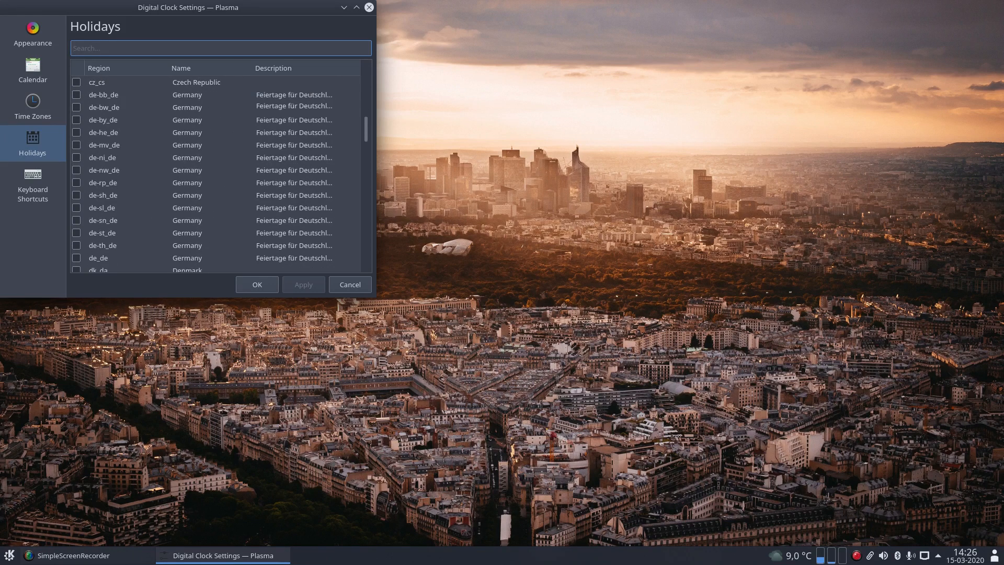
pyautogui.scroll(-12, 215, 172)
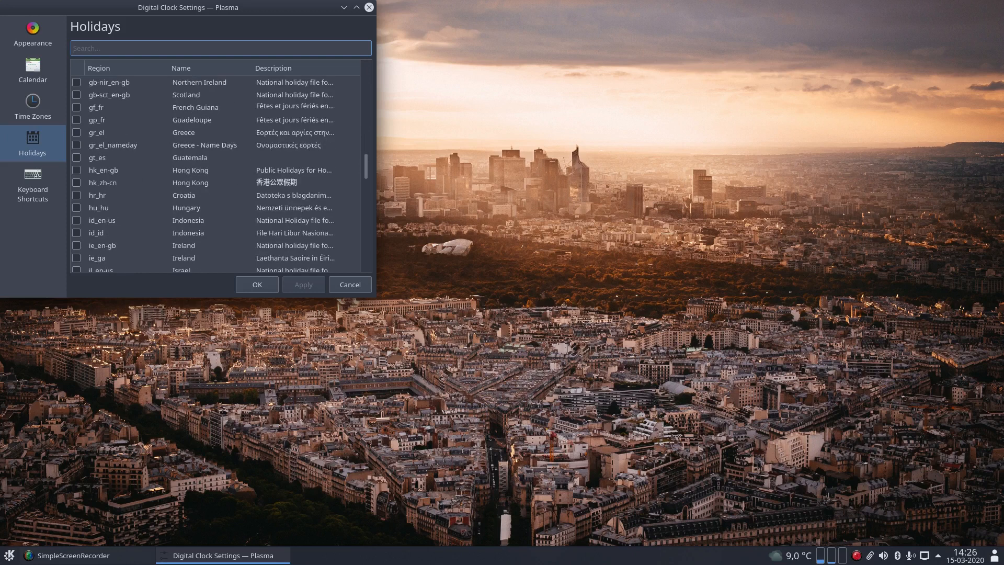
pyautogui.scroll(-10, 215, 173)
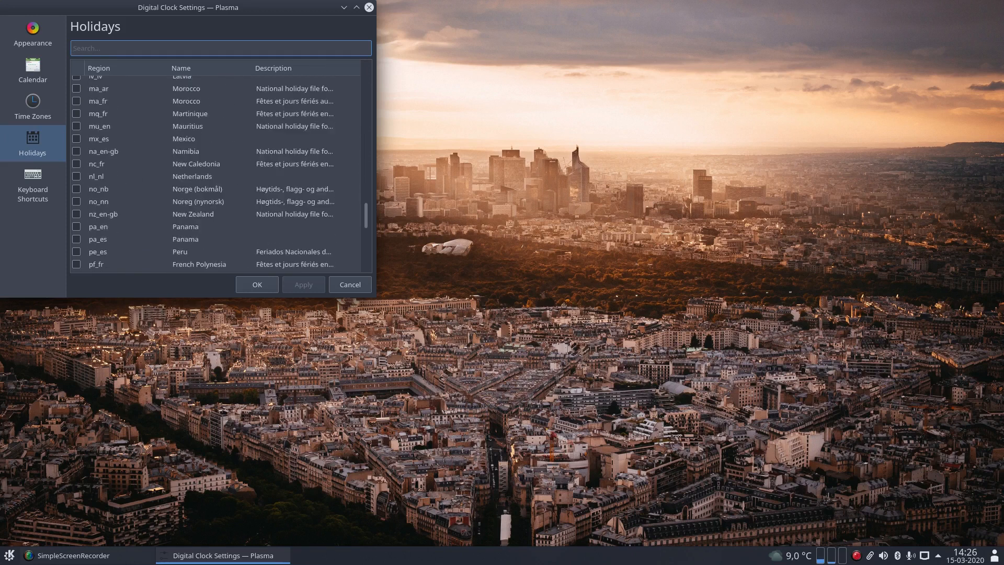
pyautogui.click(76, 176)
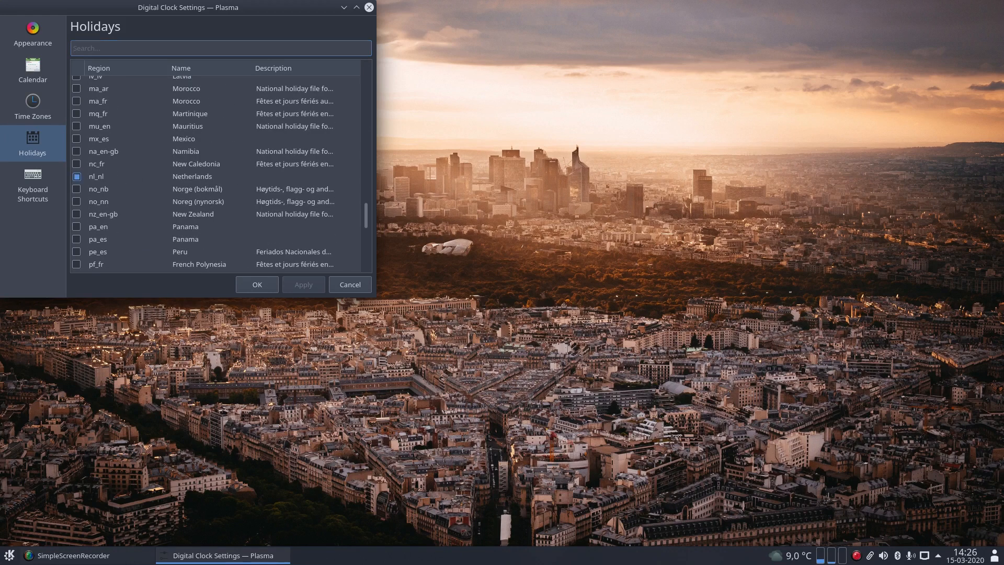
pyautogui.click(304, 285)
pyautogui.click(256, 284)
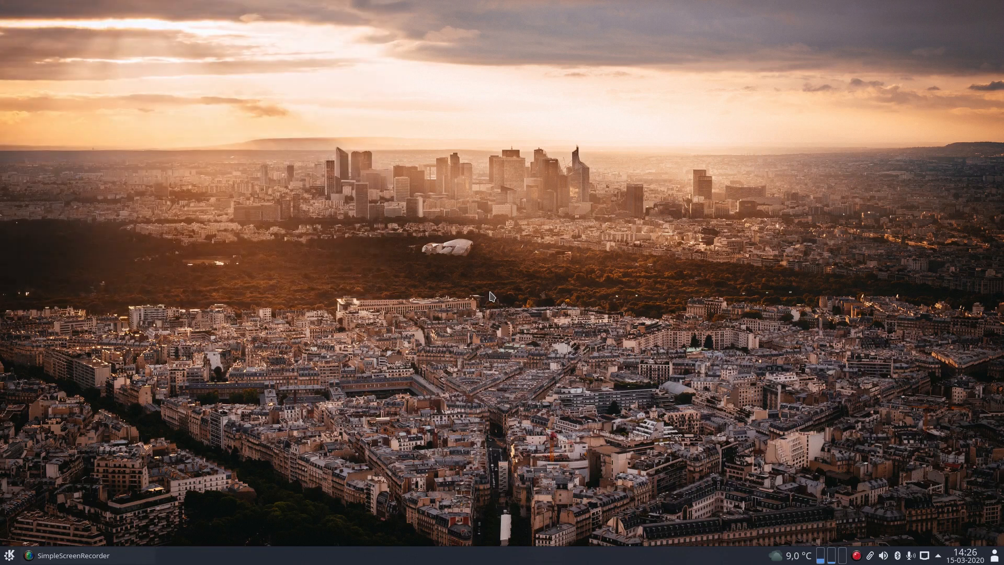
# - View the clock's calendar with its week numbers and holiday markers, and close it
pyautogui.click(965, 555)
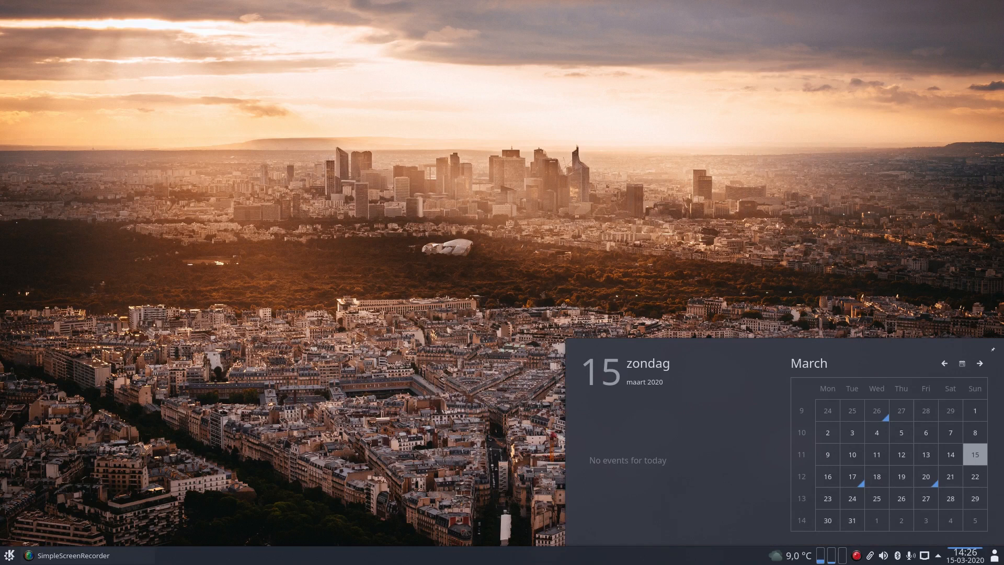
pyautogui.press('Escape')
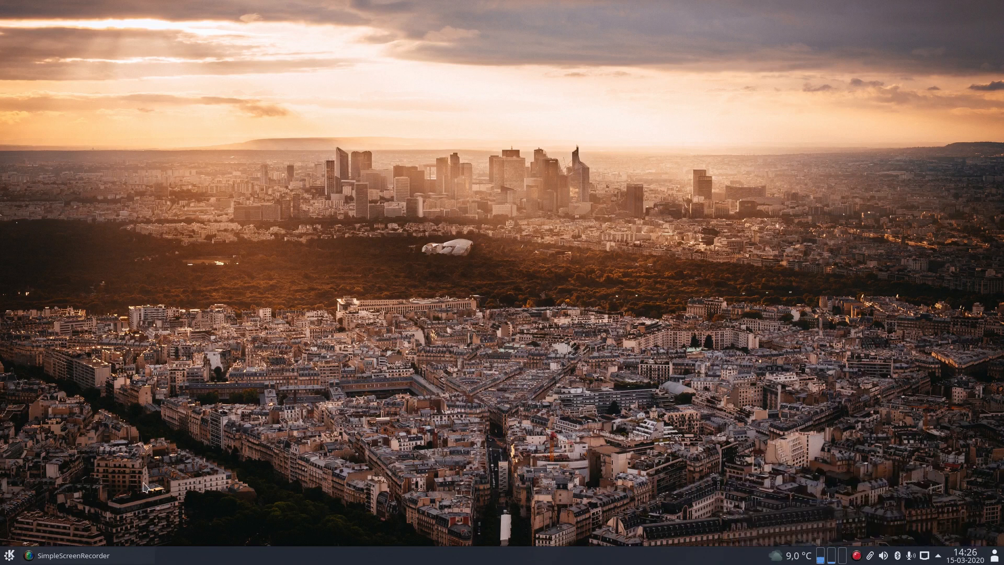
# - Launch GIMP from the Graphics applications
pyautogui.press('super')
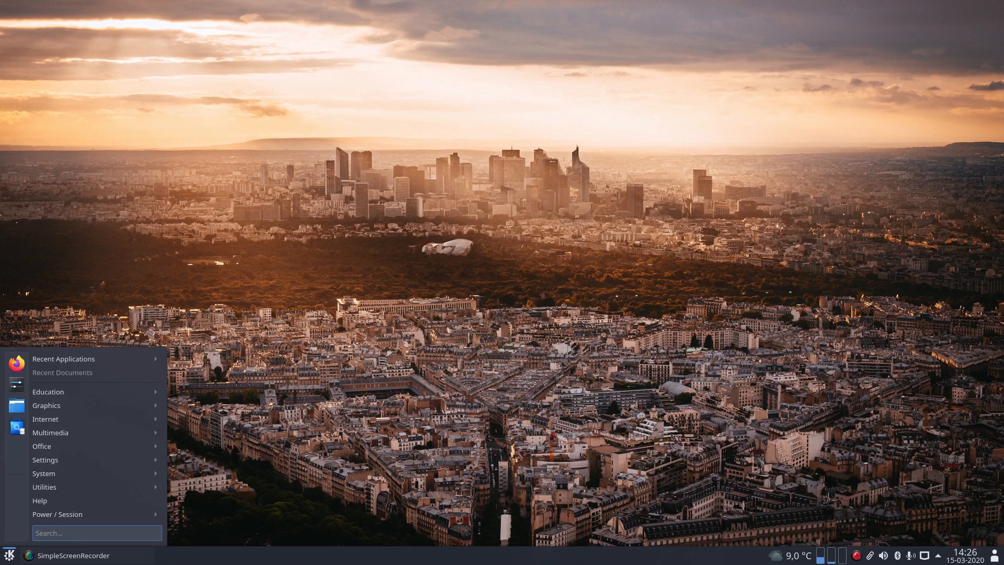
pyautogui.press('super')
pyautogui.press('super')
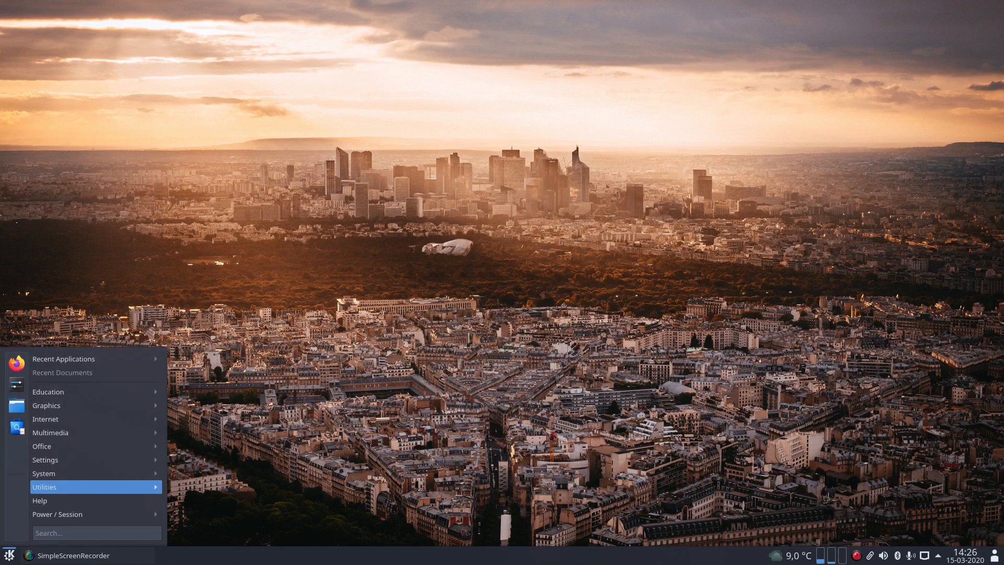
pyautogui.moveTo(96, 405)
pyautogui.press('Right')
pyautogui.press('Return')
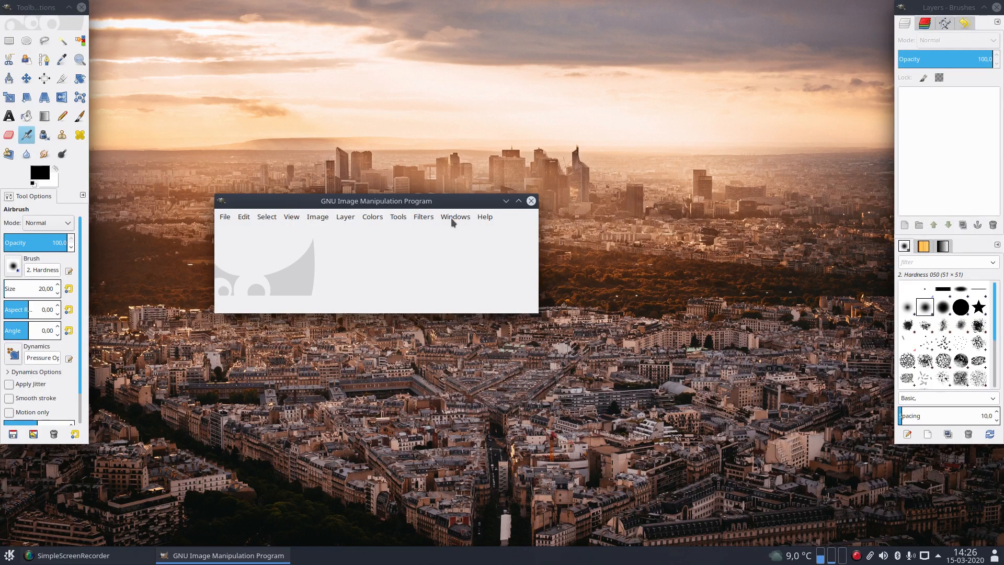
# - Check GIMP's version in its About information and close that dialog
pyautogui.click(486, 216)
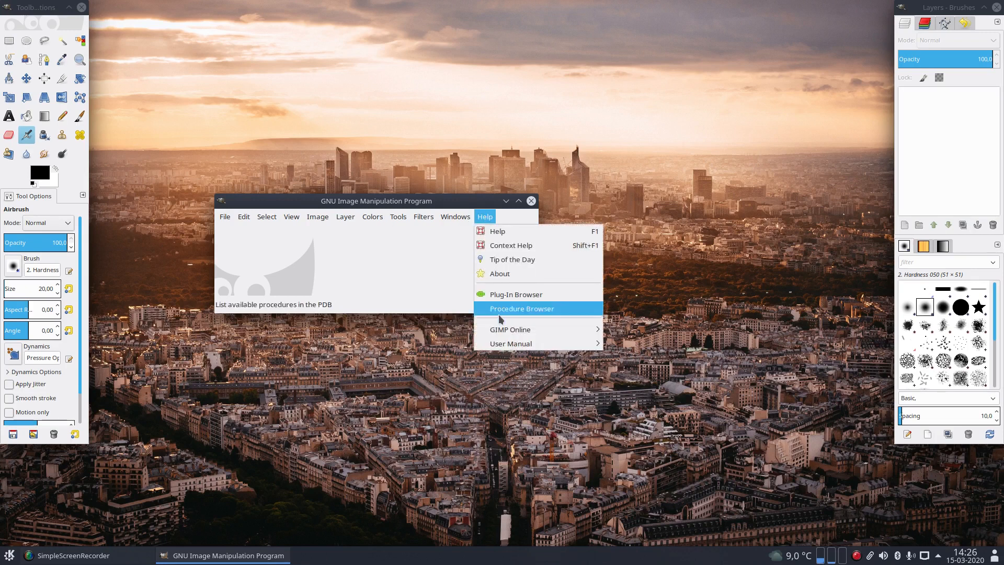
pyautogui.click(516, 270)
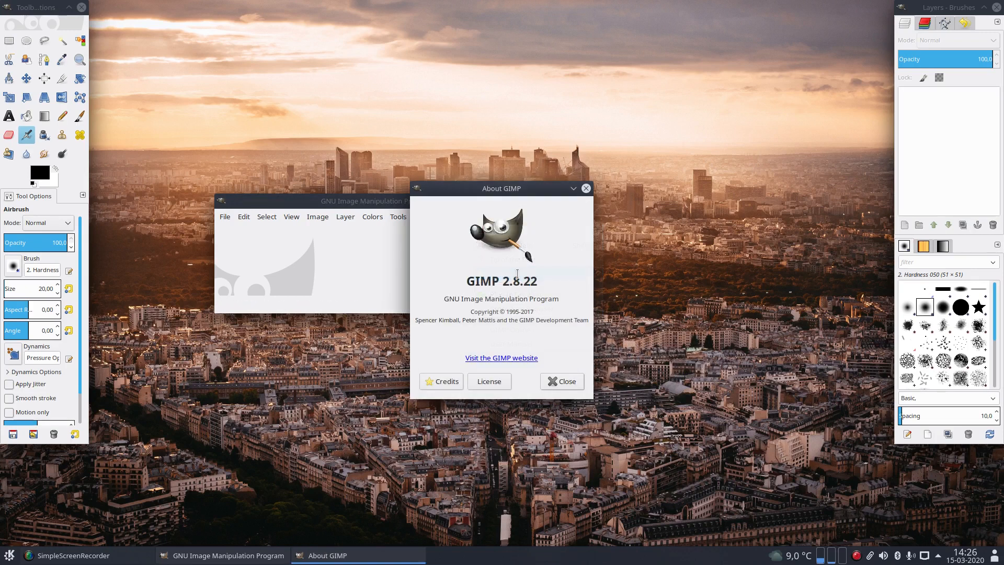
pyautogui.click(566, 385)
# - Switch GIMP to single-window mode, maximize its window and close the program
pyautogui.click(463, 219)
pyautogui.click(487, 330)
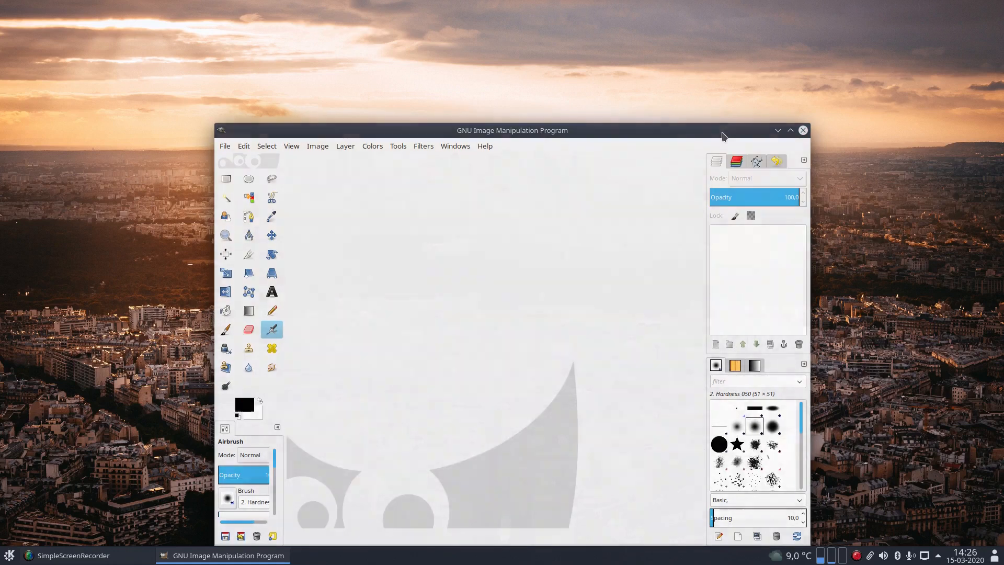
pyautogui.rightClick(722, 135)
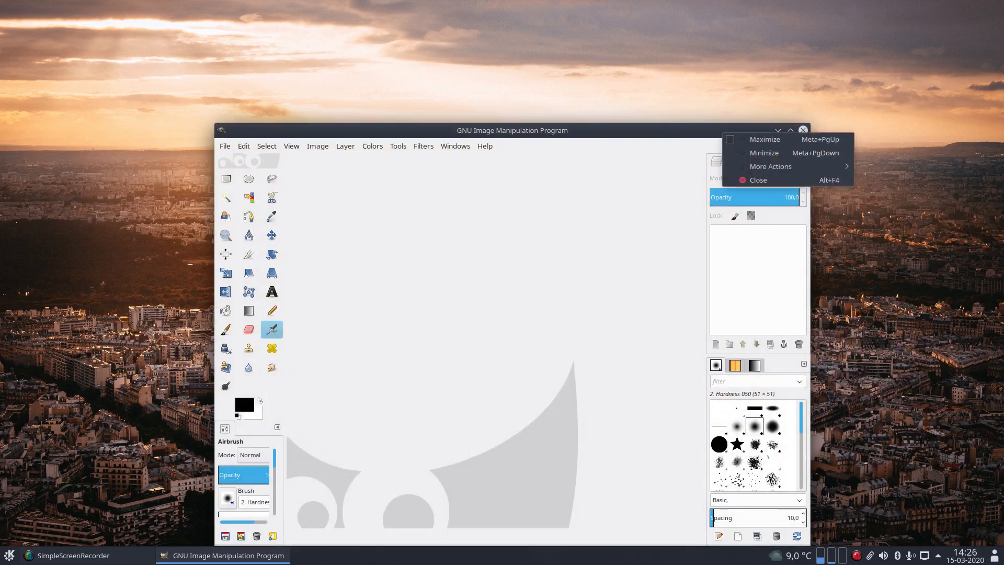
pyautogui.click(758, 140)
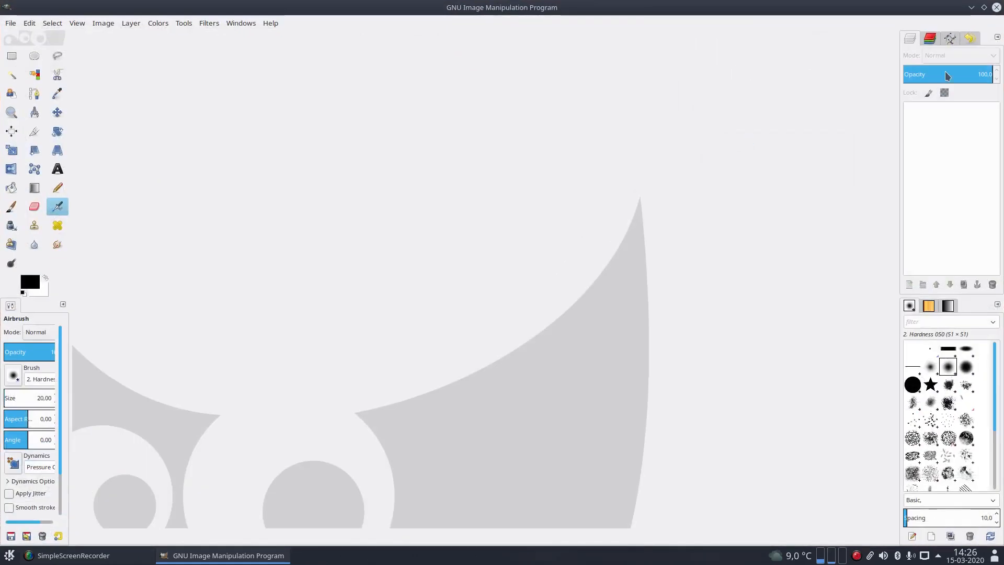
pyautogui.click(996, 8)
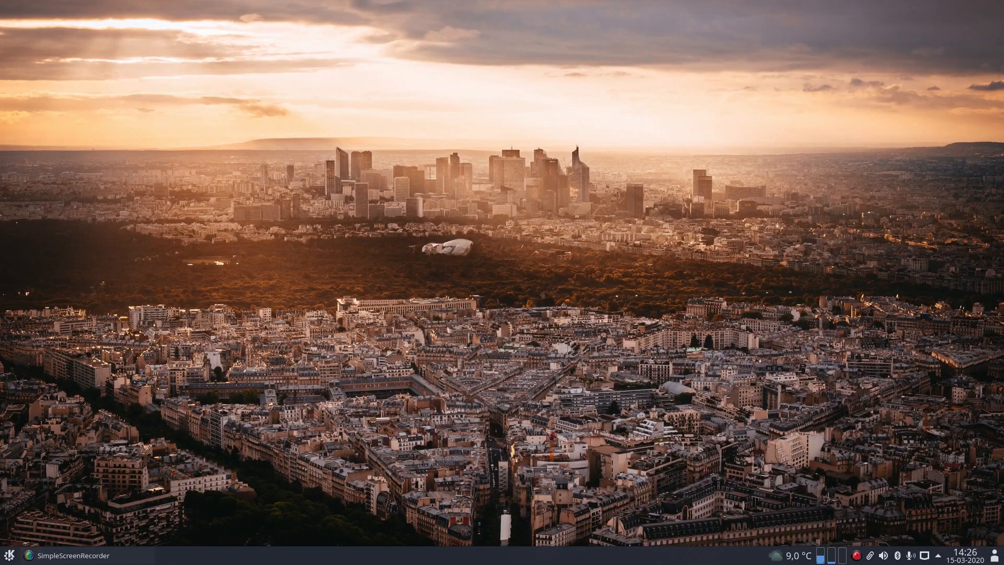
# - Launch the Firefox web browser from the Internet applications
pyautogui.click(10, 555)
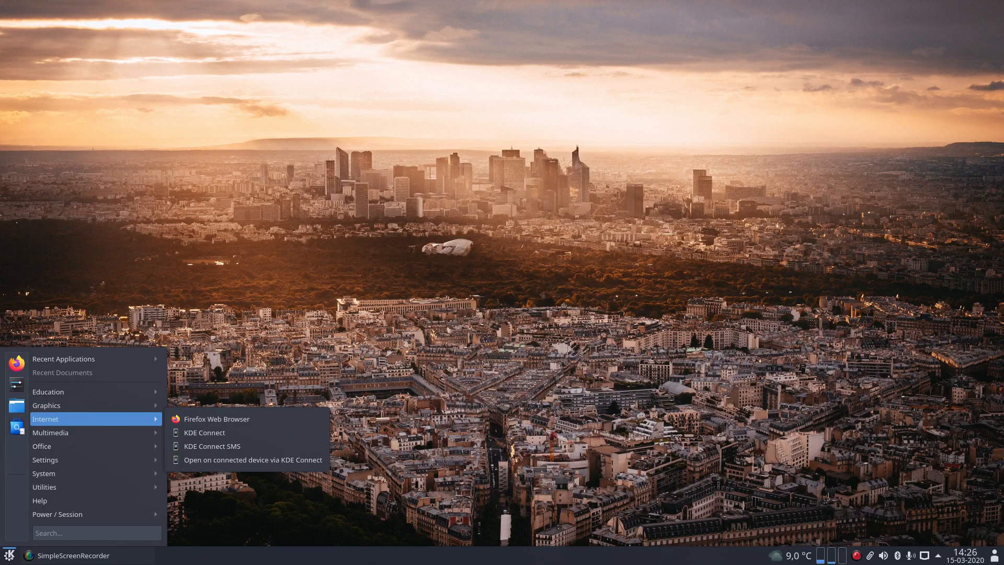
pyautogui.press('Right')
pyautogui.press('Return')
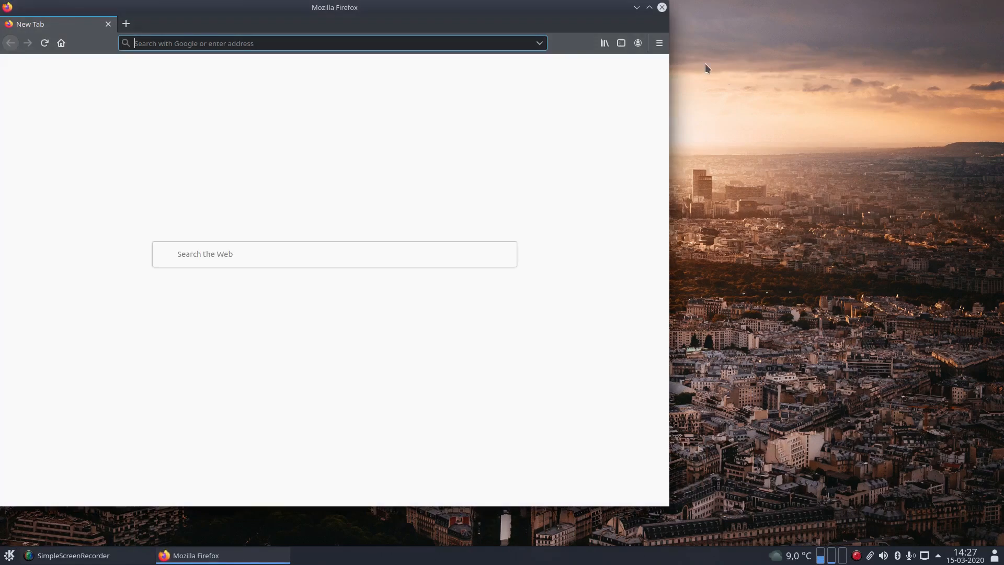
# - Check Firefox's version in its About information, and close the browser and the About window
pyautogui.click(659, 43)
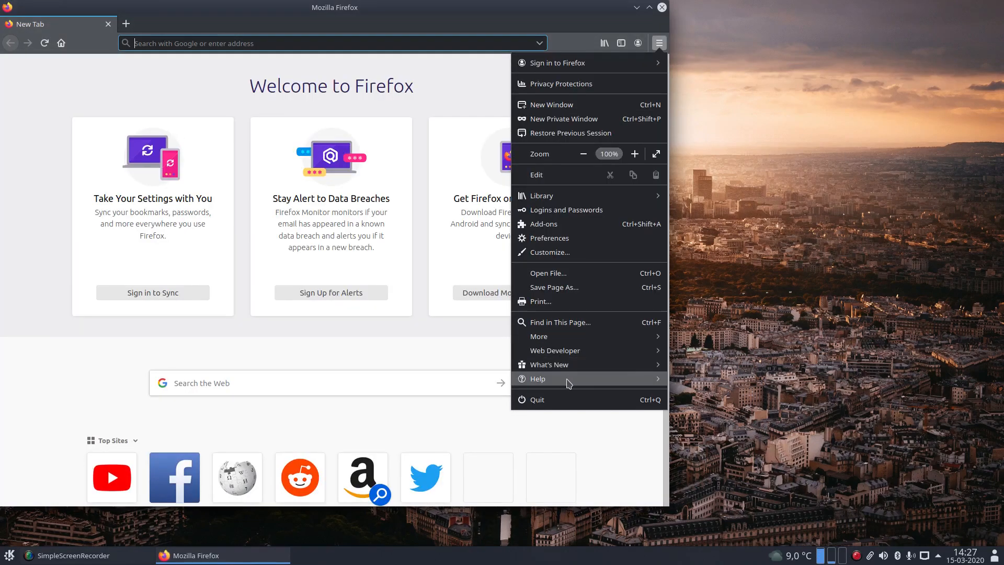
pyautogui.click(569, 380)
pyautogui.click(569, 186)
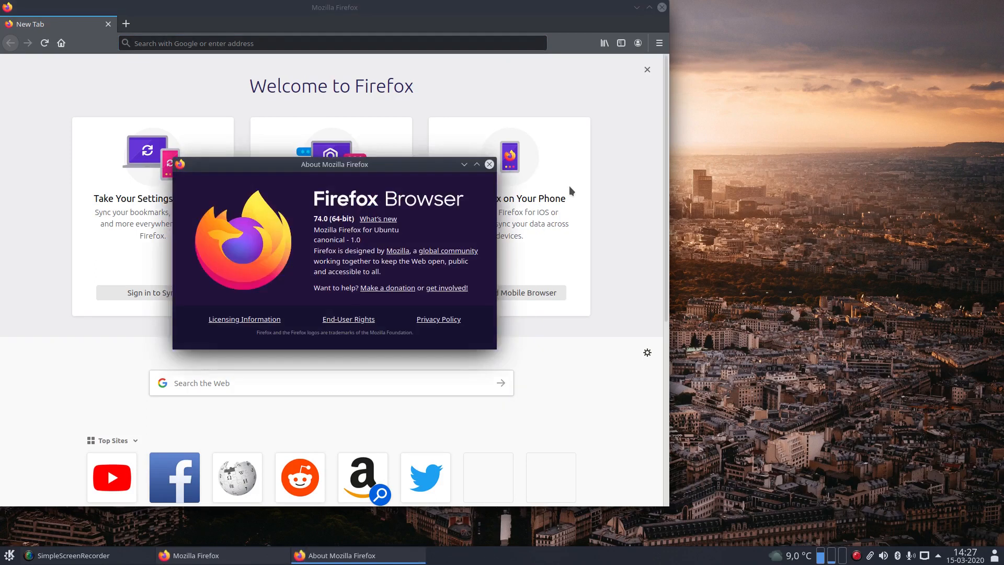
pyautogui.moveTo(317, 219); pyautogui.dragTo(328, 219)
pyautogui.click(661, 8)
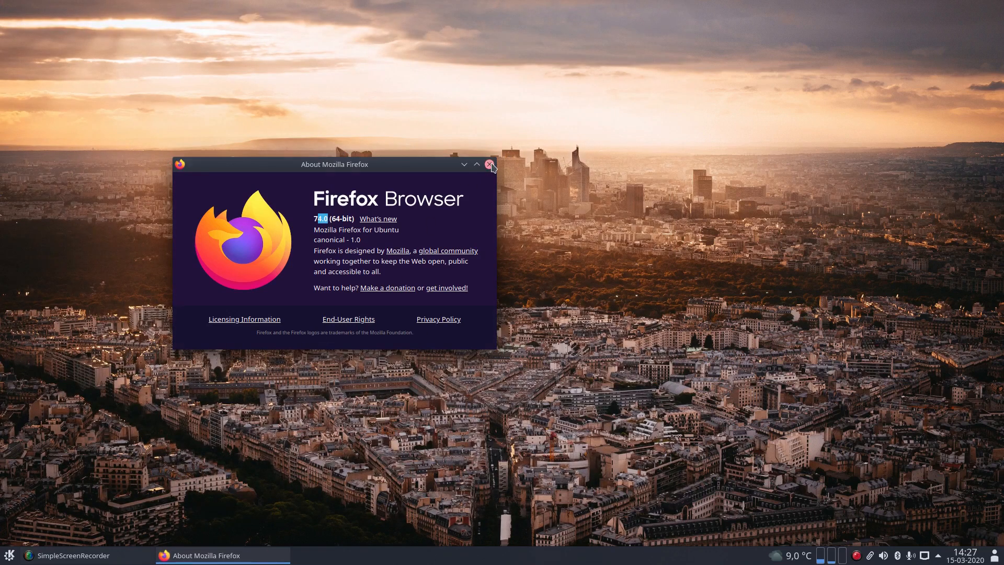
pyautogui.click(489, 164)
# - Launch Audacity from the Multimedia applications and dismiss its welcome dialog
pyautogui.click(9, 556)
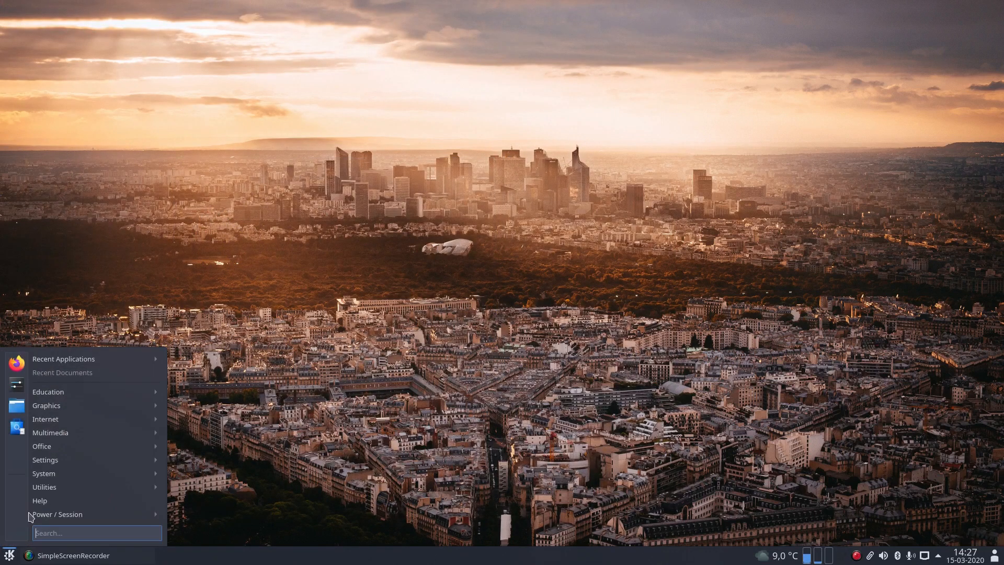
pyautogui.moveTo(79, 433)
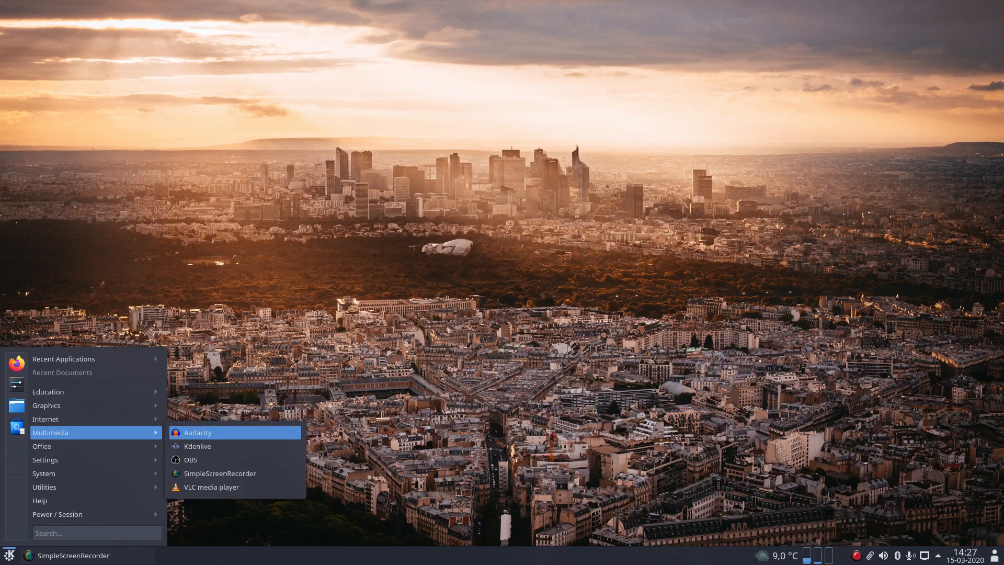
pyautogui.click(204, 433)
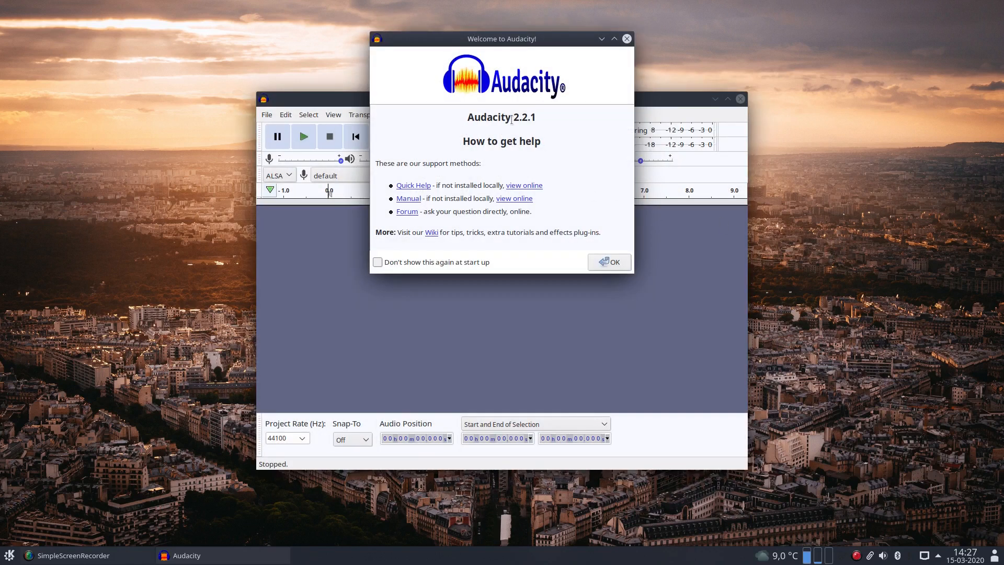
pyautogui.click(609, 262)
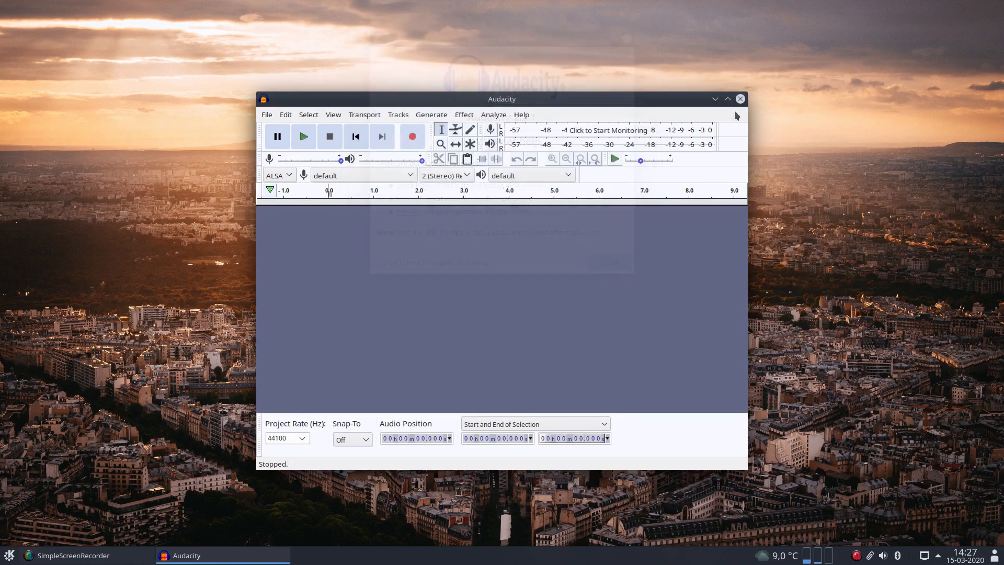
# - Close Audacity and launch the Kdenlive video editor from the Multimedia applications
pyautogui.hotkey('ctrl', 'q')
pyautogui.click(9, 555)
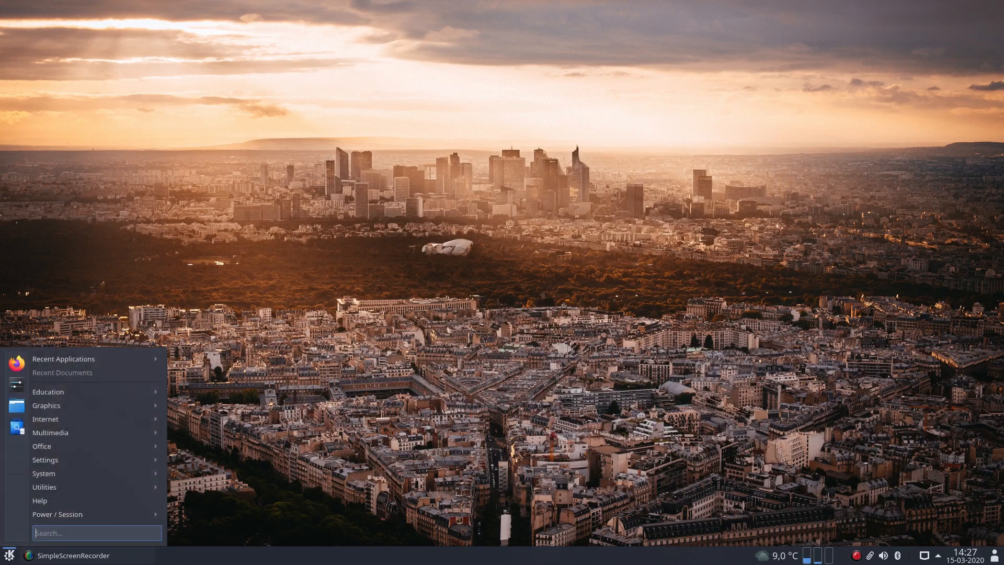
pyautogui.moveTo(94, 419)
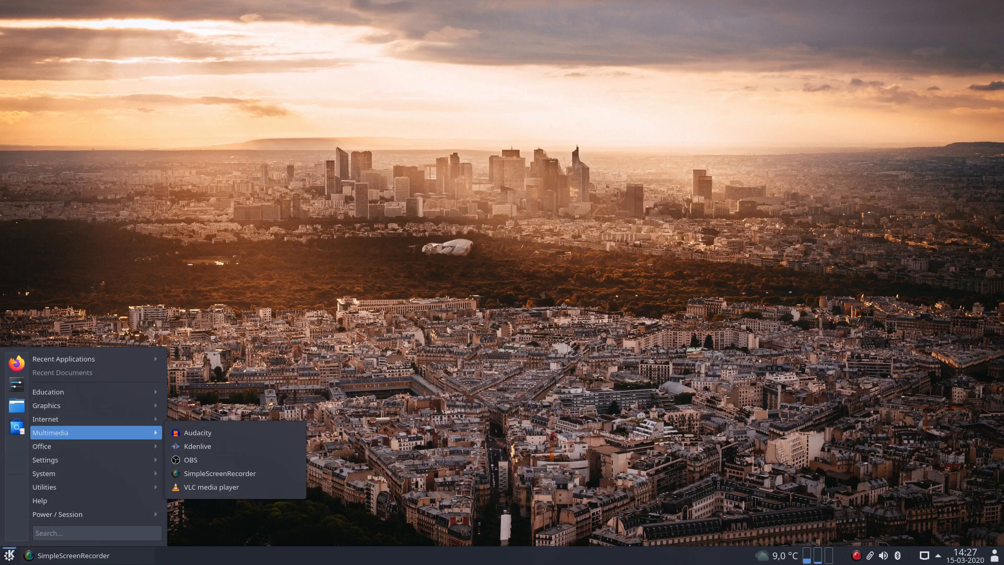
pyautogui.click(197, 446)
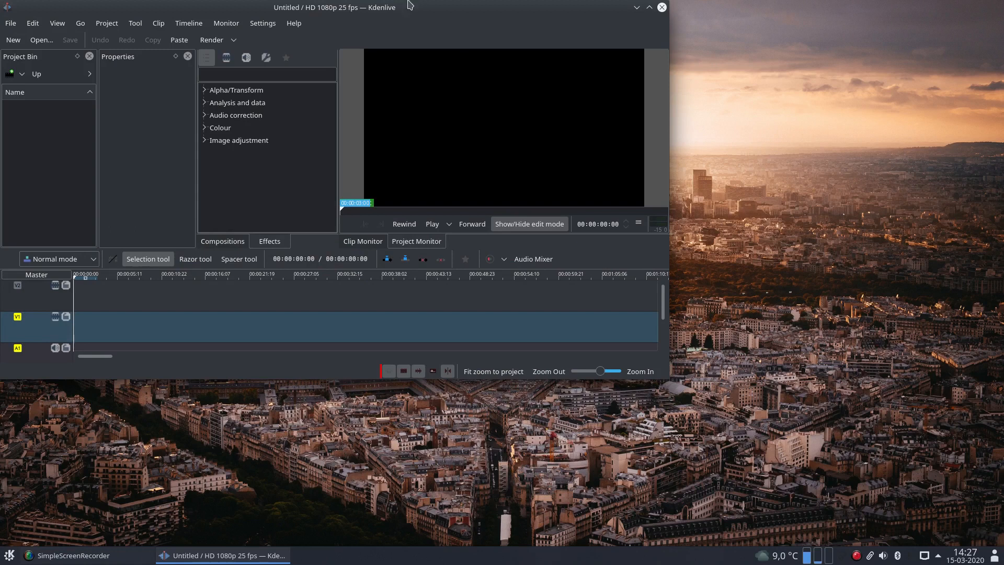
# - Check Kdenlive's version in its About information and close the About dialog
pyautogui.click(294, 23)
pyautogui.click(325, 140)
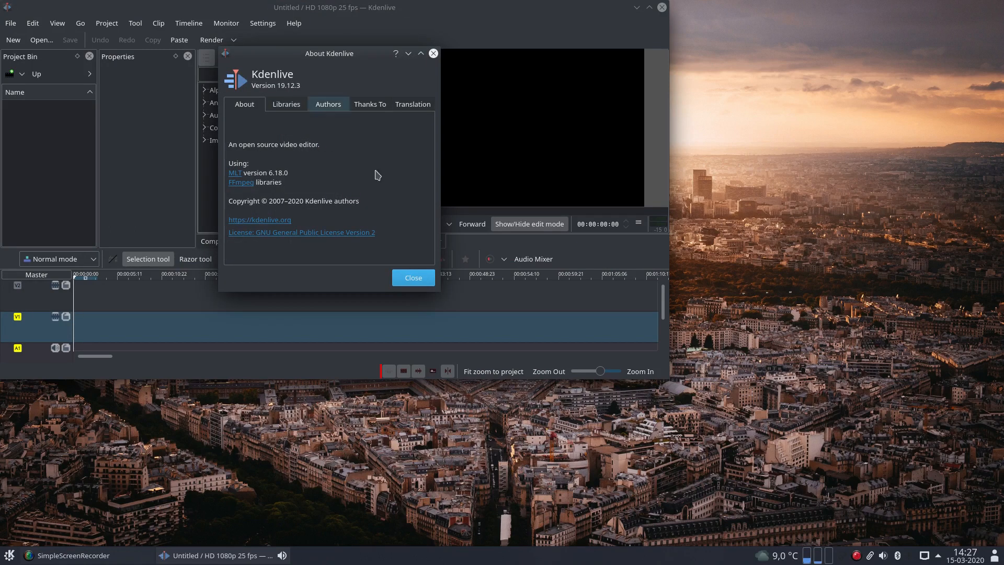
pyautogui.click(413, 278)
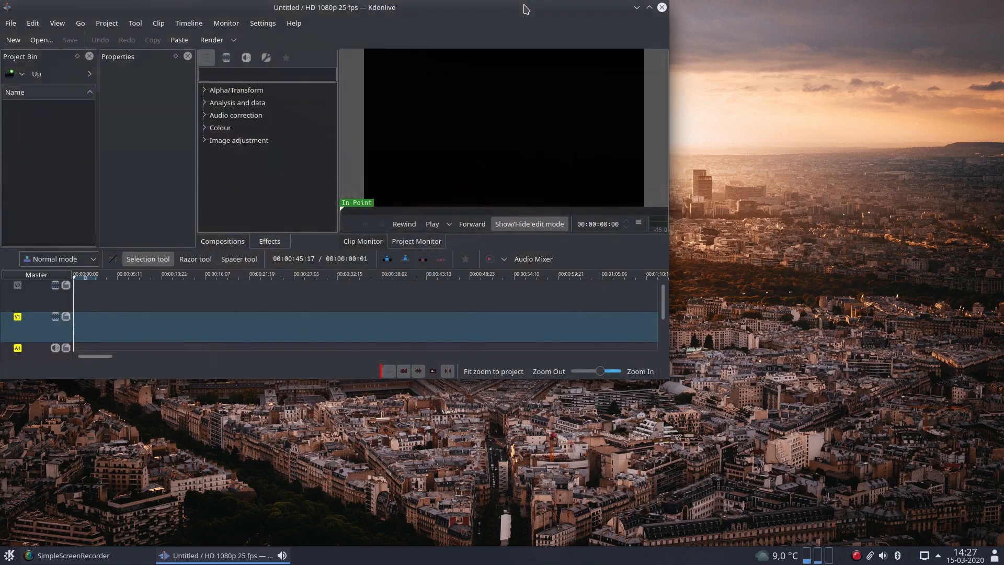
# - Maximize the Kdenlive window, make the timeline area shorter to enlarge the panels above it, and close the program
pyautogui.click(649, 8)
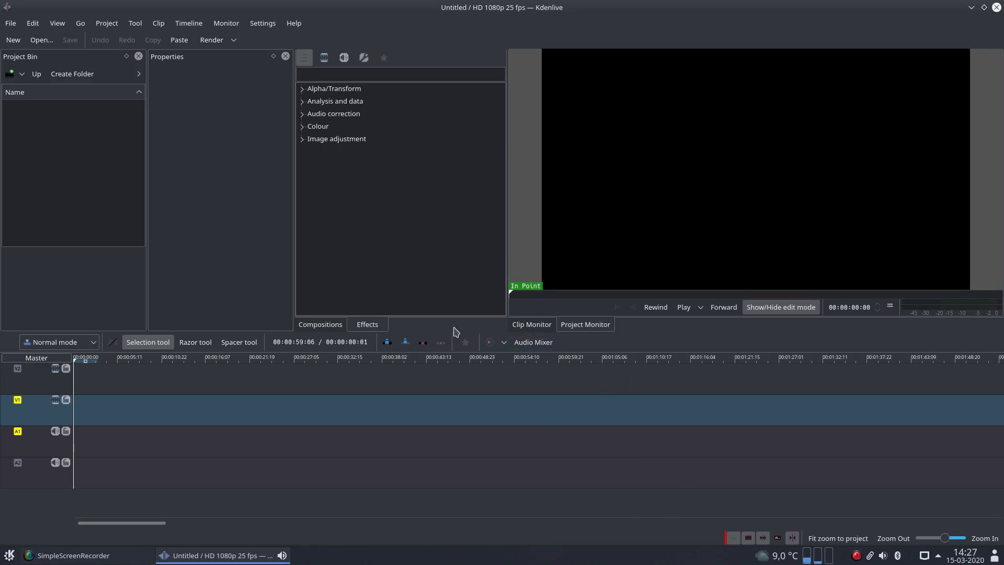
pyautogui.moveTo(454, 332); pyautogui.dragTo(458, 361)
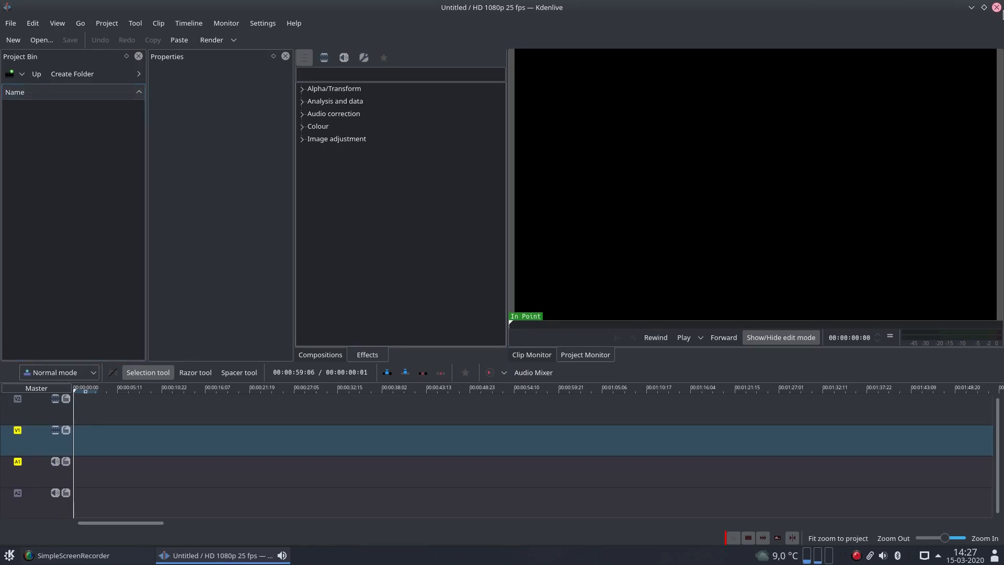
pyautogui.click(997, 8)
# - Launch OBS from the Multimedia applications
pyautogui.click(8, 555)
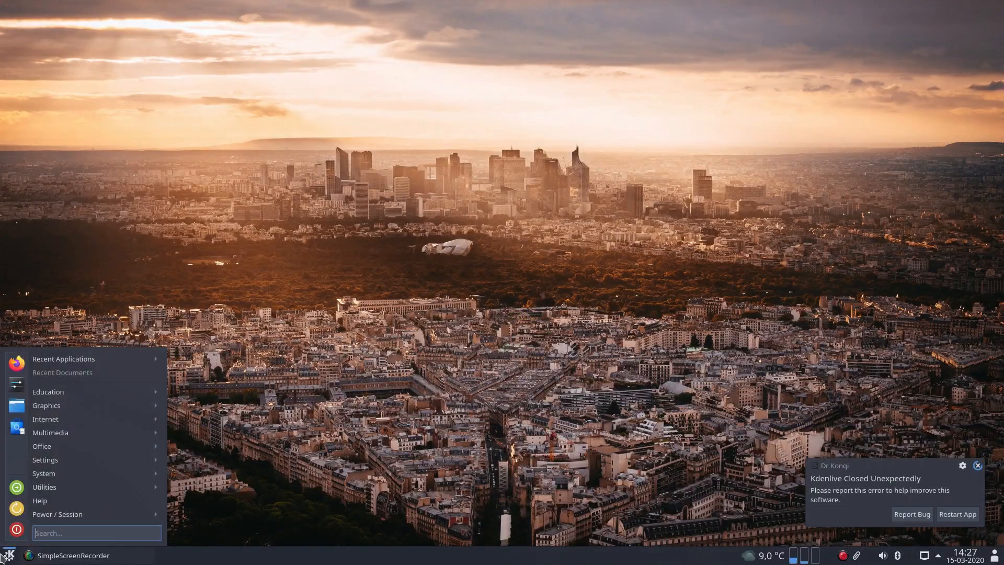
pyautogui.moveTo(88, 438)
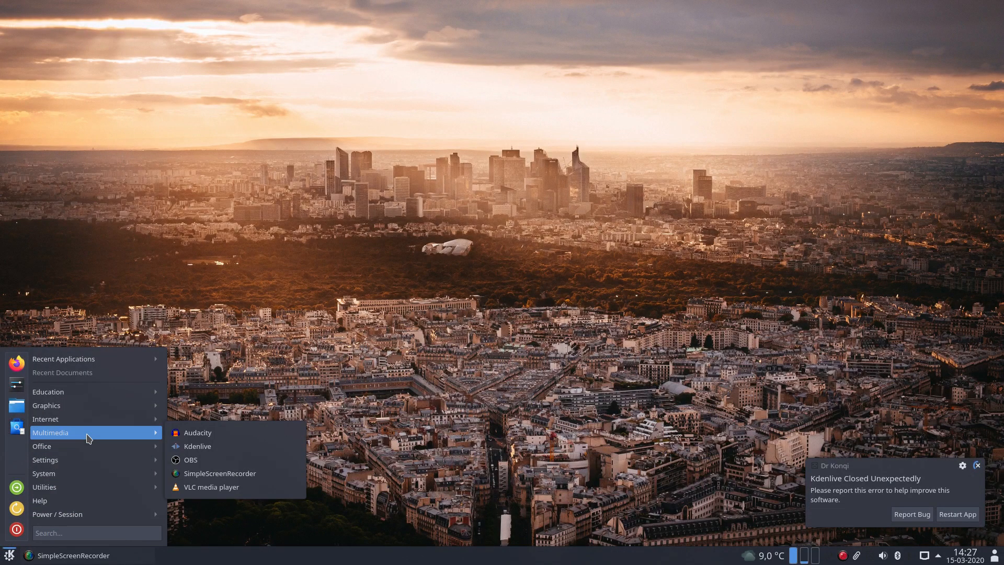
pyautogui.click(190, 460)
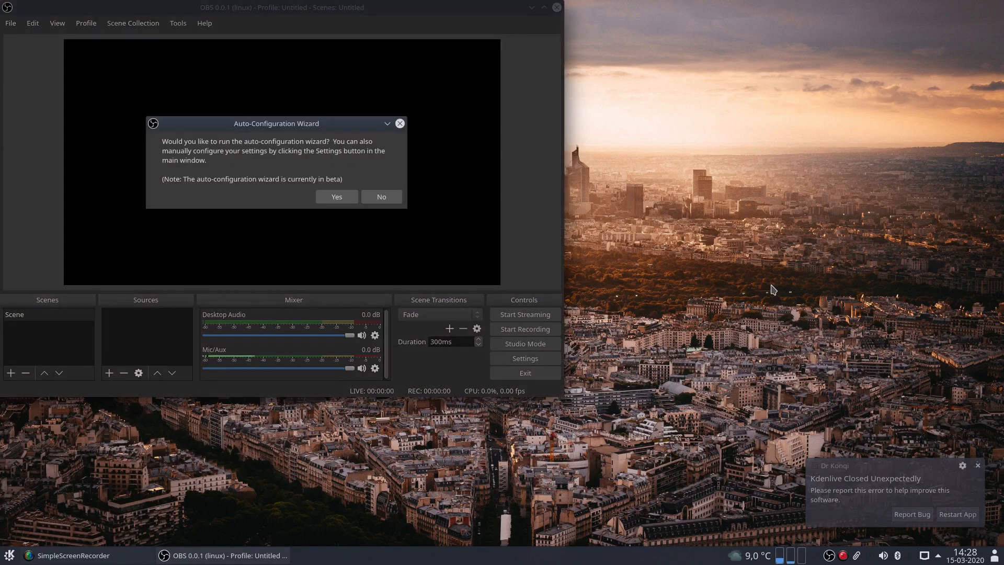
# - Run the OBS auto-configuration wizard optimized just for recording, keep the suggested video settings, and apply the resulting settings
pyautogui.click(336, 196)
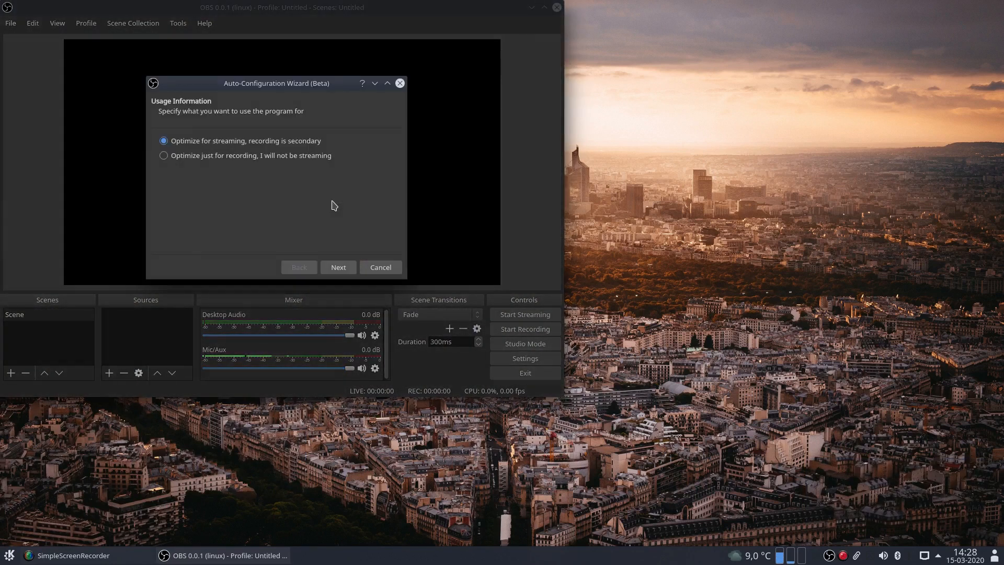
pyautogui.click(241, 157)
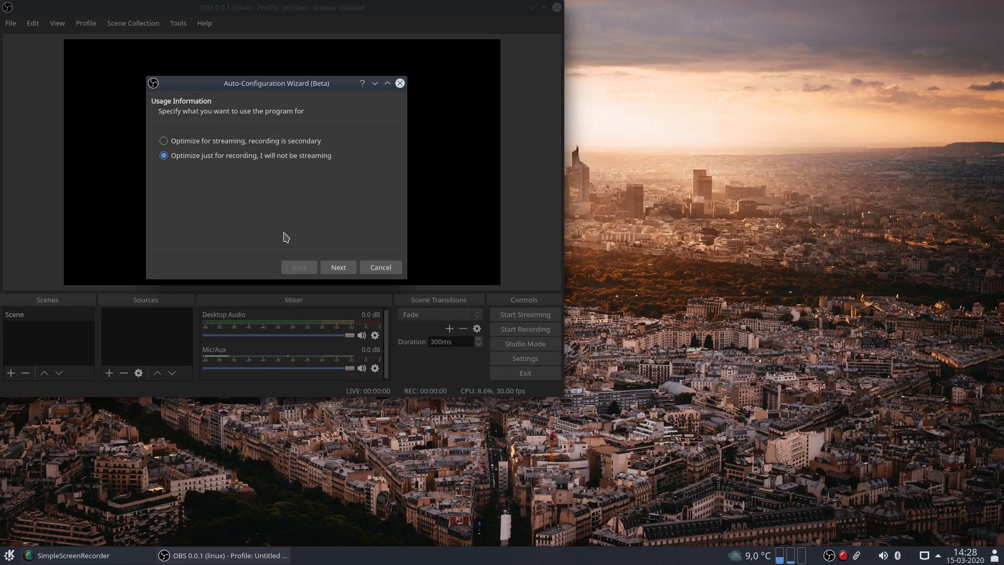
pyautogui.click(334, 272)
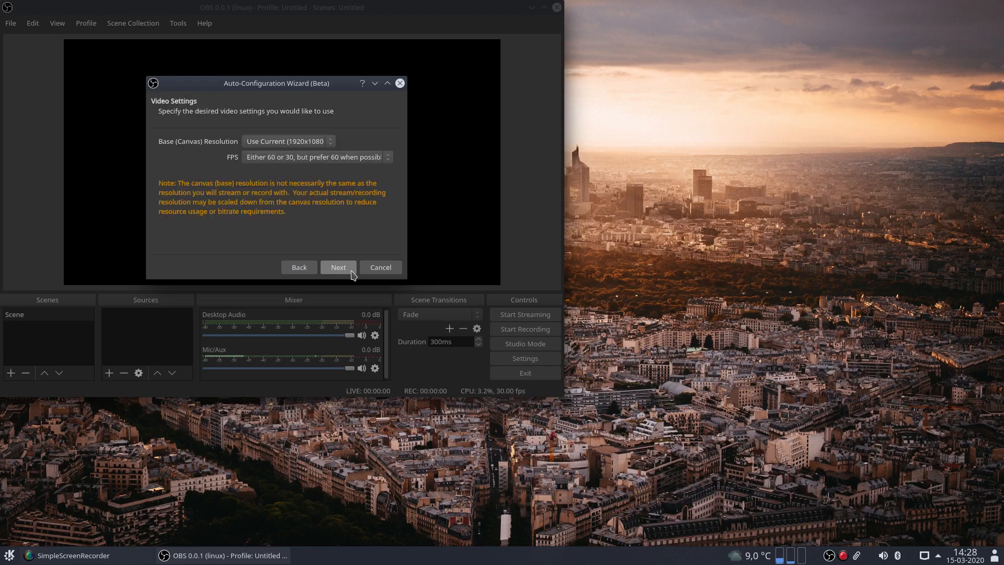
pyautogui.click(350, 270)
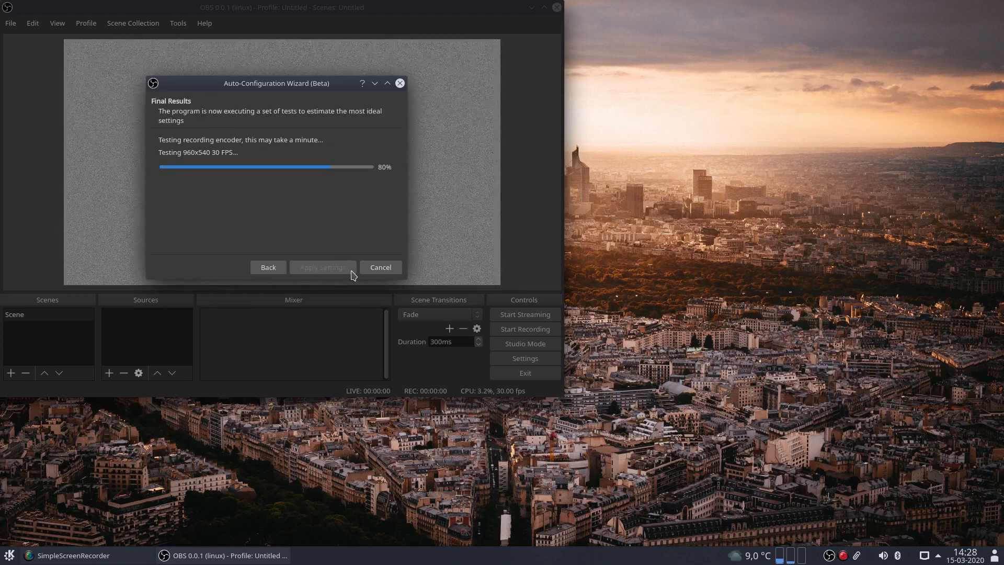
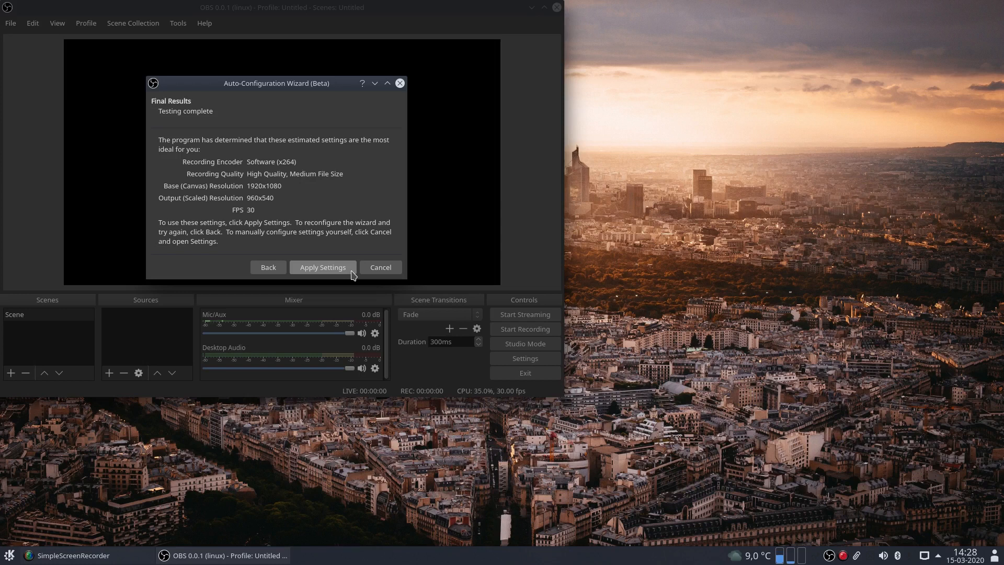
pyautogui.click(352, 271)
# - Add a new Screen Capture (XSHM) source for Screen 0 in the maximized OBS window and close the program
pyautogui.click(478, 5)
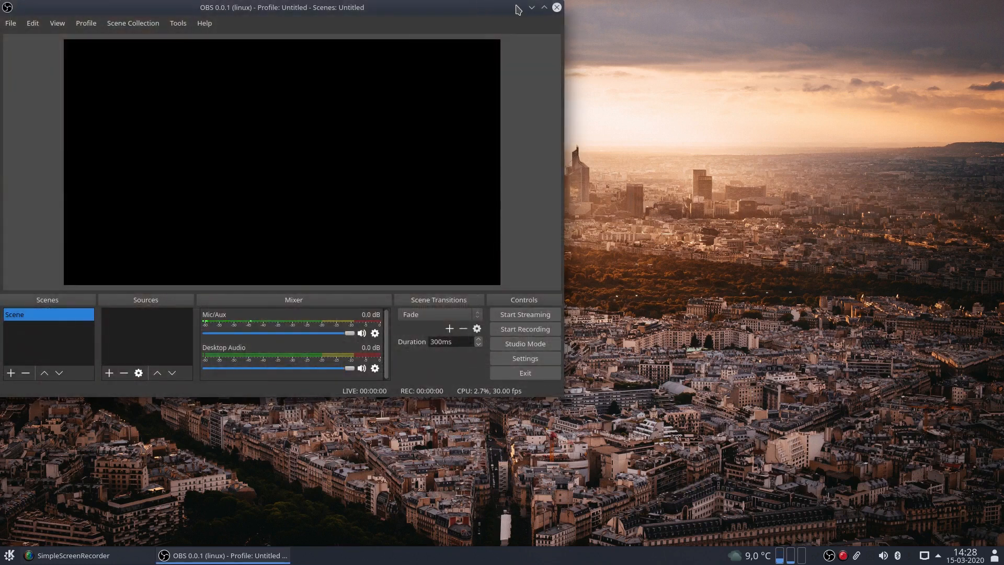
pyautogui.click(544, 7)
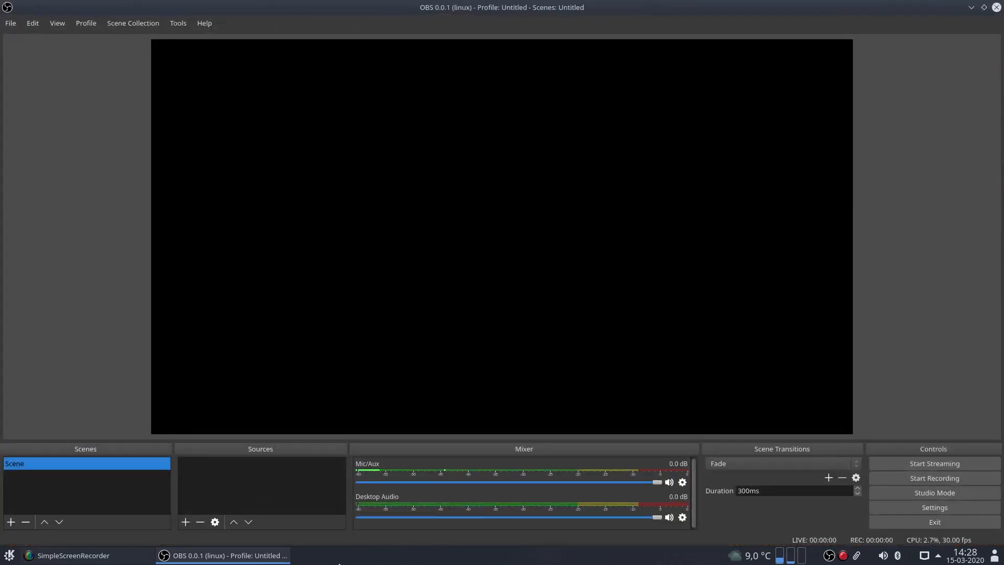
pyautogui.click(185, 522)
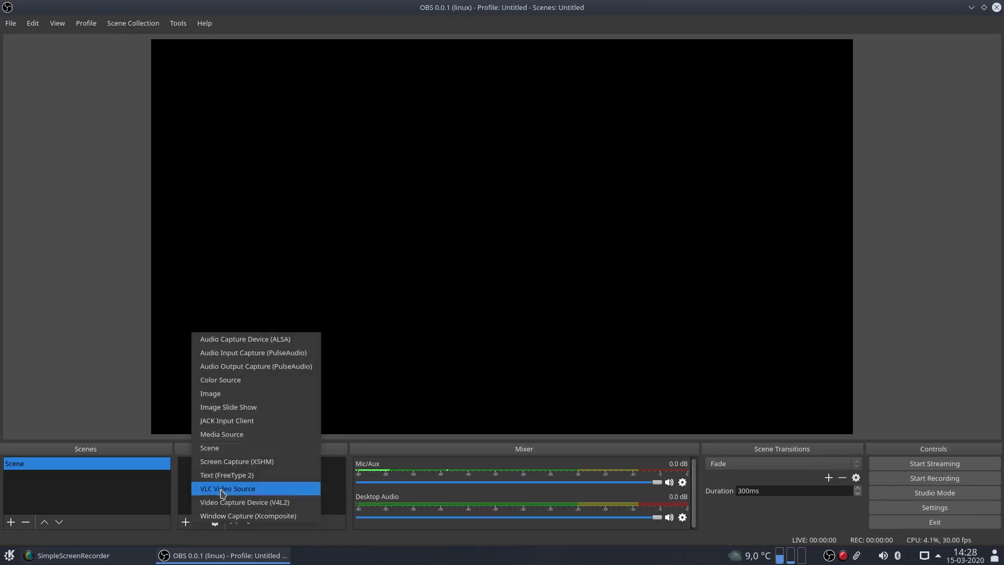
pyautogui.click(255, 465)
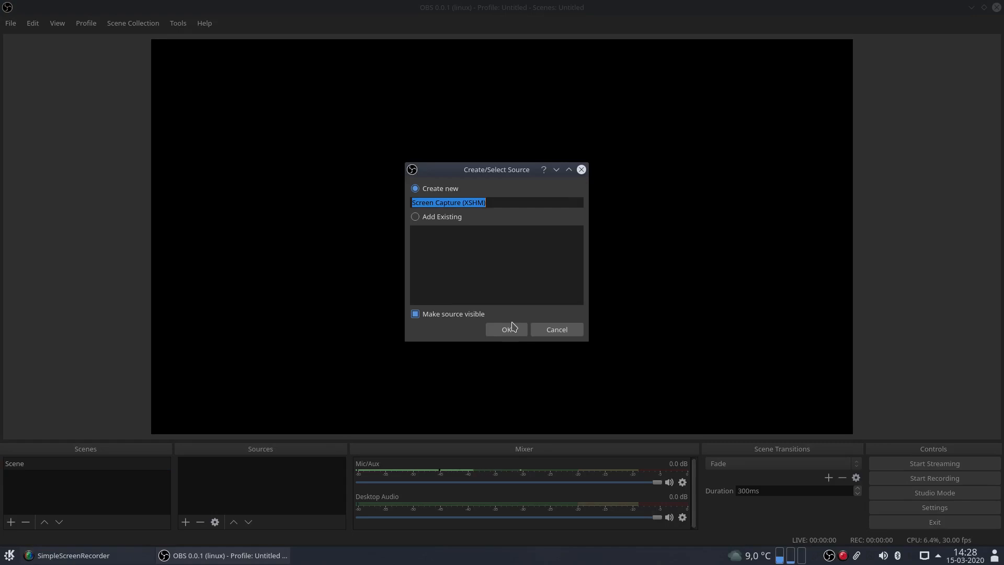
pyautogui.click(510, 329)
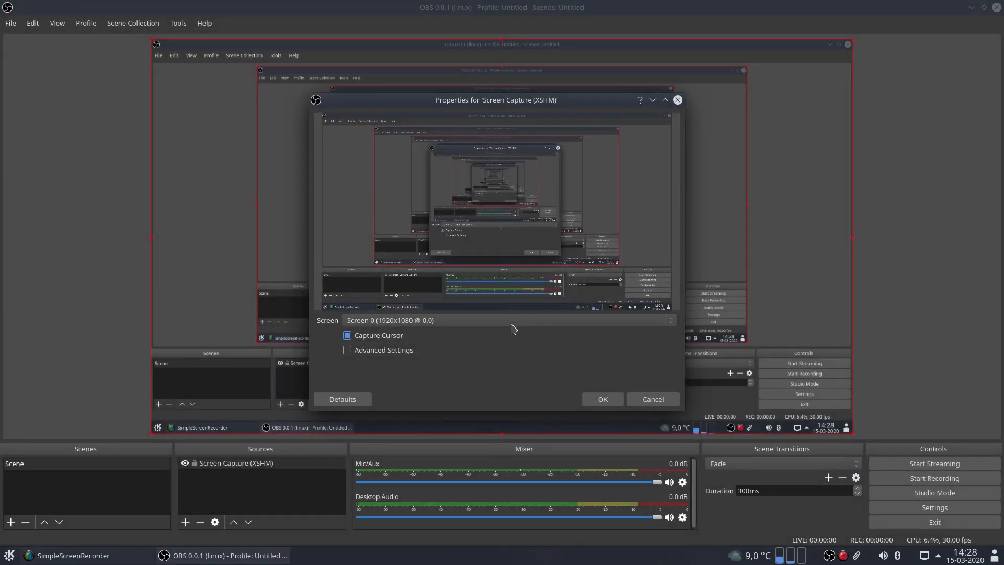
pyautogui.click(604, 399)
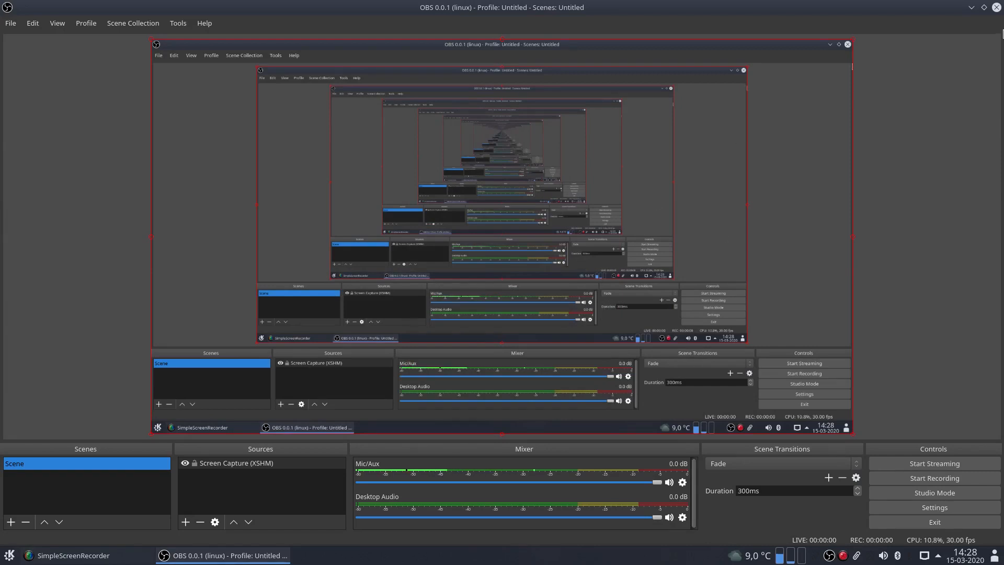
pyautogui.click(997, 7)
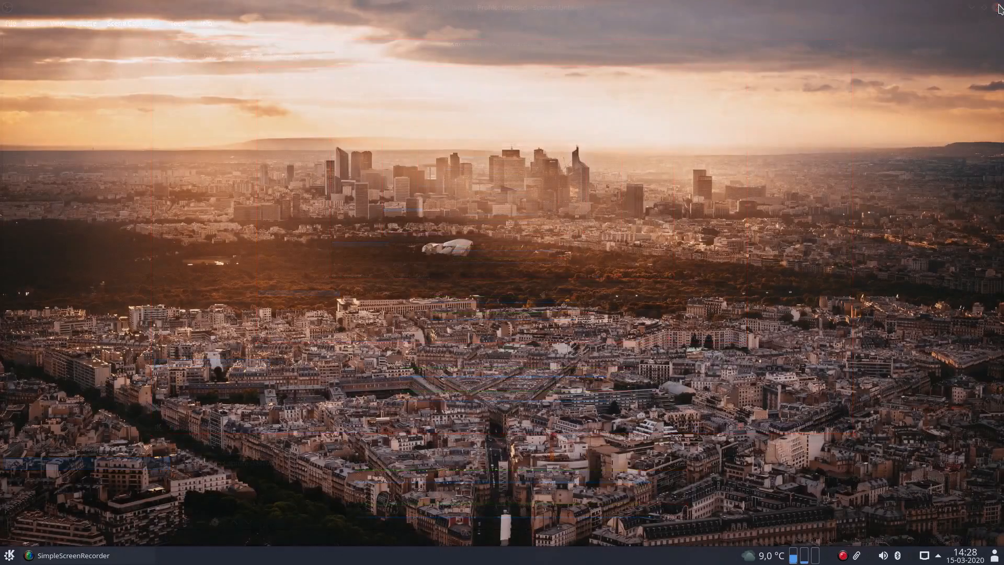
# - Launch LibreOffice Writer from the Office applications
pyautogui.click(8, 555)
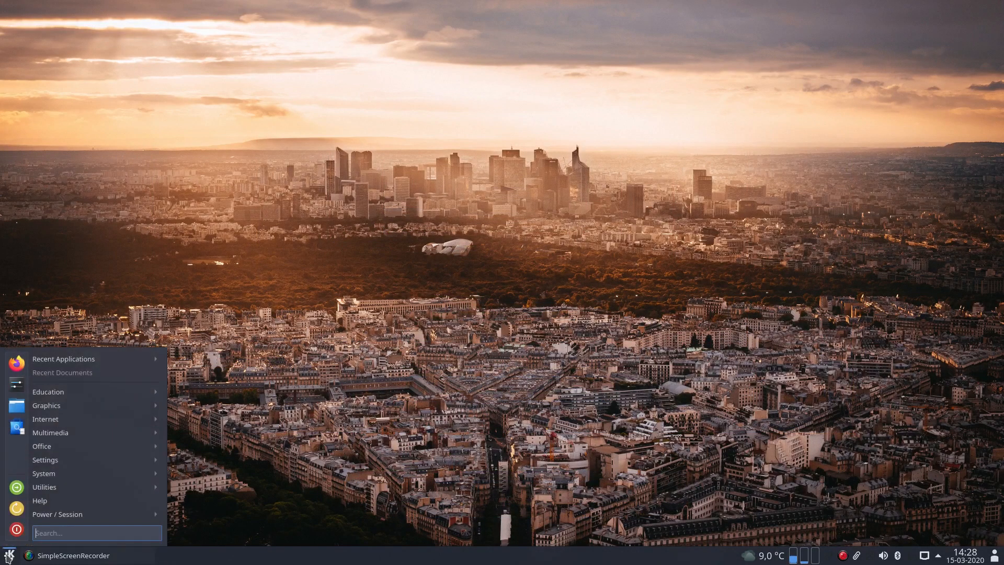
pyautogui.moveTo(86, 447)
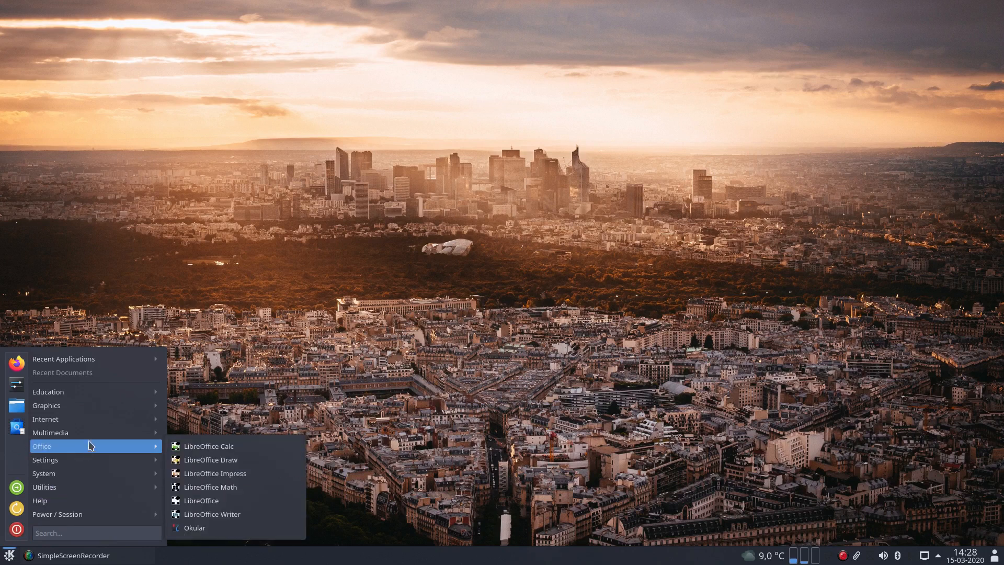
pyautogui.moveTo(107, 434)
pyautogui.click(212, 514)
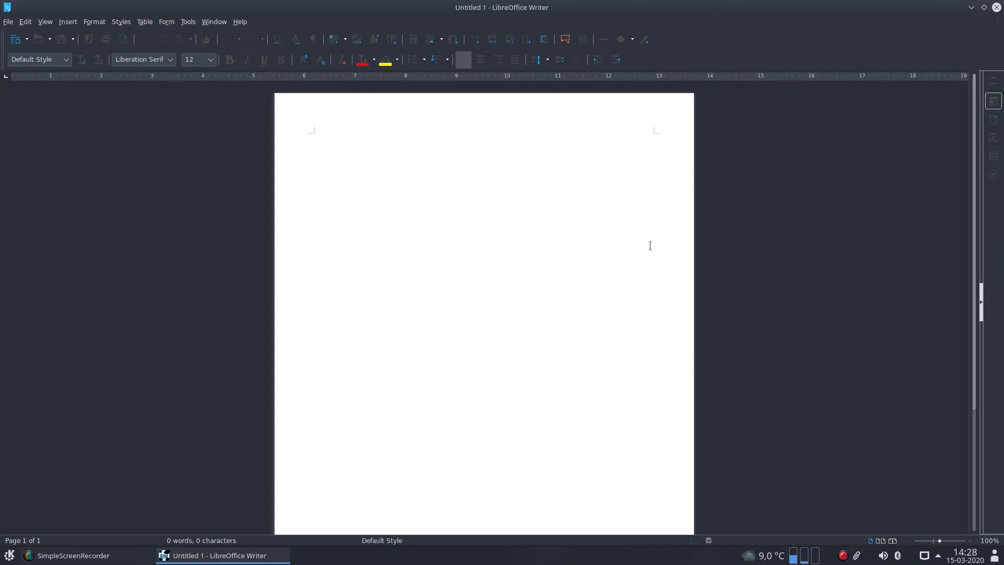
# - Check LibreOffice's version in its About information, and close the dialog and Writer
pyautogui.click(240, 21)
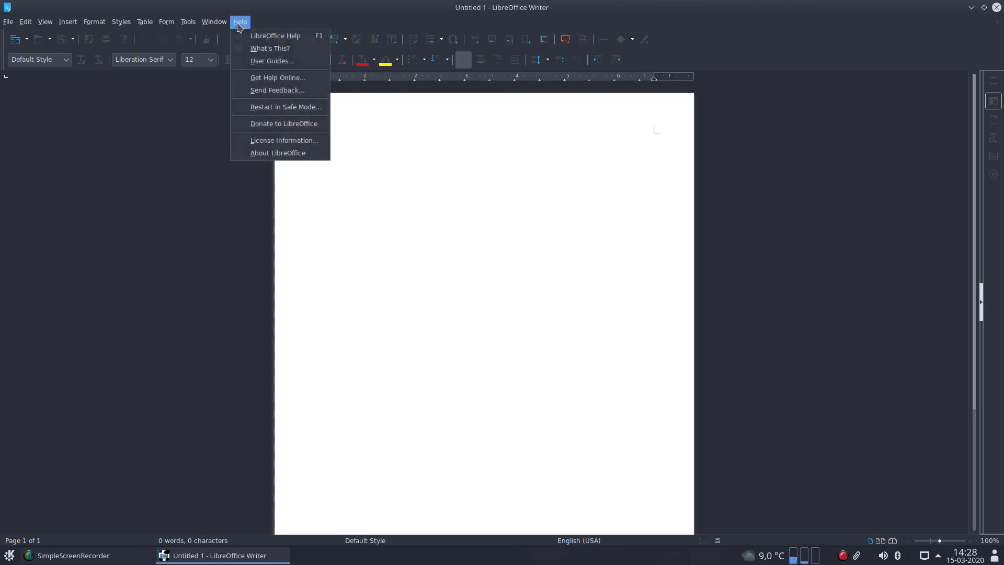
pyautogui.click(290, 153)
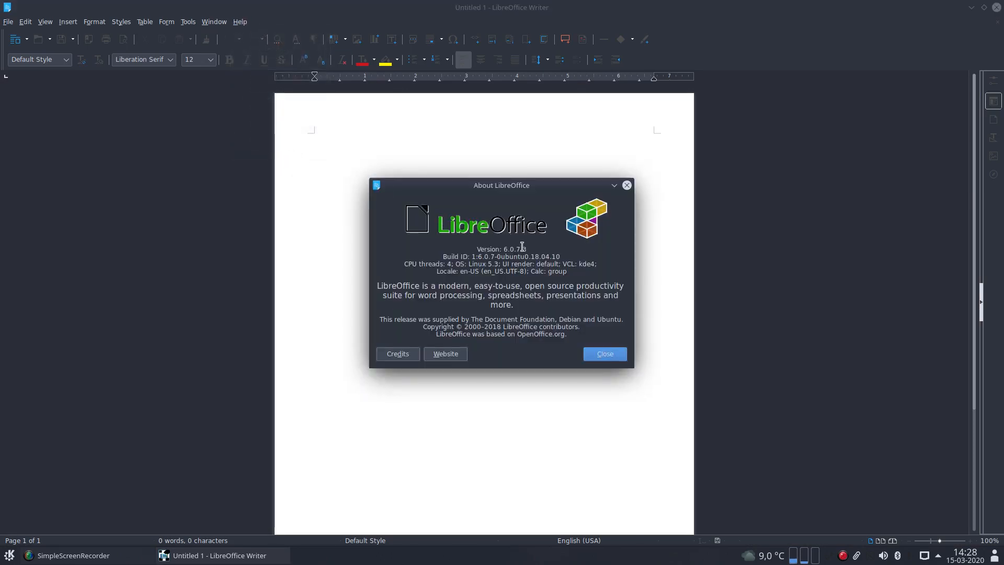
pyautogui.moveTo(537, 250); pyautogui.dragTo(476, 250)
pyautogui.click(613, 357)
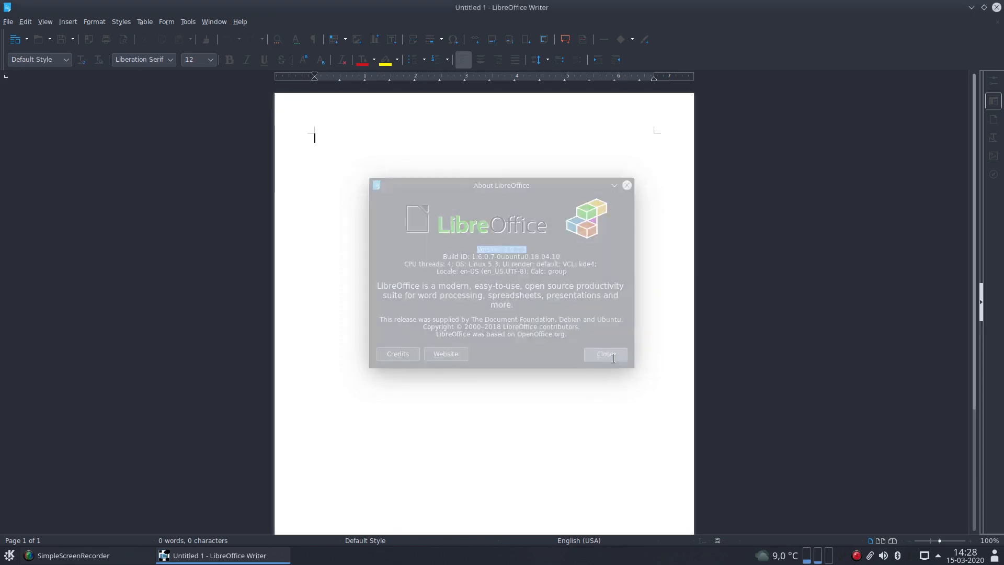
pyautogui.click(996, 8)
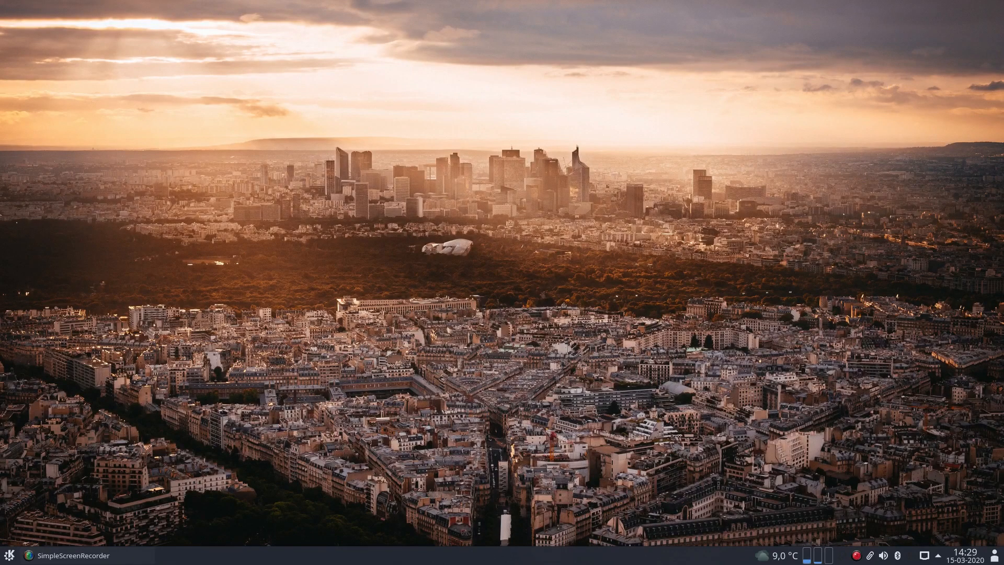
# - Look through the Utilities, System and Settings categories of the application launcher and close it
pyautogui.click(10, 554)
pyautogui.press('Up')
pyautogui.press('Up')
pyautogui.press('Up')
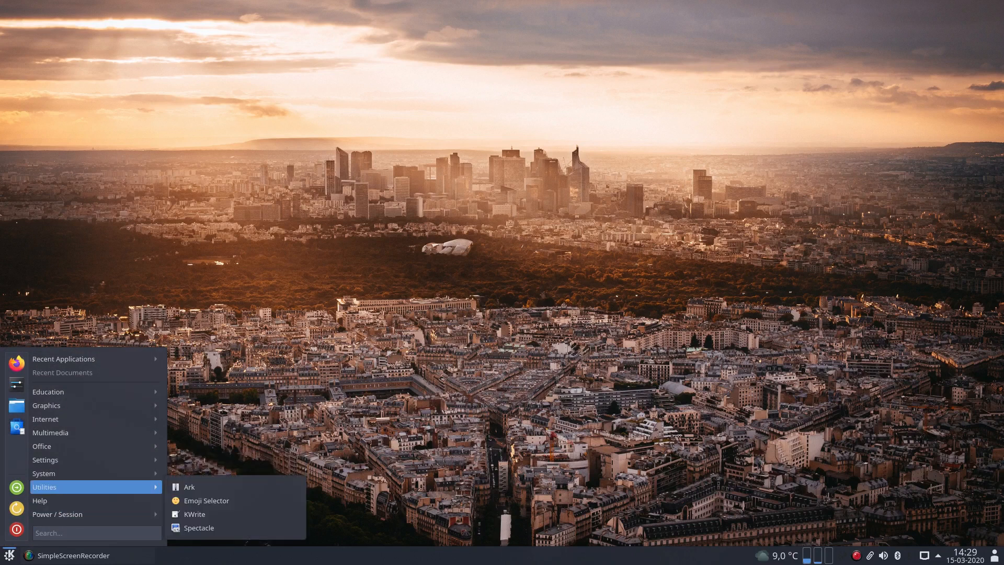
pyautogui.press('Up')
pyautogui.press('Up')
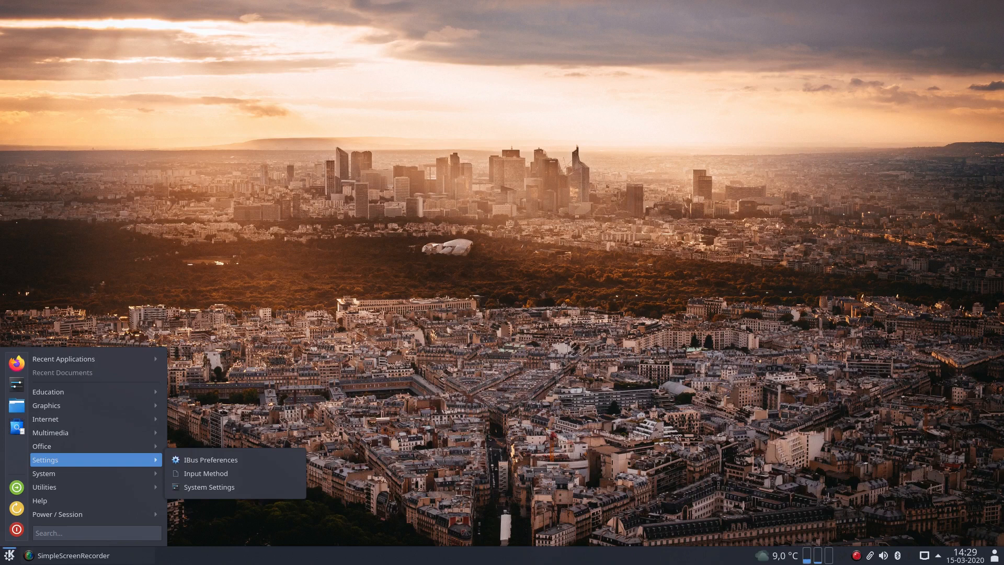
pyautogui.press('Escape')
pyautogui.press('Escape')
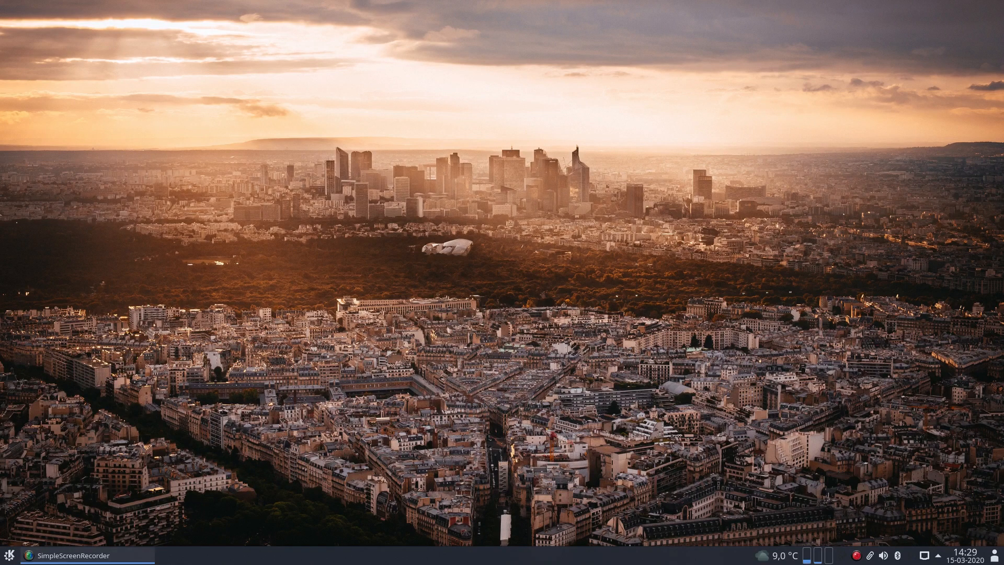
# - Review the Utilities, Multimedia, Education and Recent Applications entries of the application launcher and close it
pyautogui.click(9, 555)
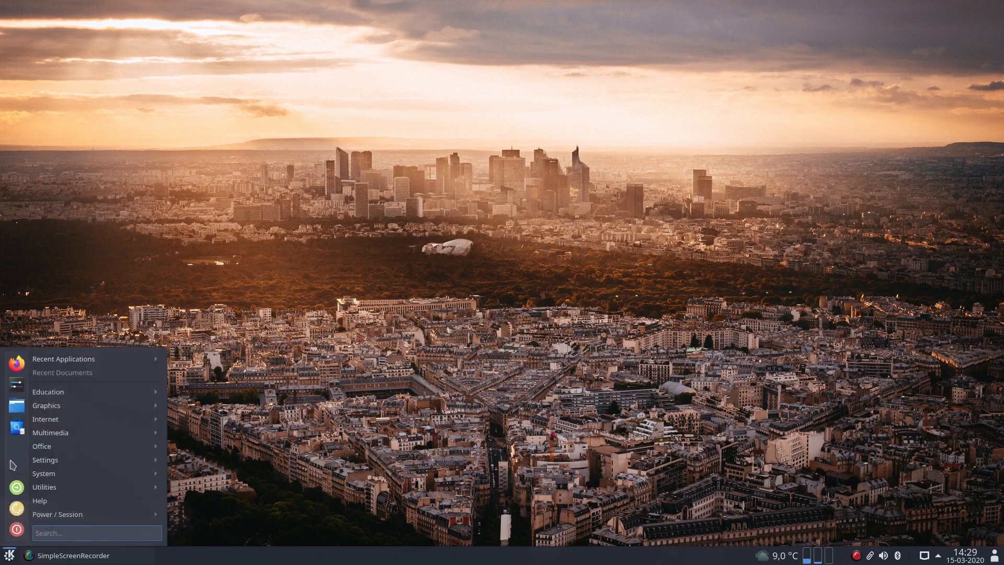
pyautogui.moveTo(37, 486)
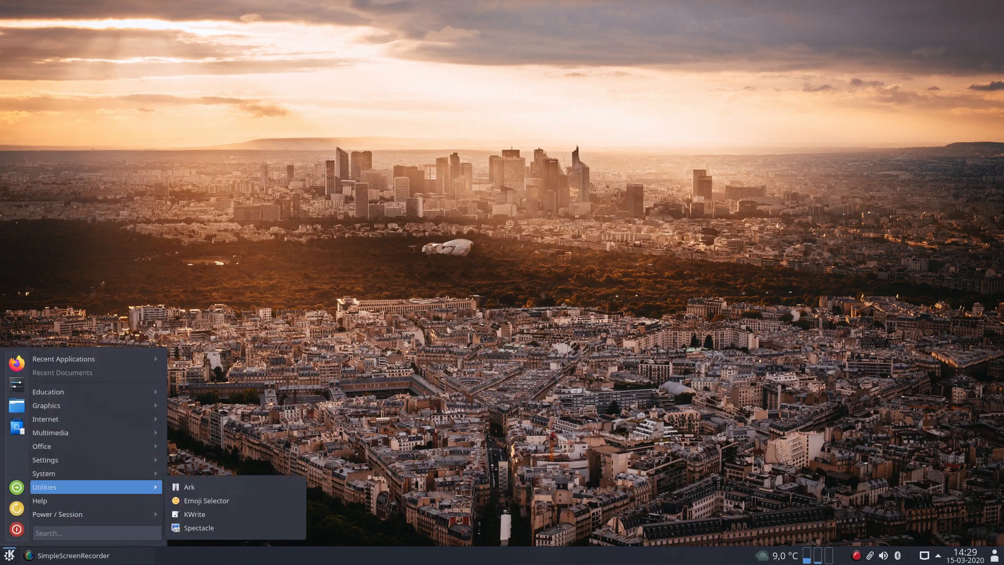
pyautogui.moveTo(37, 432)
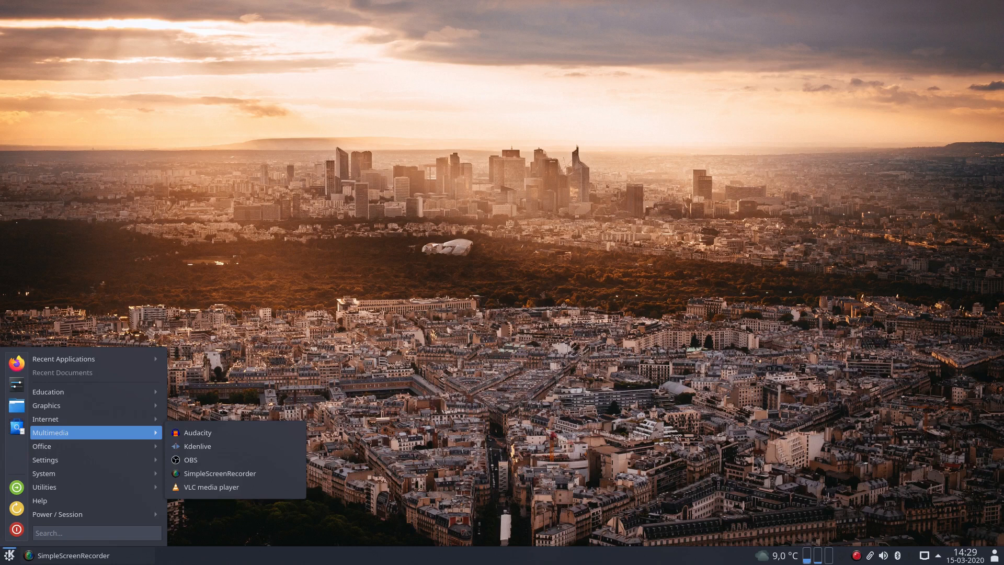
pyautogui.moveTo(147, 387)
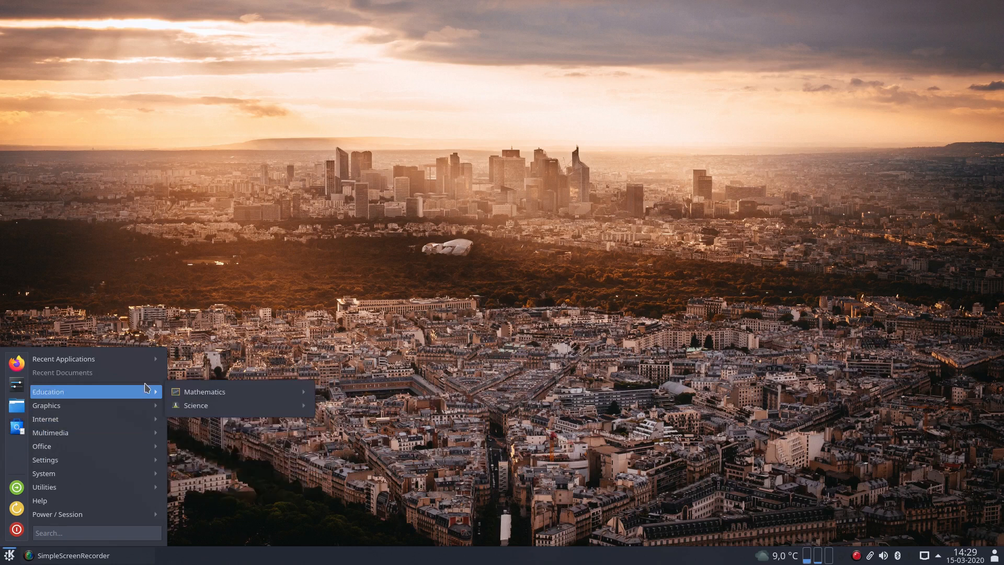
pyautogui.moveTo(147, 359)
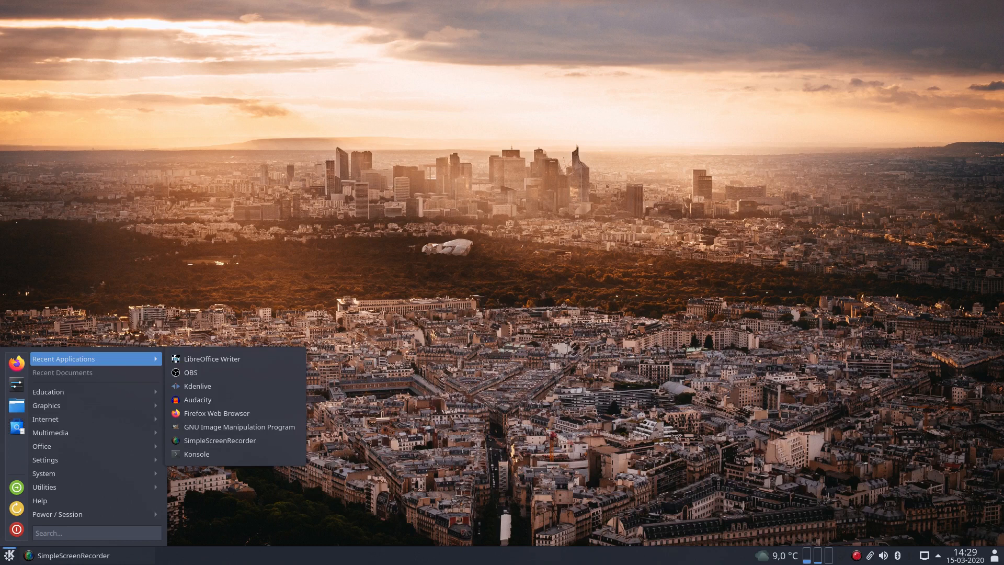
pyautogui.click(433, 224)
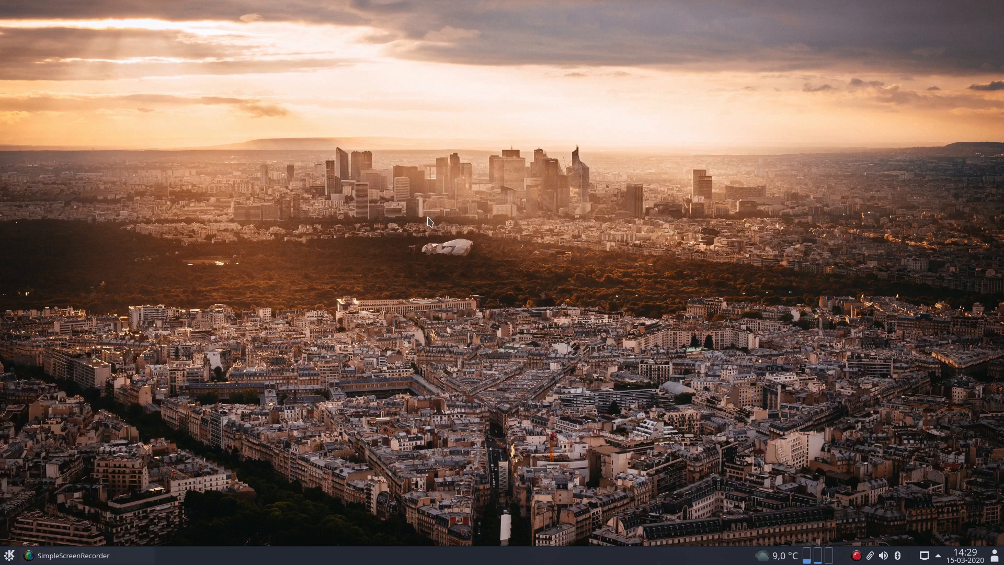